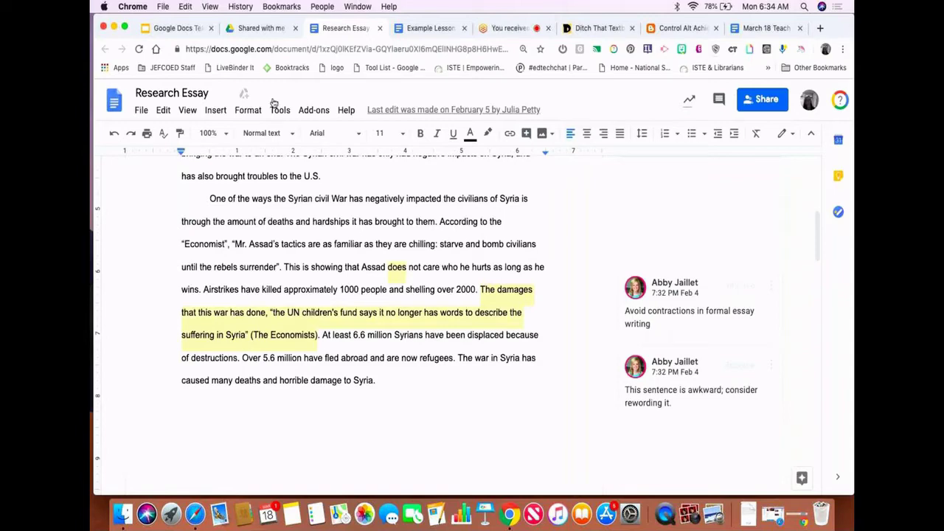
- Switch to the Example Lesson Plan document and look through its weekly table down to the teacher reflection
click(428, 29)
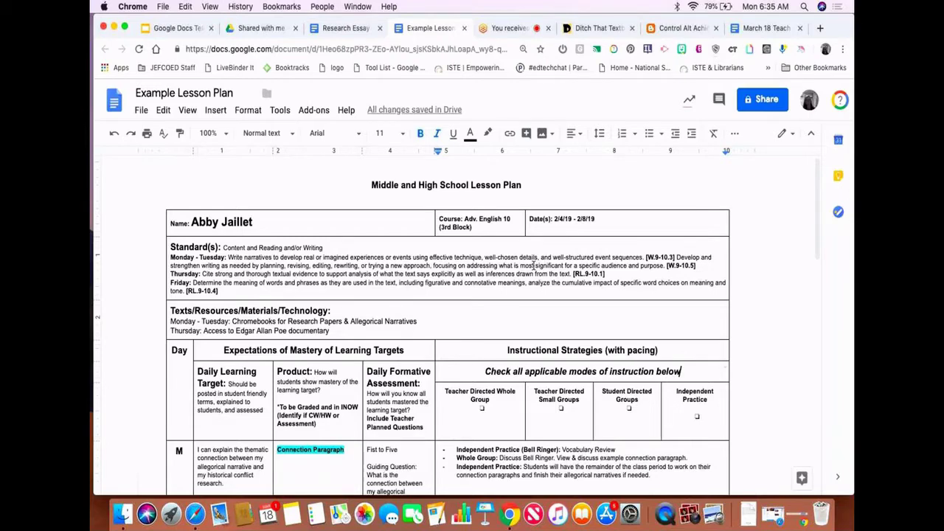
scroll(458, 329, down, 3)
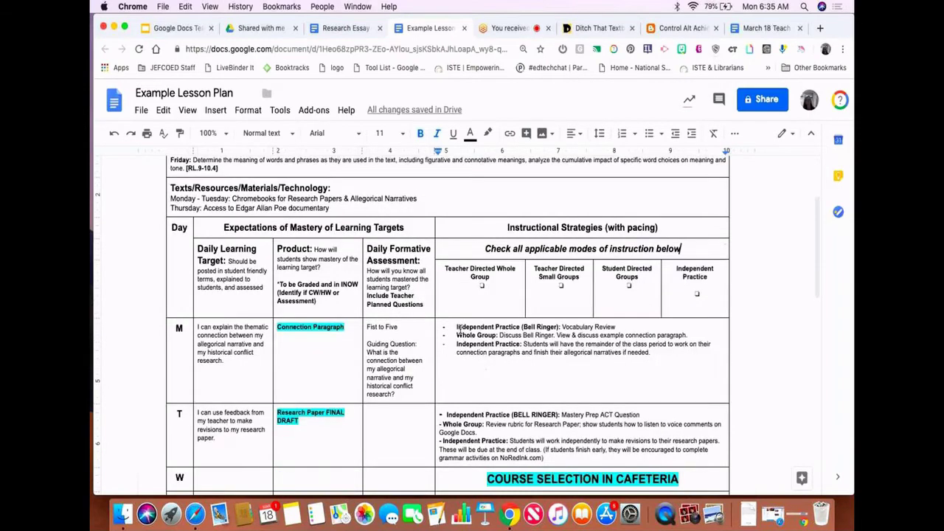
scroll(459, 329, down, 5)
scroll(458, 329, down, 3)
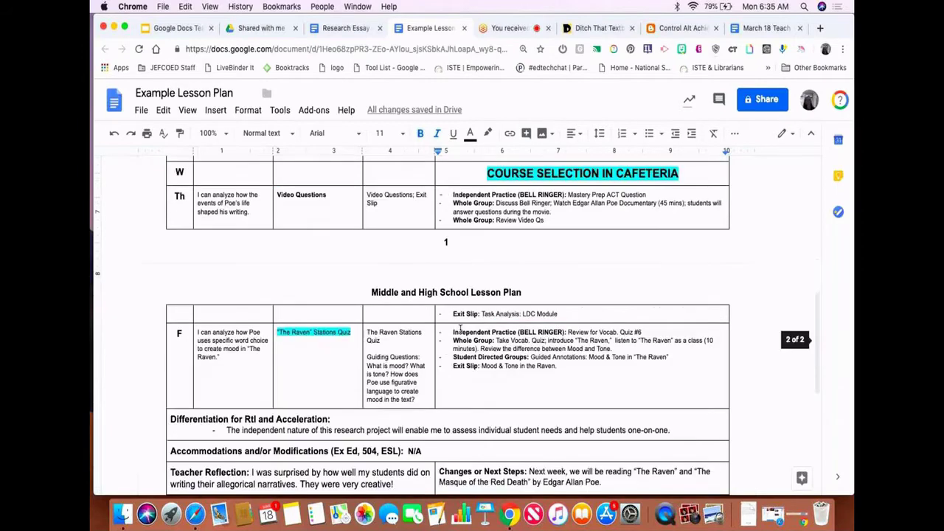
scroll(460, 330, up, 12)
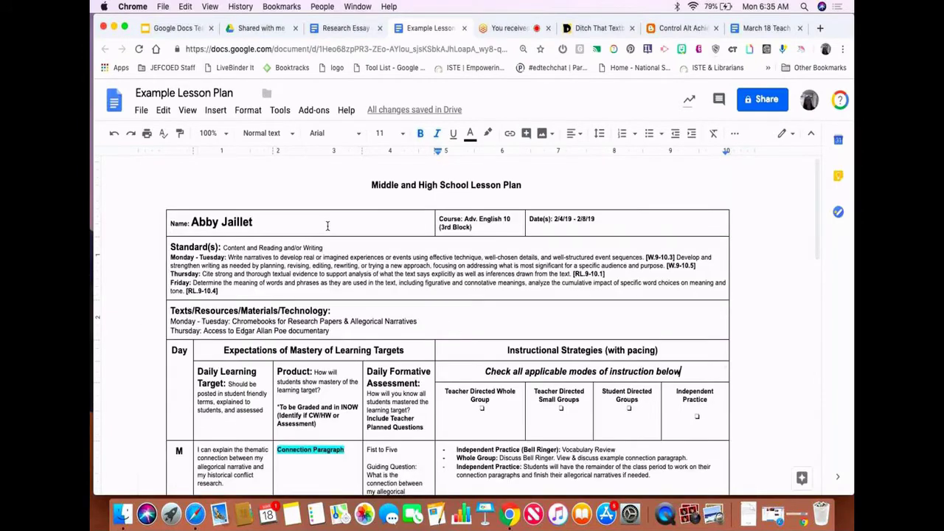
- Start making a copy of the lesson plan and name it "Lesson Plan March 18"
click(141, 110)
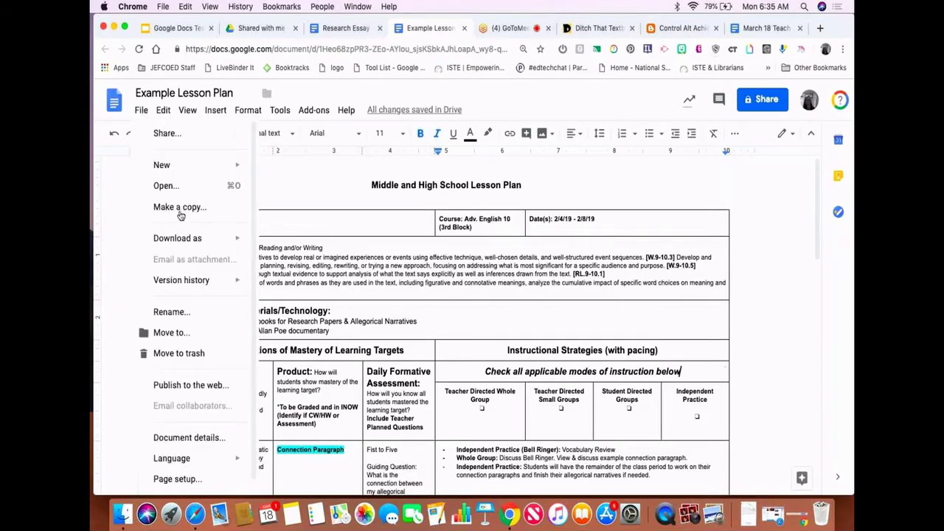
click(180, 209)
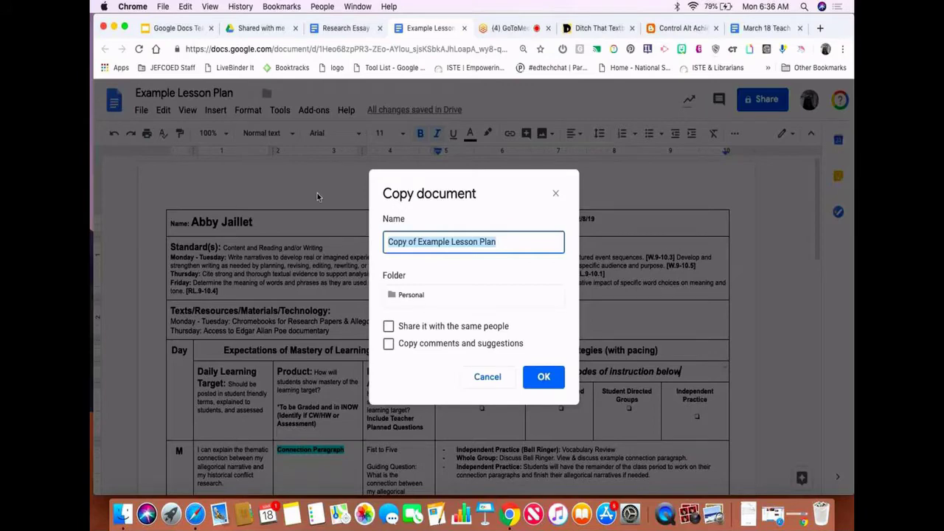
key(BackSpace)
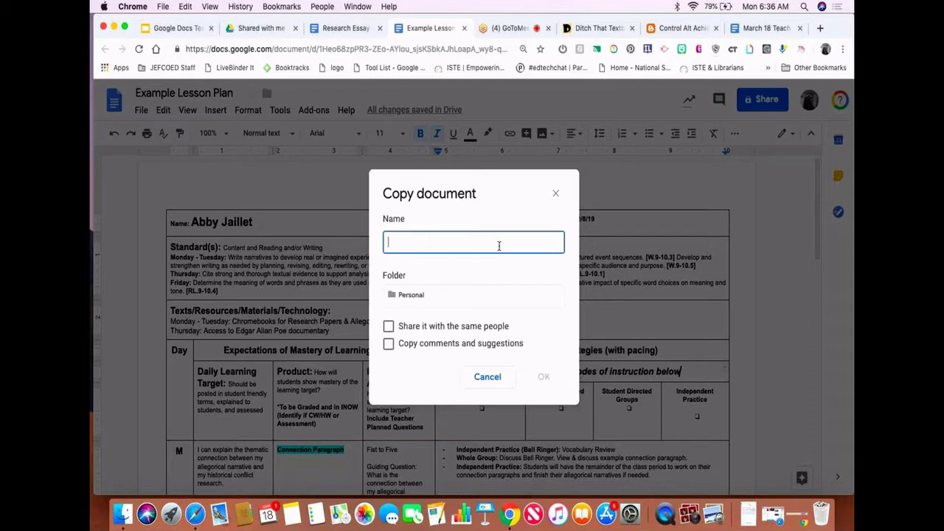
text(Los)
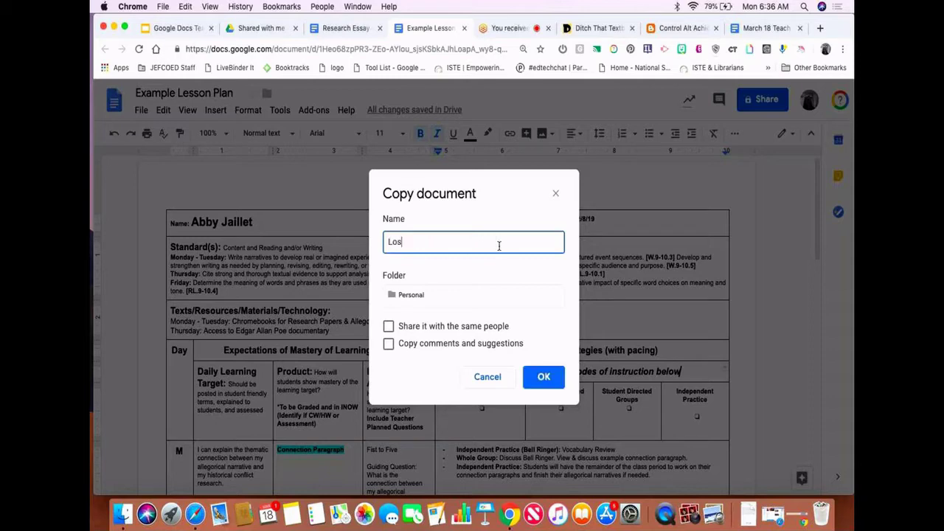
key(BackSpace)
key(BackSpace)
text(esson Plan Marh)
key(BackSpace)
text(ch )
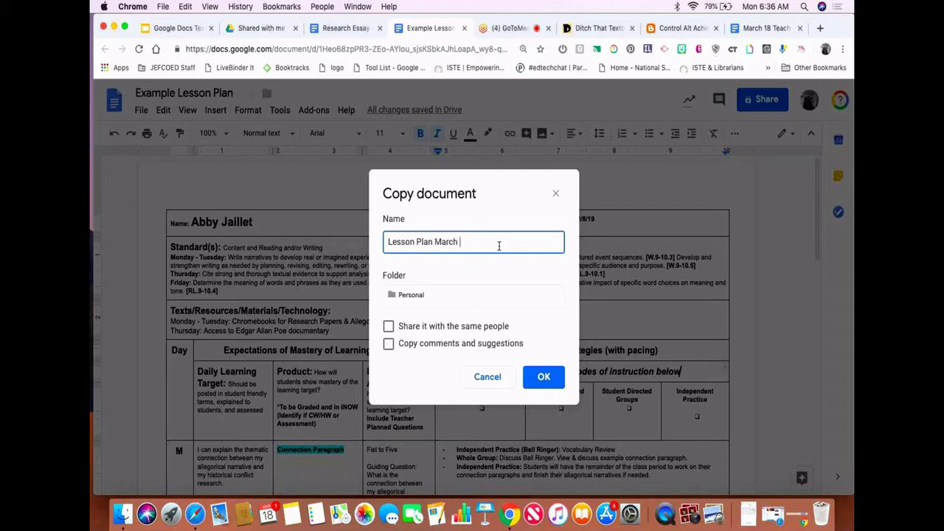
text(18)
- Create a new folder named "Lesson Plans" inside Personal and choose it as the copy's destination
click(414, 296)
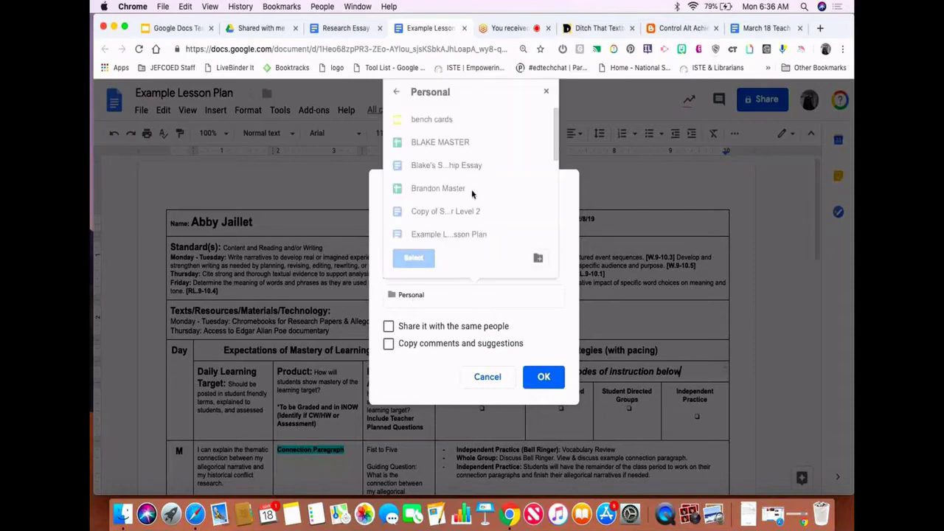
scroll(465, 189, down, 3)
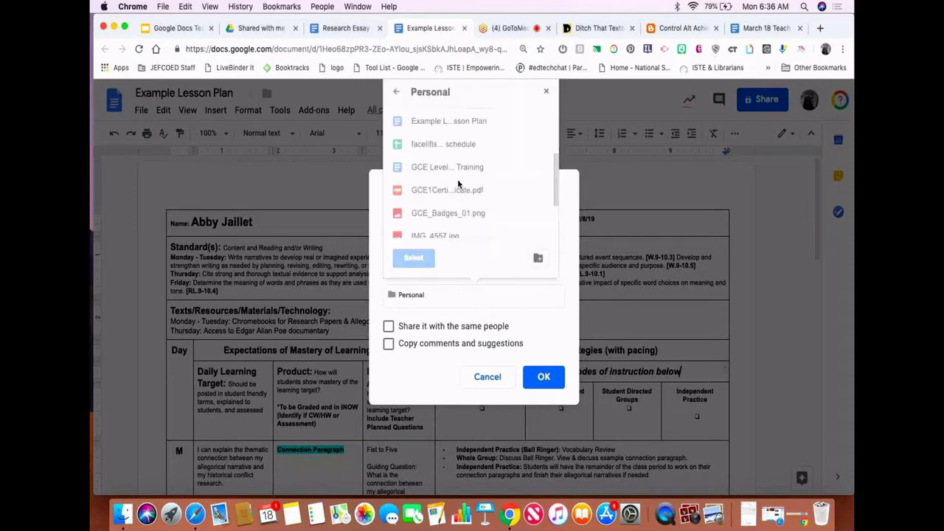
scroll(458, 184, up, 3)
scroll(458, 185, down, 3)
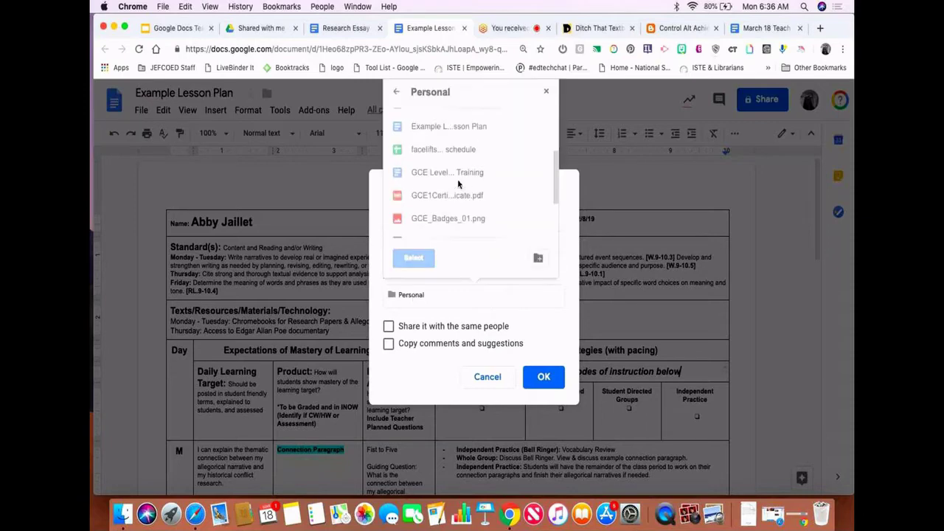
scroll(458, 184, up, 3)
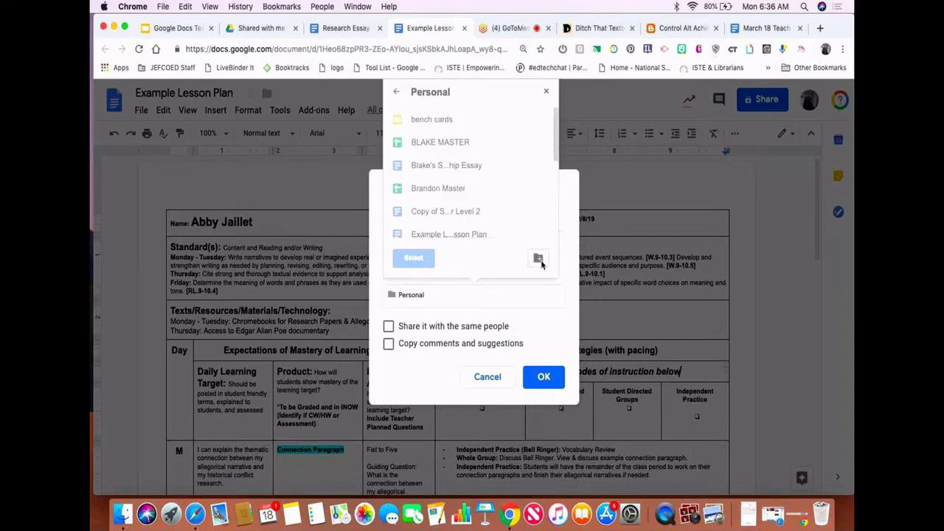
click(538, 258)
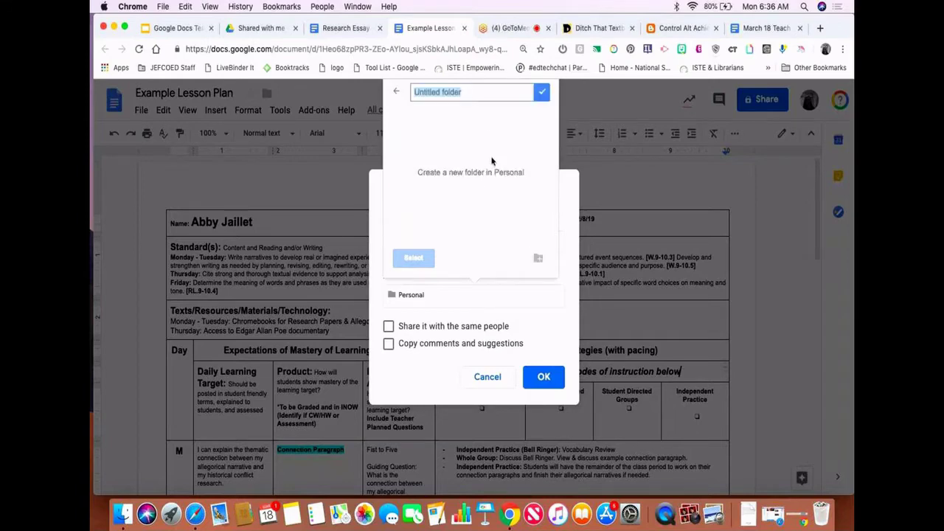
text(Lesson Plans)
click(542, 93)
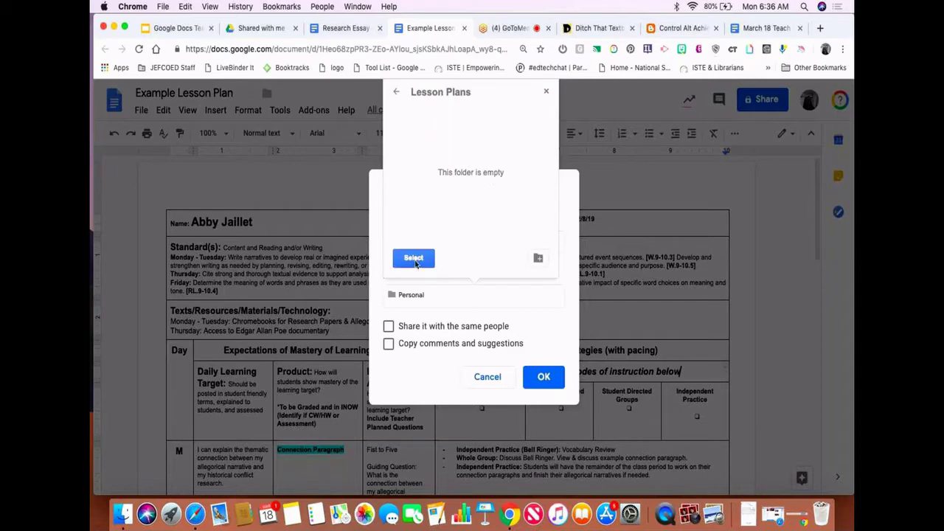
click(414, 259)
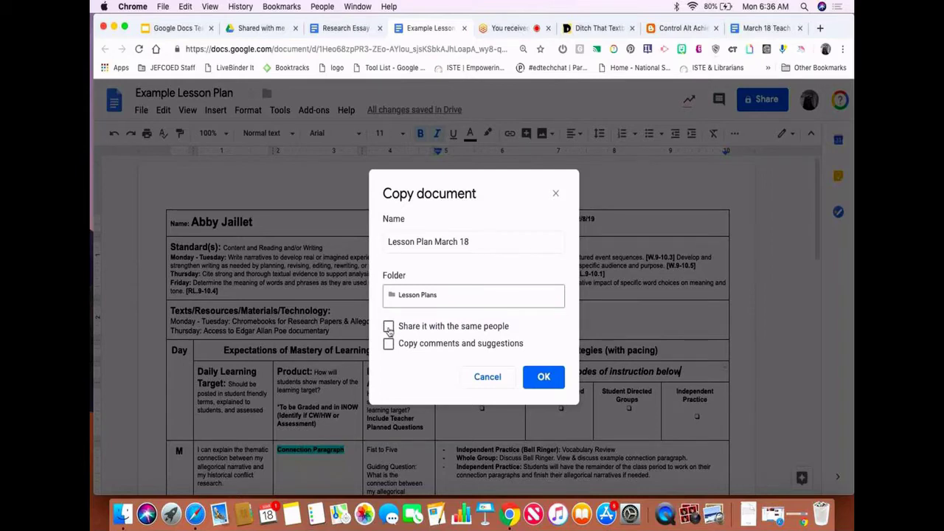
- Leave sharing with the same people turned off and create the copy of the document
click(389, 328)
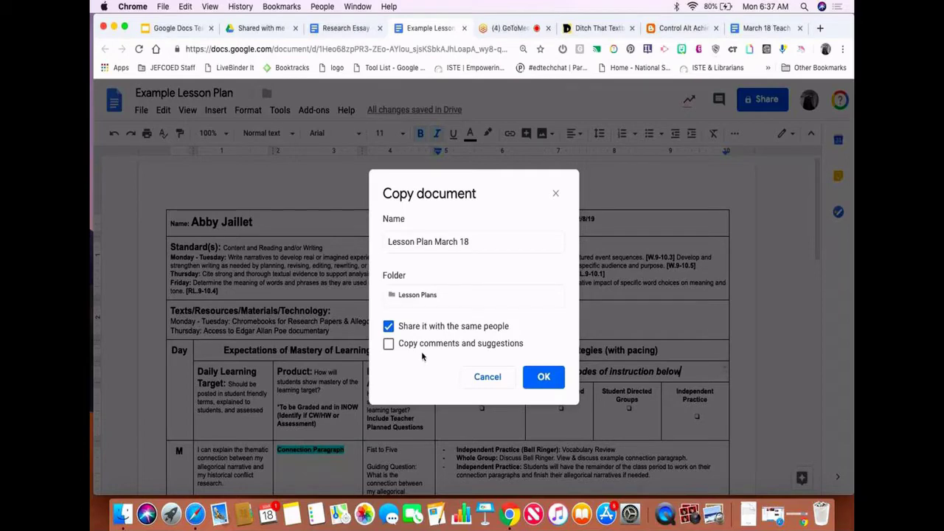
click(388, 326)
click(538, 374)
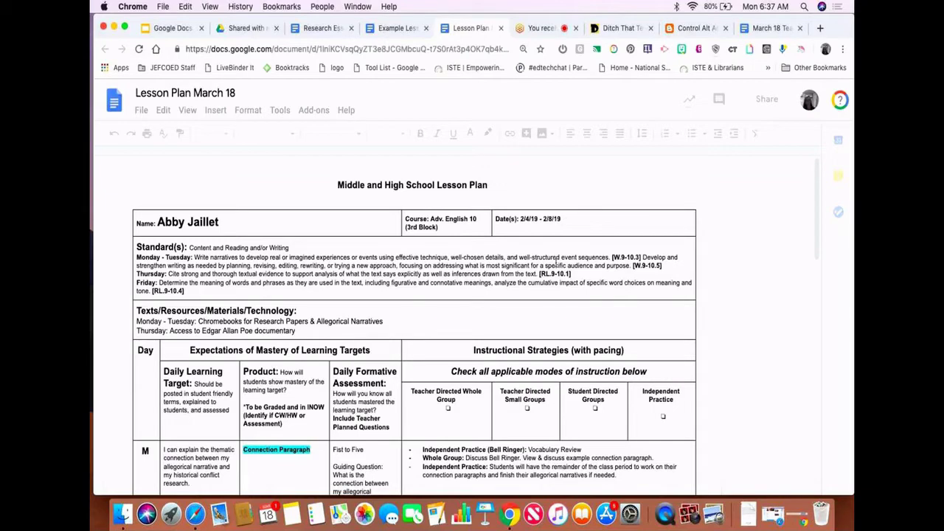
- Delete the end date and the year from the date range in the copied lesson plan's Date(s) cell
scroll(525, 309, down, 3)
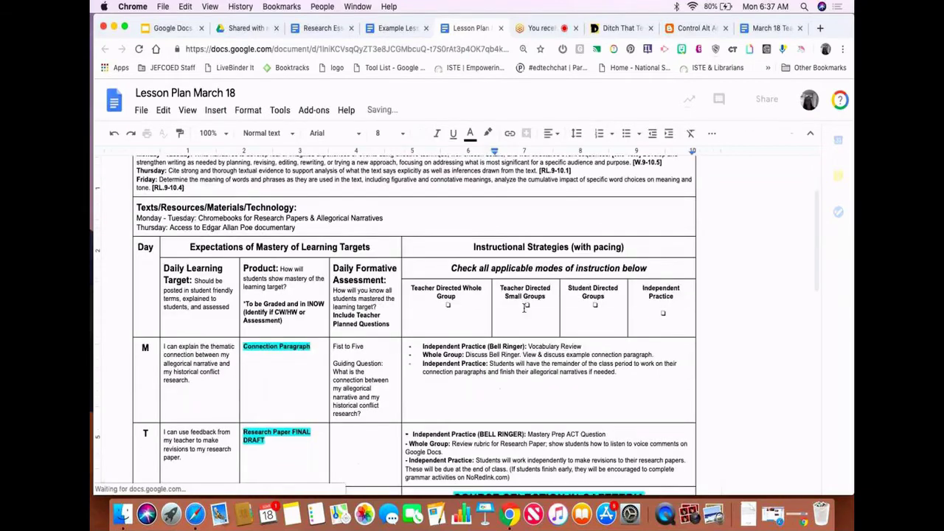
scroll(525, 308, up, 3)
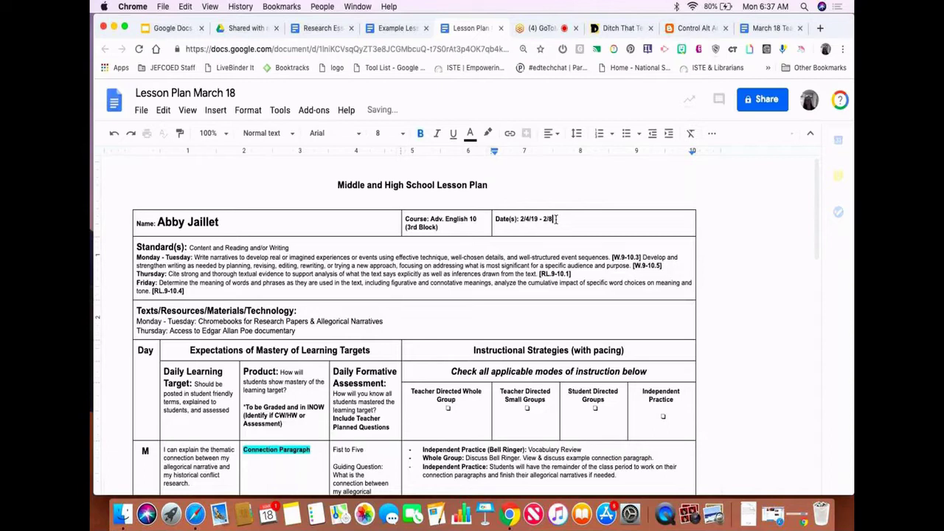
key(BackSpace)
key(BackSpace)
key(BackSpace)
key(BackSpace)
key(BackSpace)
key(BackSpace)
key(BackSpace)
key(BackSpace)
key(BackSpace)
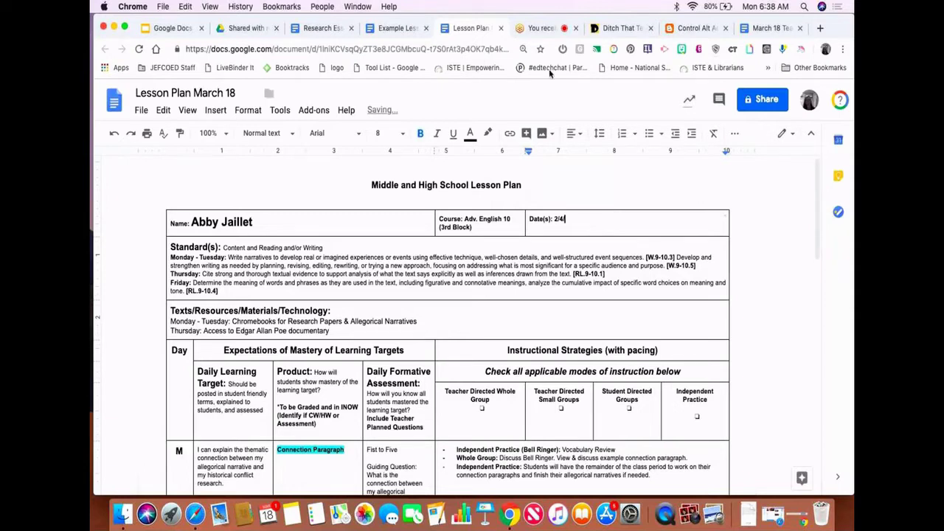
- Close the Lesson Plan March 18 and Example Lesson Plan documents and switch to Google Drive
click(501, 28)
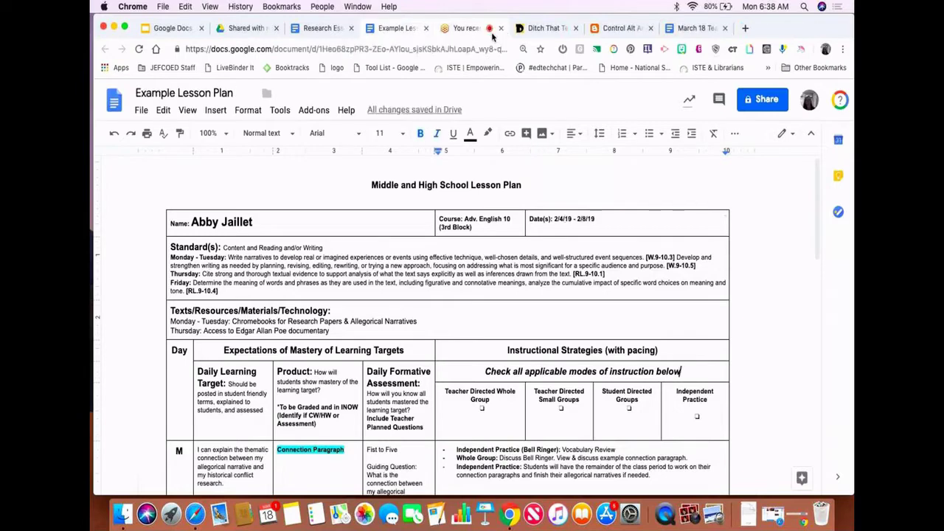
click(425, 28)
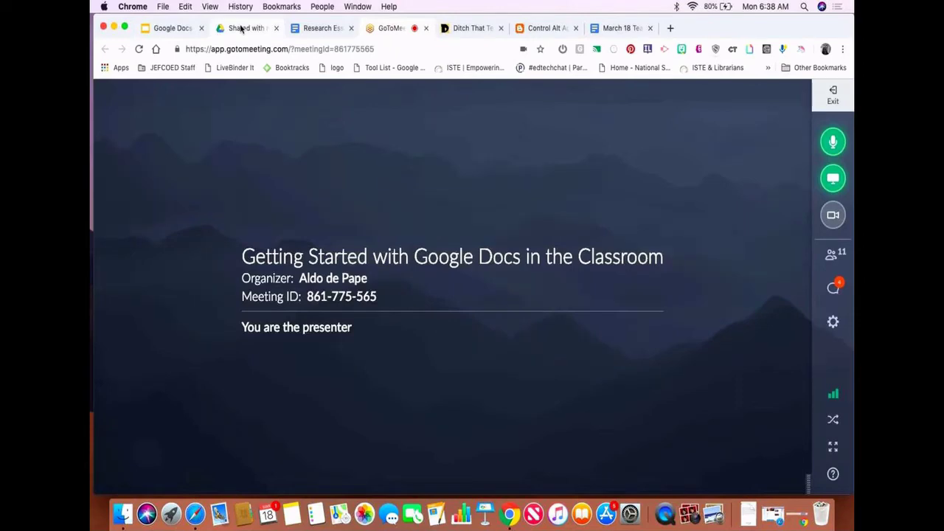
click(241, 28)
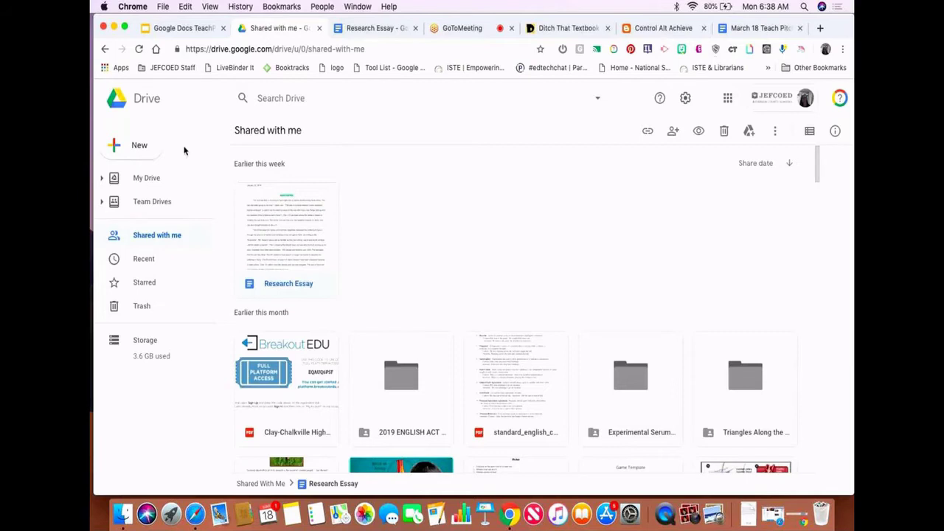
- Upload the file "AECT articles.pdf" from the computer's Downloads folder to Drive
click(136, 148)
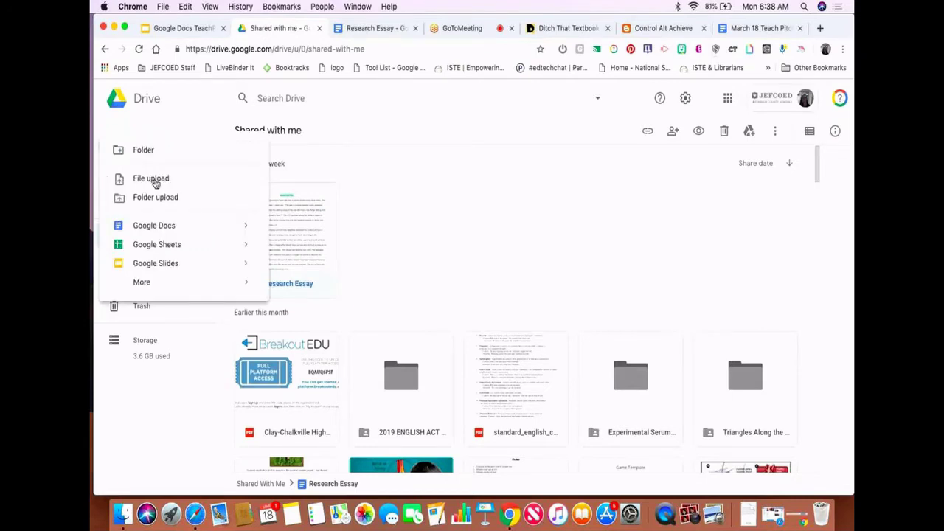
click(155, 184)
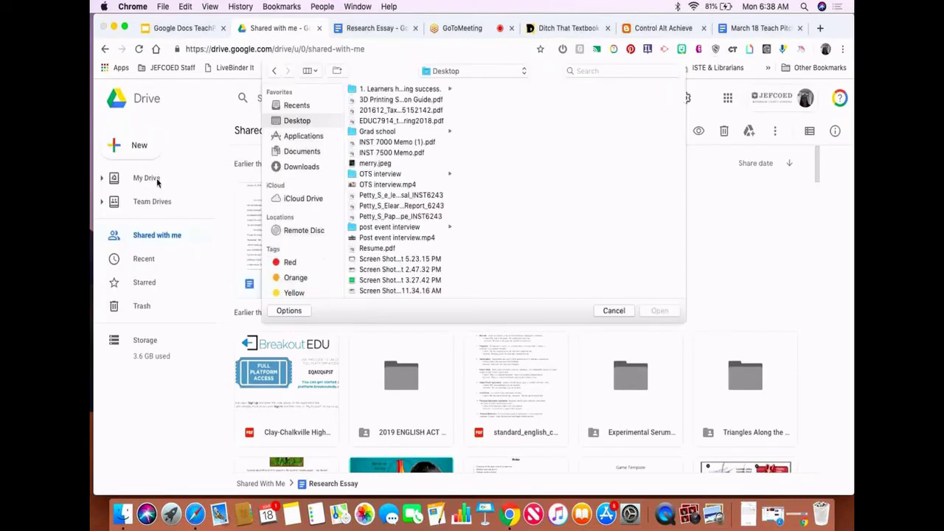
scroll(379, 189, down, 3)
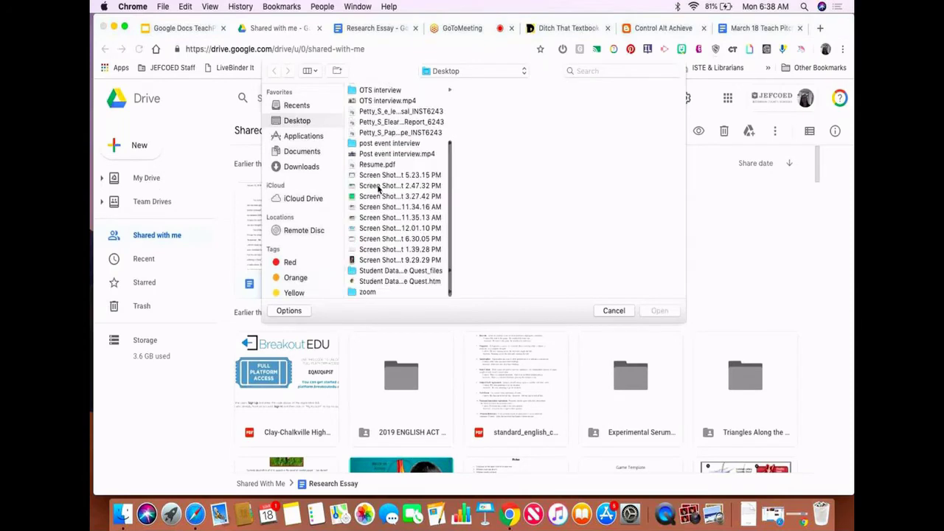
scroll(379, 189, up, 3)
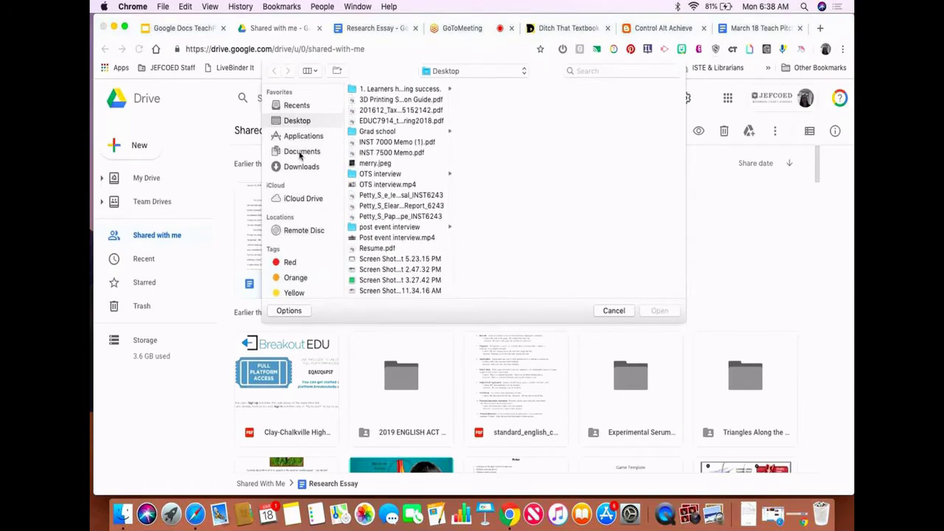
click(297, 168)
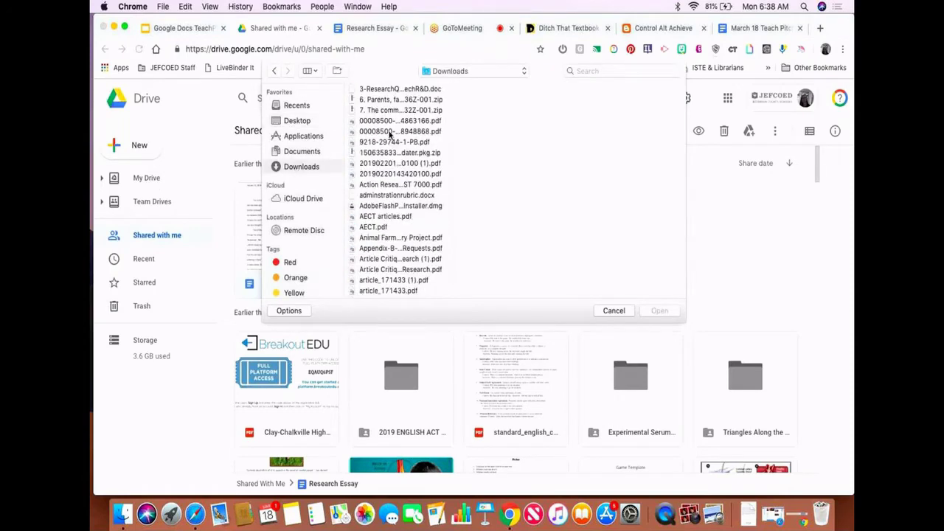
scroll(389, 133, down, 3)
scroll(389, 134, up, 1)
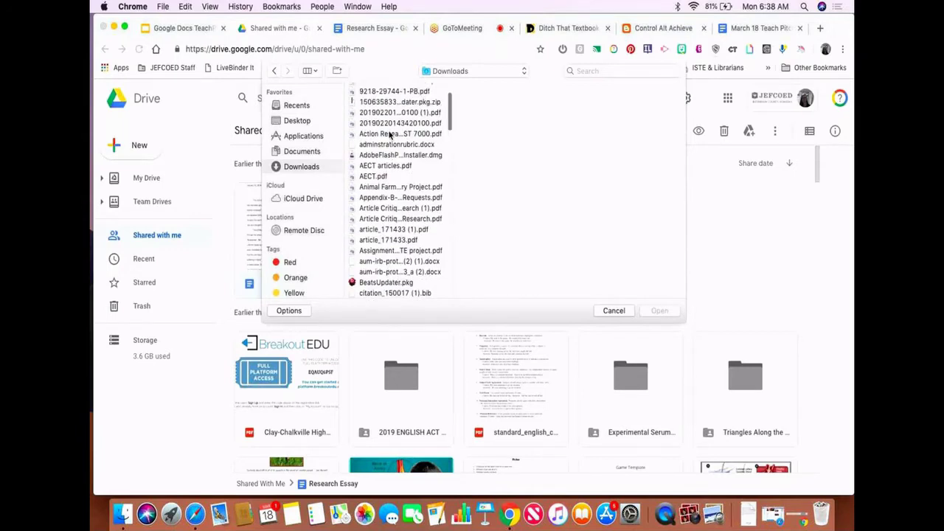
scroll(389, 134, up, 1)
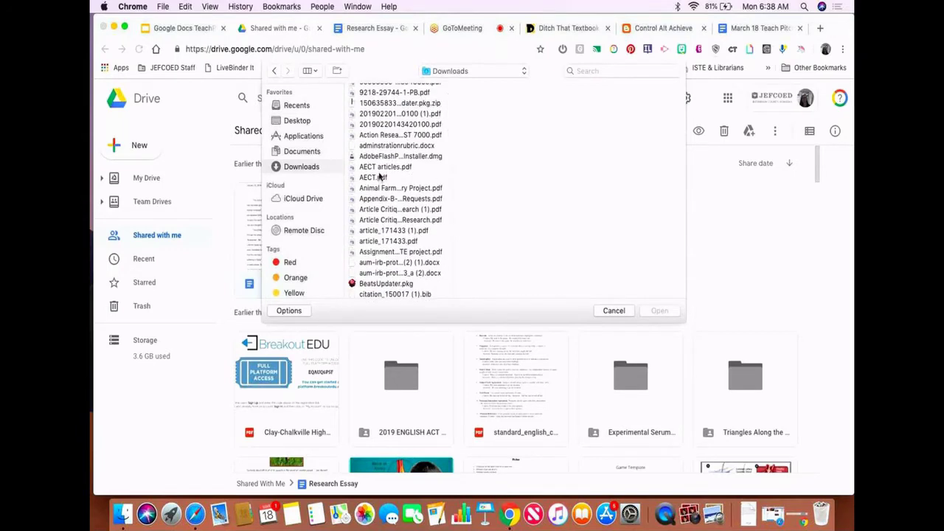
click(384, 168)
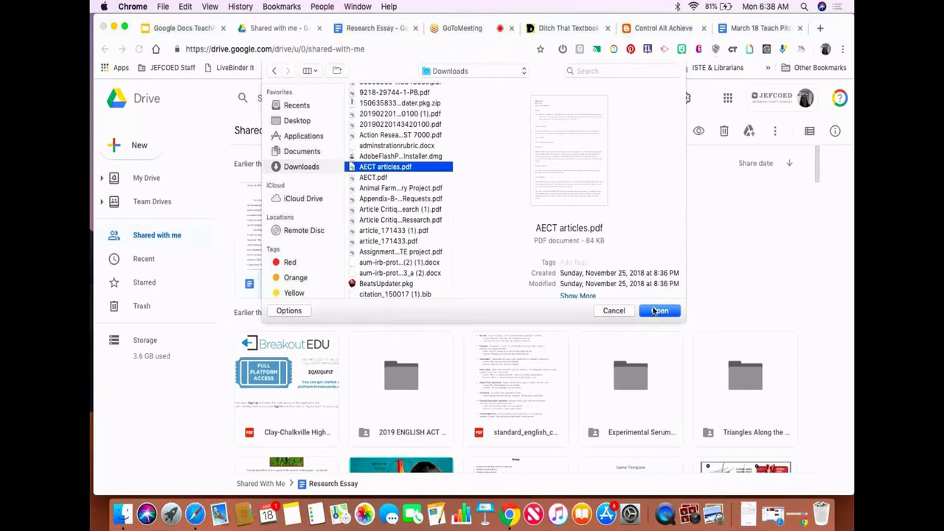
click(658, 310)
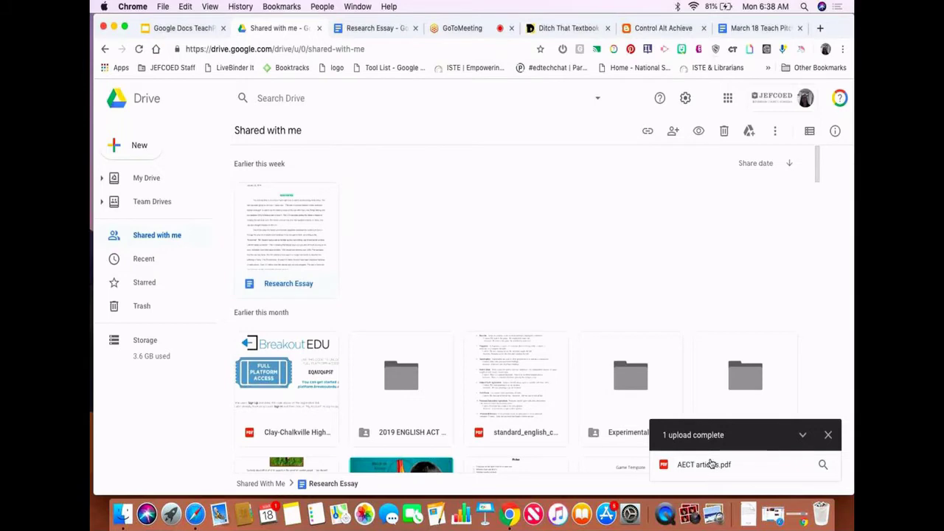
- Go to My Drive and locate the uploaded AECT articles.pdf among the files
double_click(302, 282)
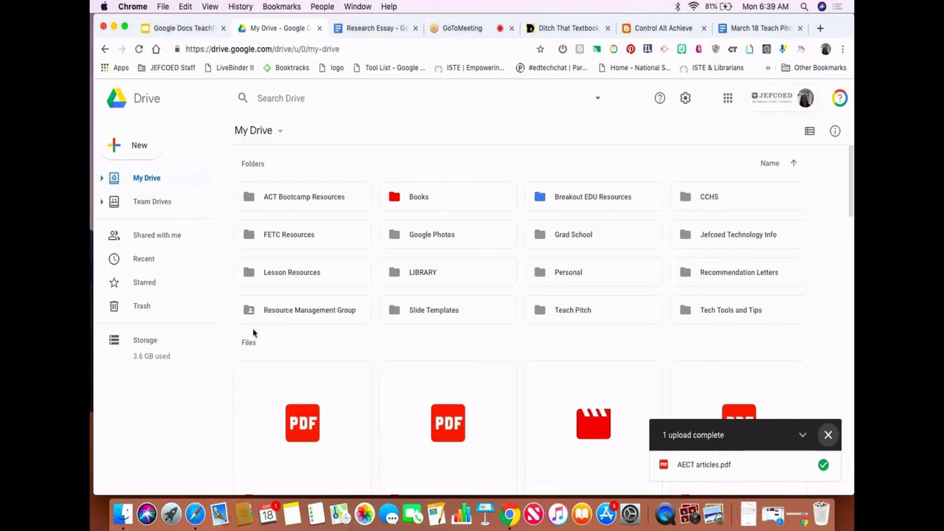
scroll(265, 347, down, 2)
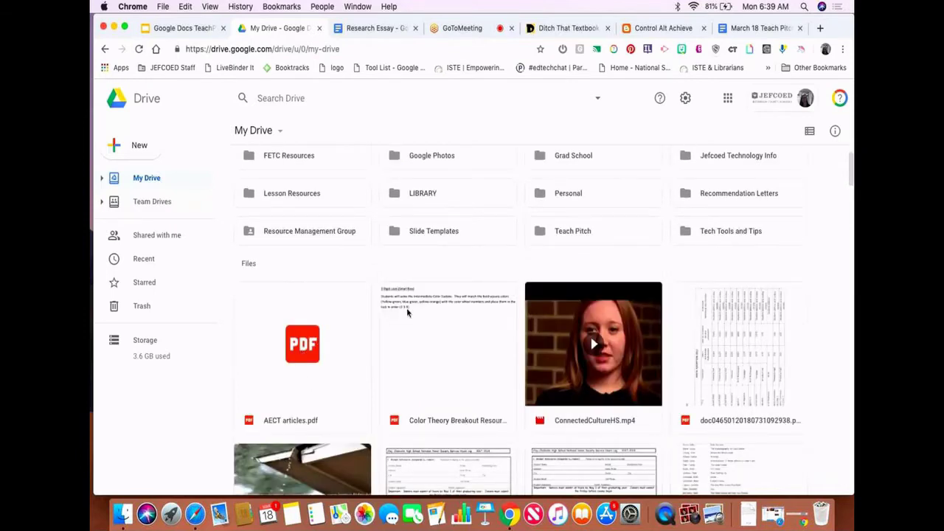
- Move AECT articles.pdf from My Drive into the Recommendation Letters folder
drag(406, 308, 700, 195)
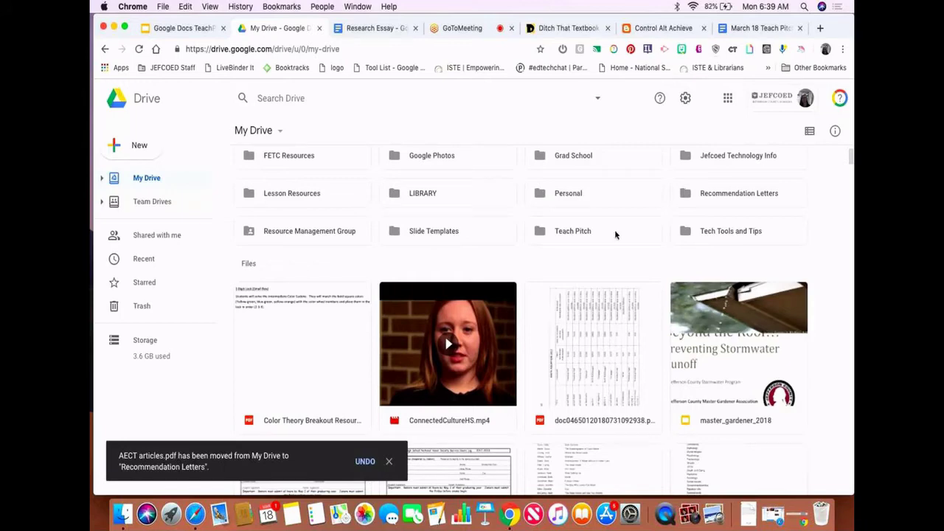
- Look through the files stored in My Drive and return to the folder list
scroll(528, 280, down, 4)
scroll(527, 280, down, 3)
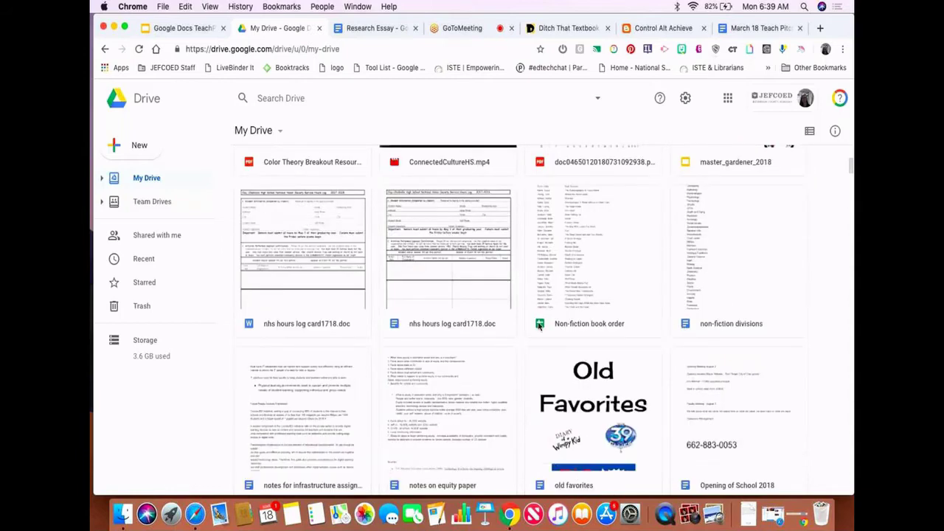
scroll(539, 327, down, 3)
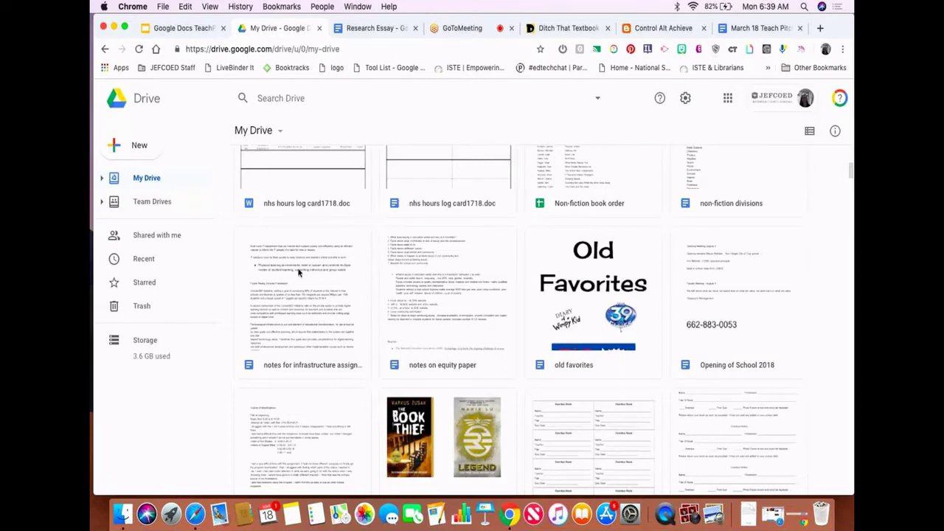
scroll(298, 273, down, 2)
scroll(299, 273, down, 4)
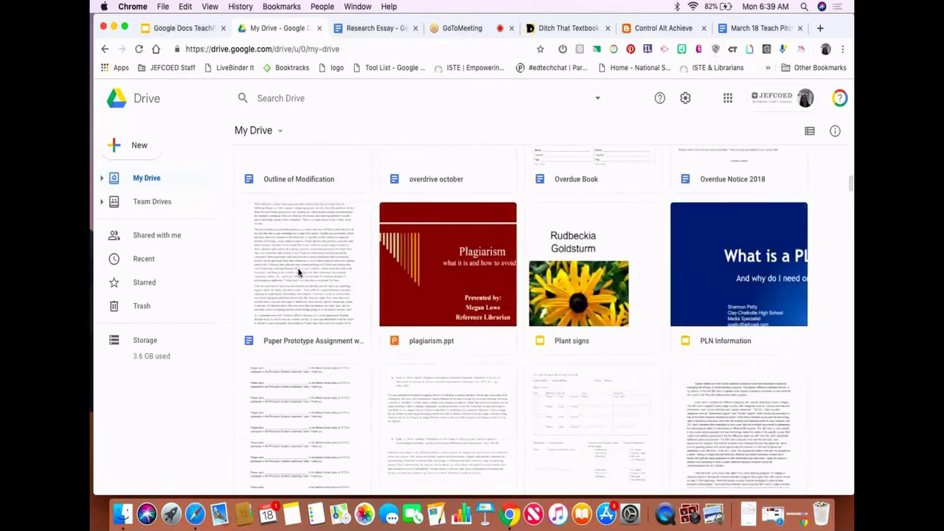
scroll(298, 273, down, 3)
scroll(298, 273, down, 3)
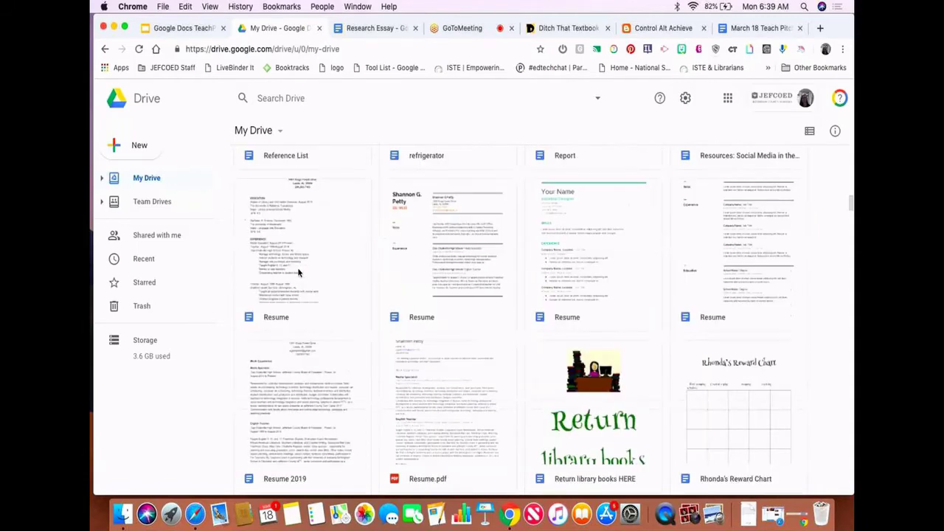
scroll(298, 272, down, 4)
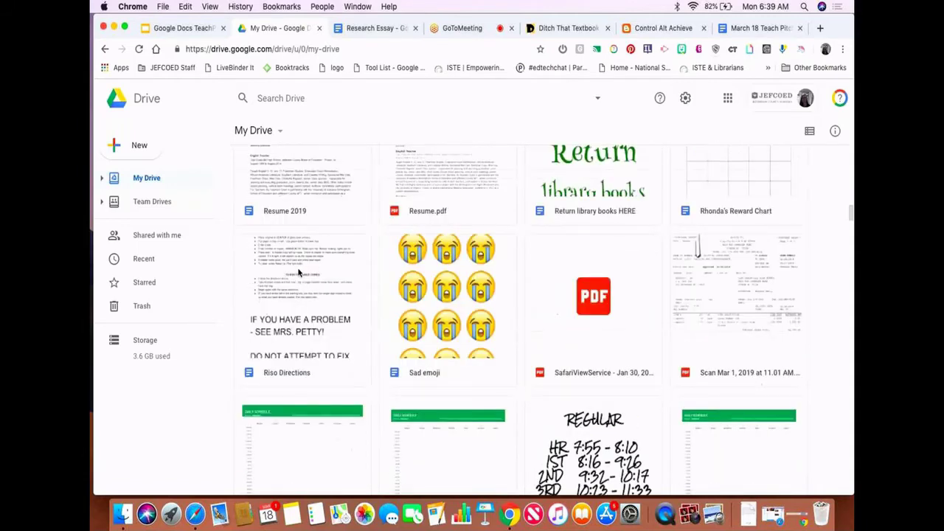
scroll(299, 273, up, 15)
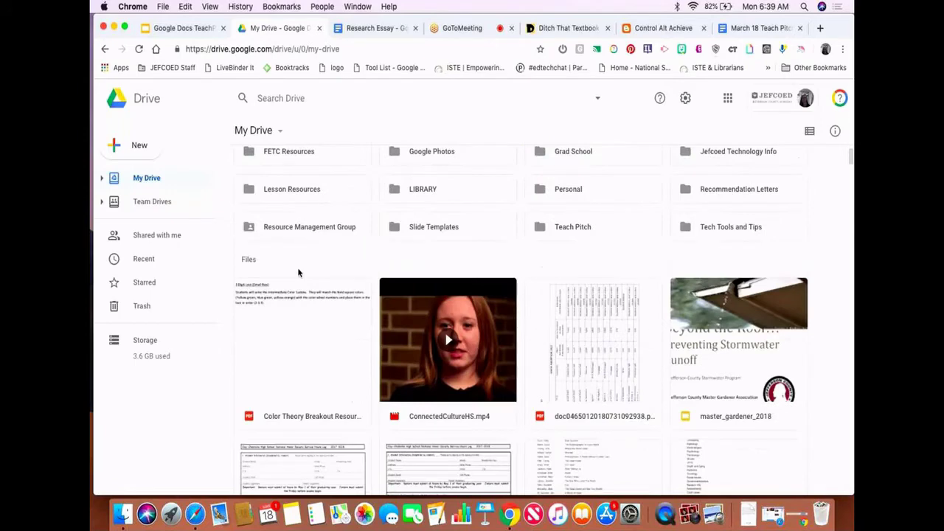
scroll(298, 273, up, 3)
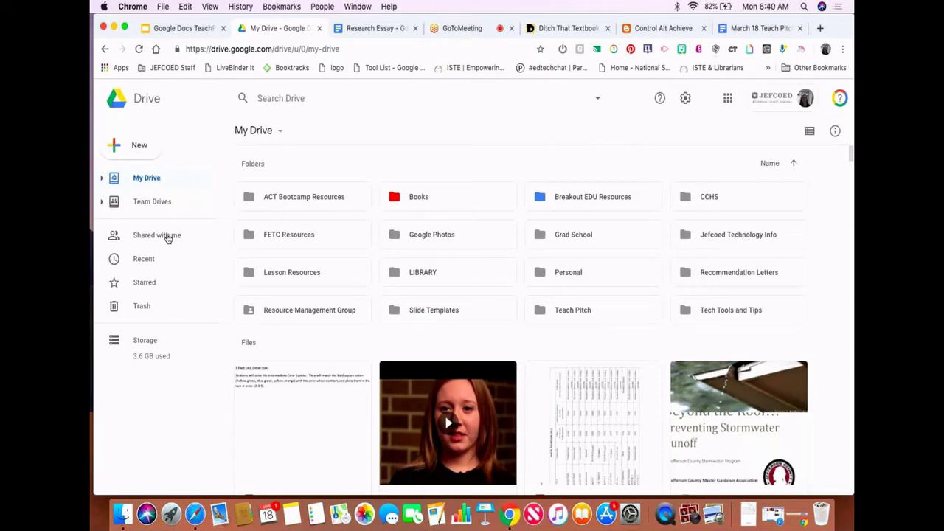
- Go to Shared with me and look through the files and folders that others have shared
click(167, 236)
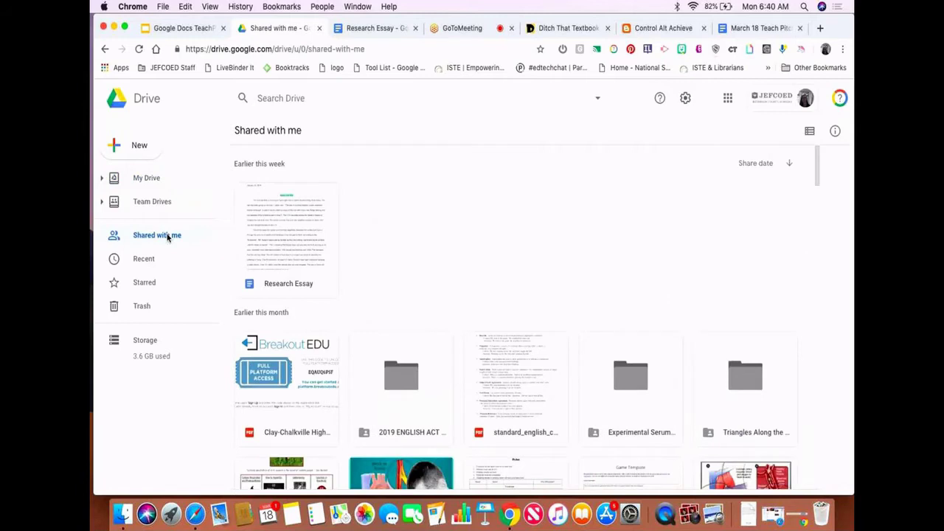
scroll(210, 267, down, 1)
scroll(404, 253, down, 10)
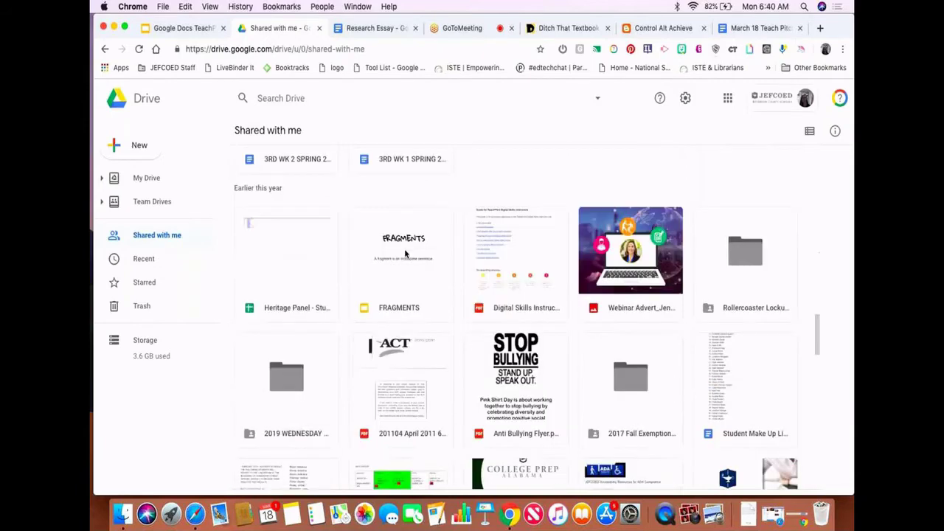
scroll(405, 253, down, 5)
scroll(405, 254, down, 5)
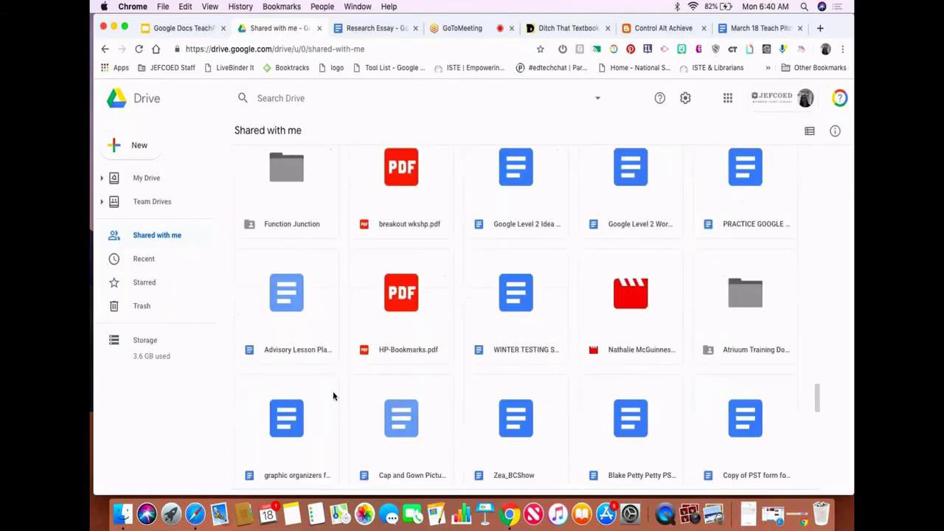
scroll(334, 397, down, 2)
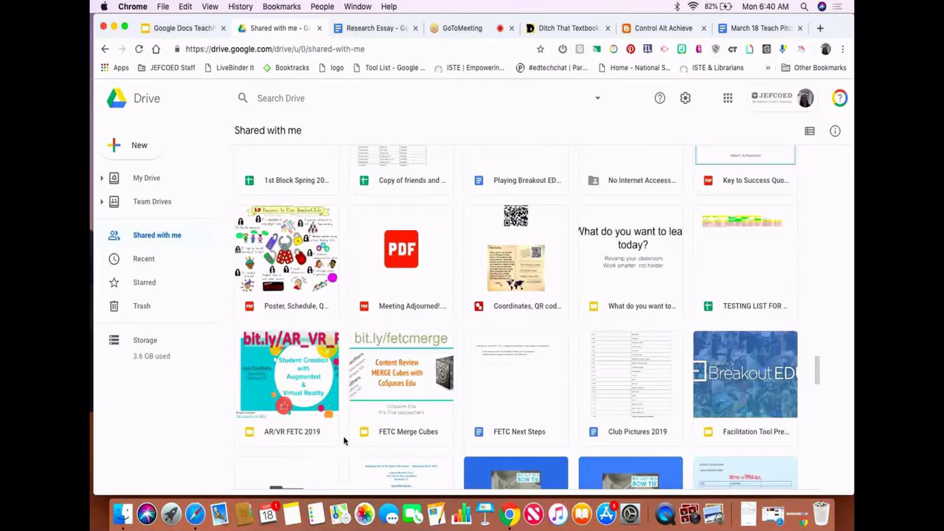
scroll(343, 440, down, 10)
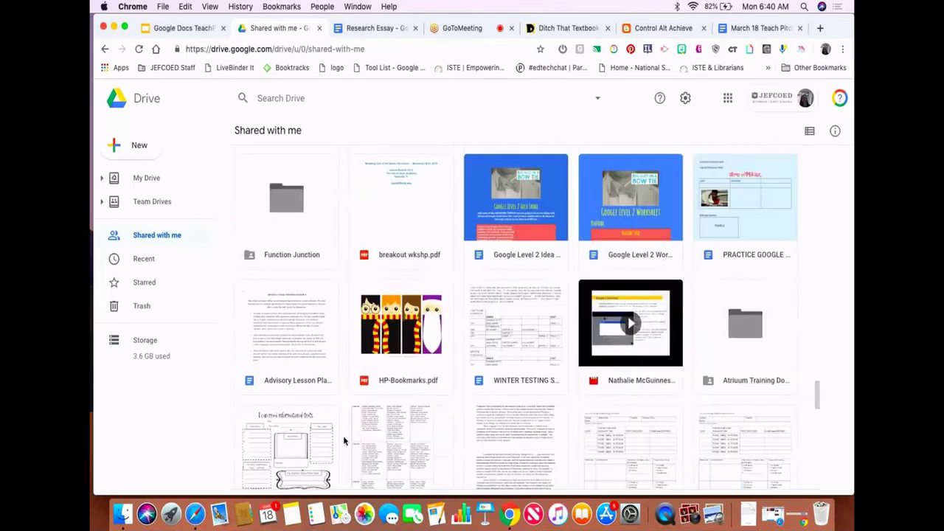
scroll(343, 440, down, 3)
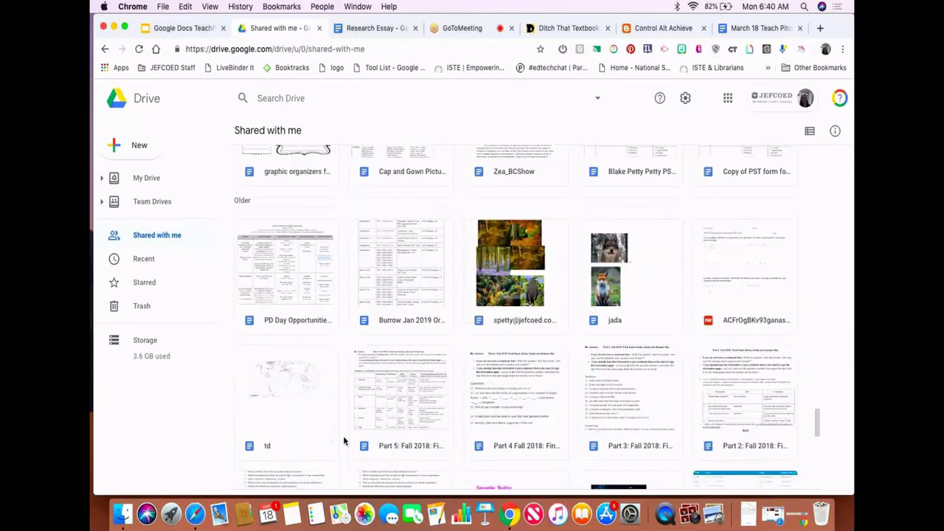
scroll(343, 440, down, 1)
scroll(342, 440, up, 8)
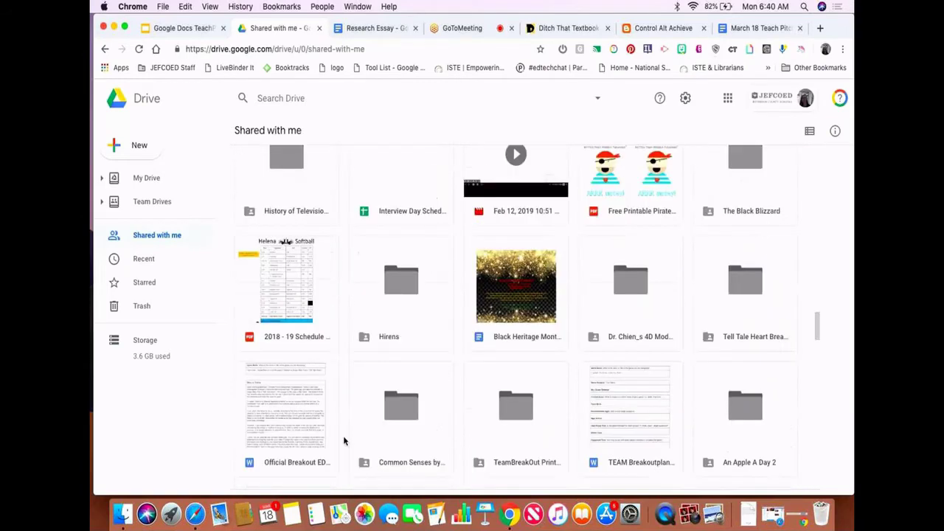
scroll(343, 440, up, 10)
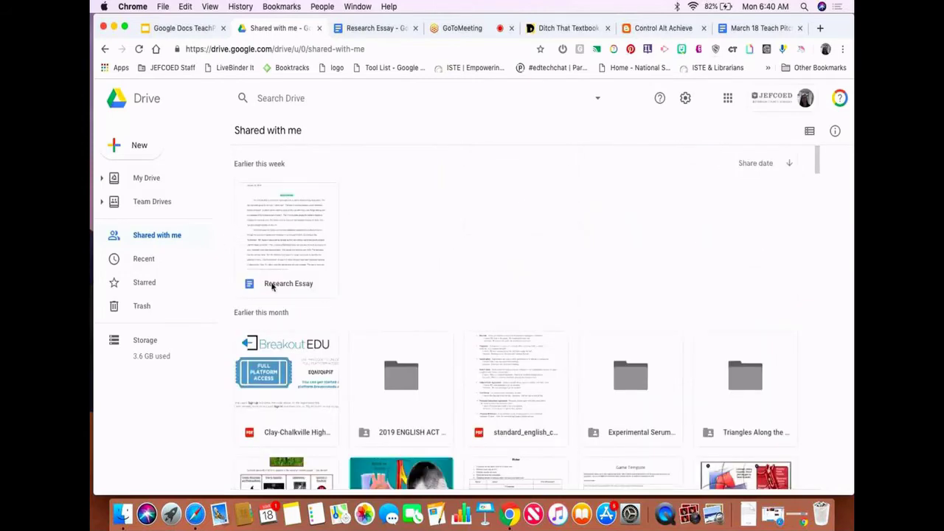
- Open the shared ENGLISH PRACTICE PASSAGE 1 presentation and add it to My Drive
scroll(413, 286, down, 2)
scroll(413, 286, down, 2)
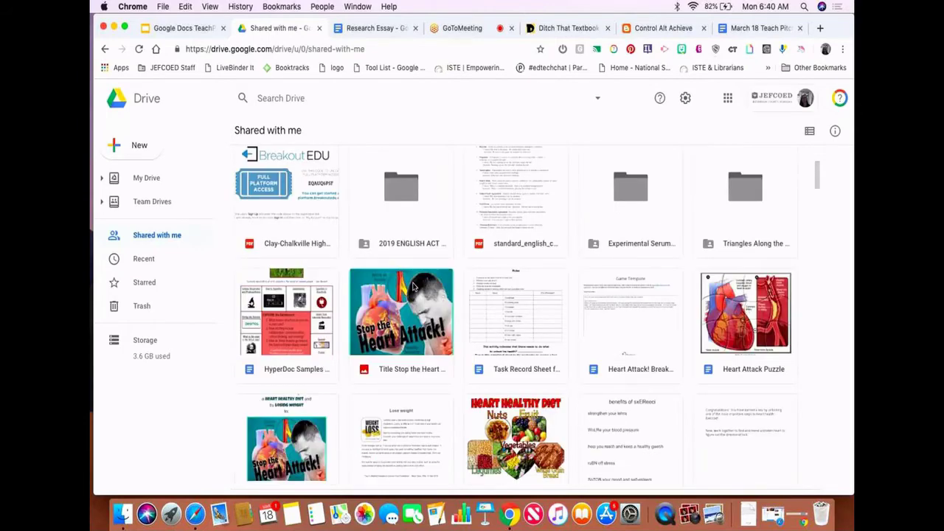
scroll(413, 287, down, 4)
scroll(413, 286, down, 4)
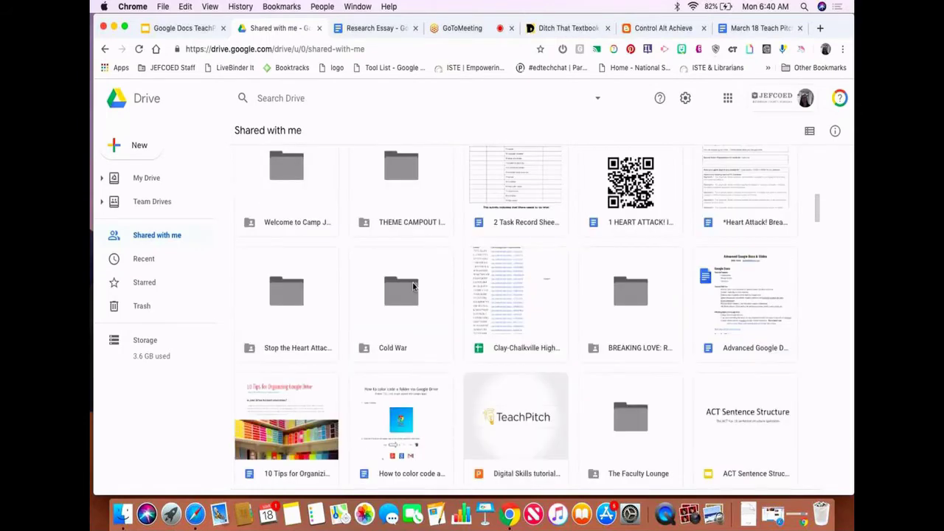
scroll(413, 286, down, 6)
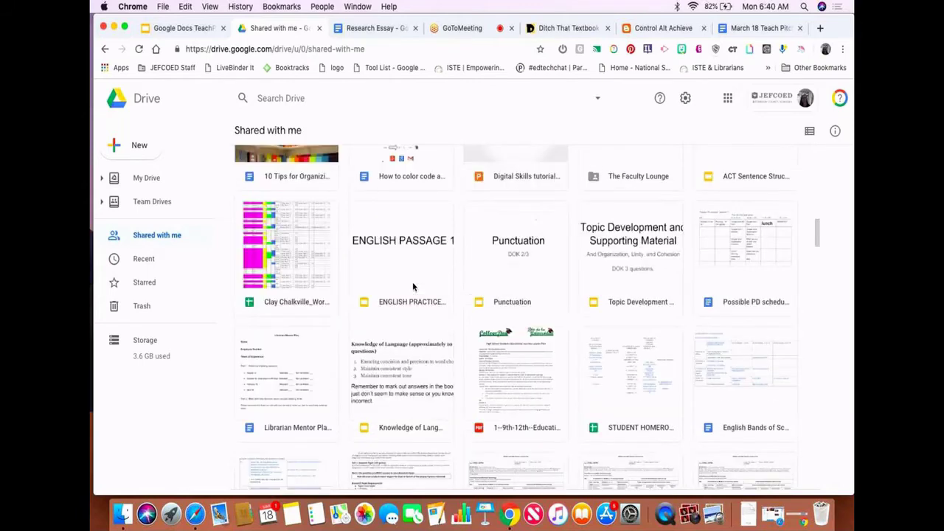
double_click(395, 244)
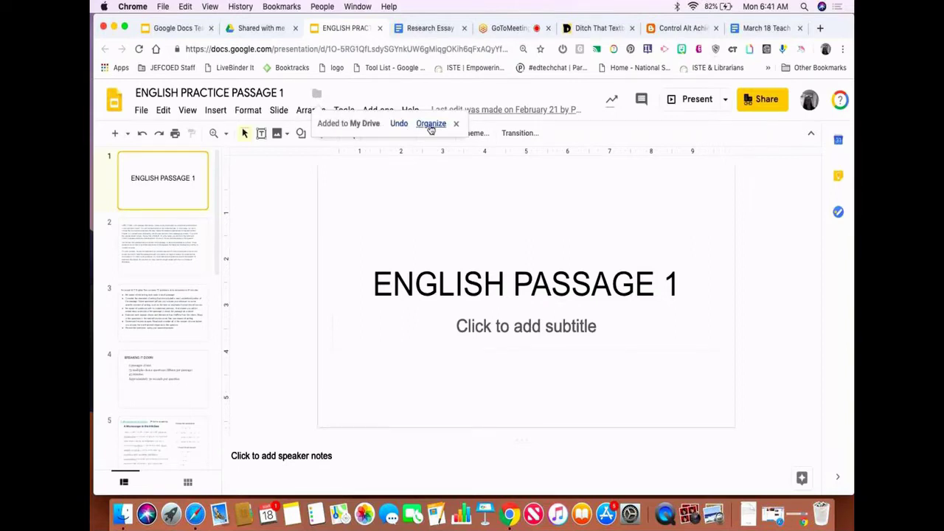
- Move the ENGLISH PRACTICE PASSAGE 1 presentation into the ACT Bootcamp Resources folder
click(431, 125)
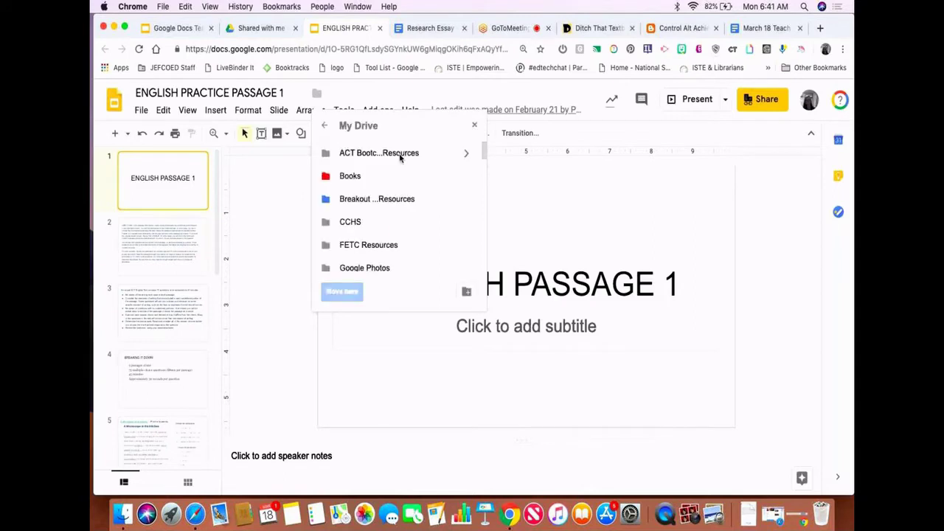
click(398, 154)
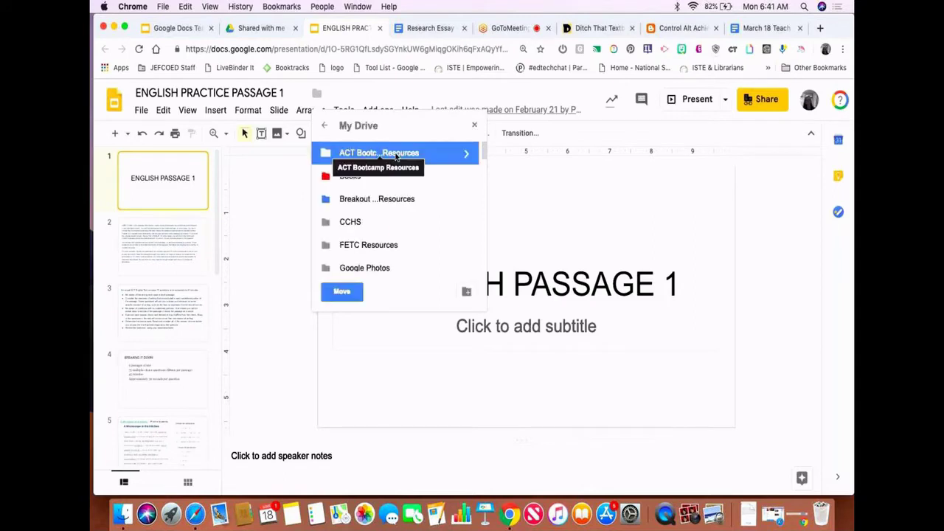
click(346, 293)
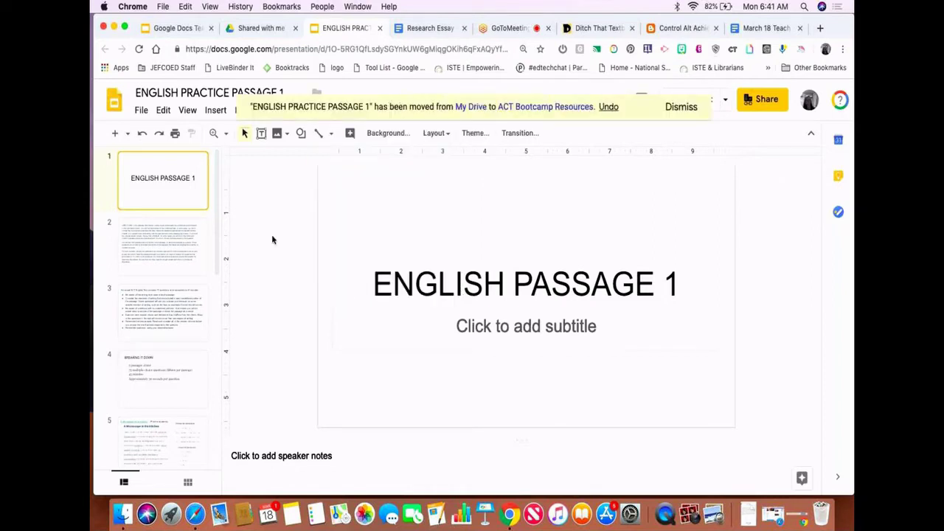
- Return to My Drive in Google Drive and enter "lesson plan March 18" as the search query
click(263, 28)
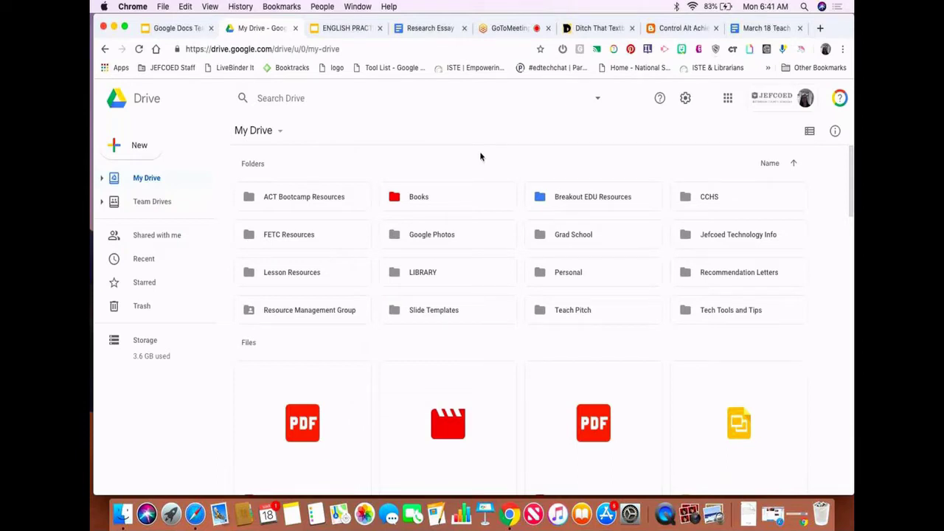
scroll(385, 134, down, 1)
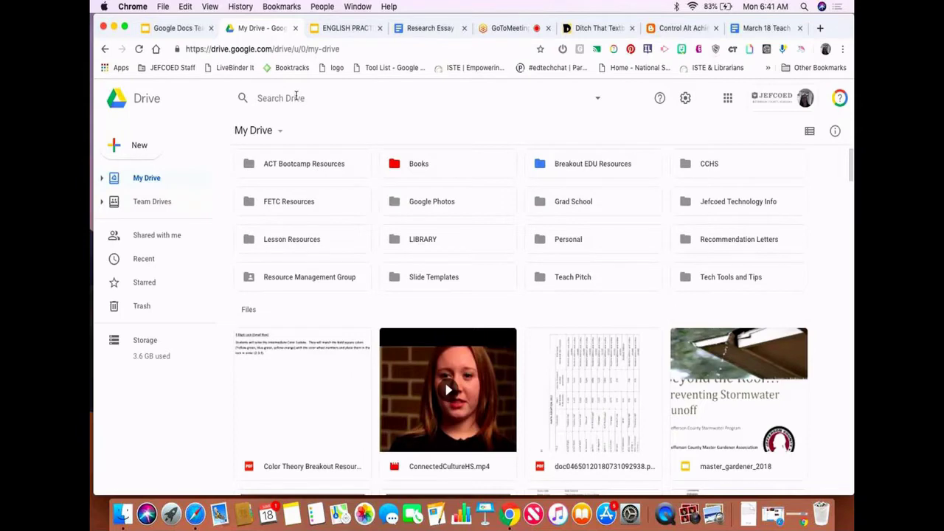
click(296, 97)
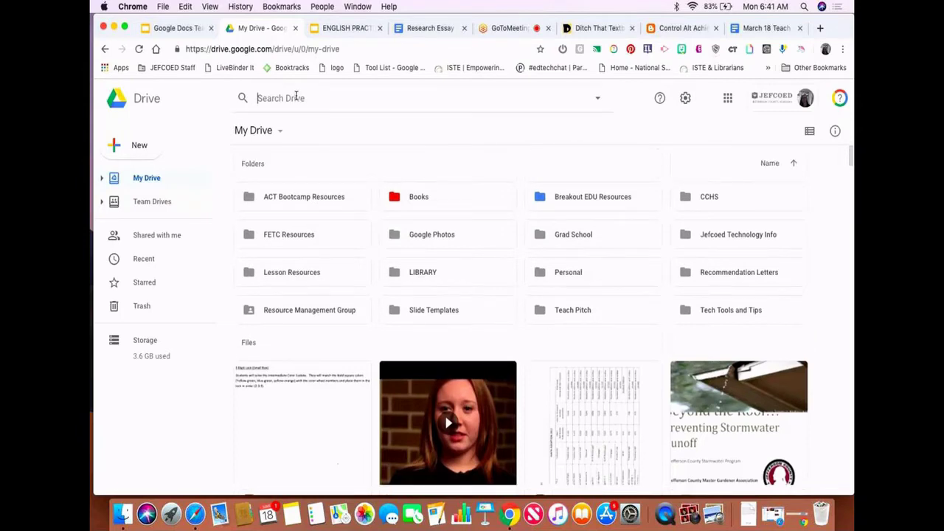
text(le)
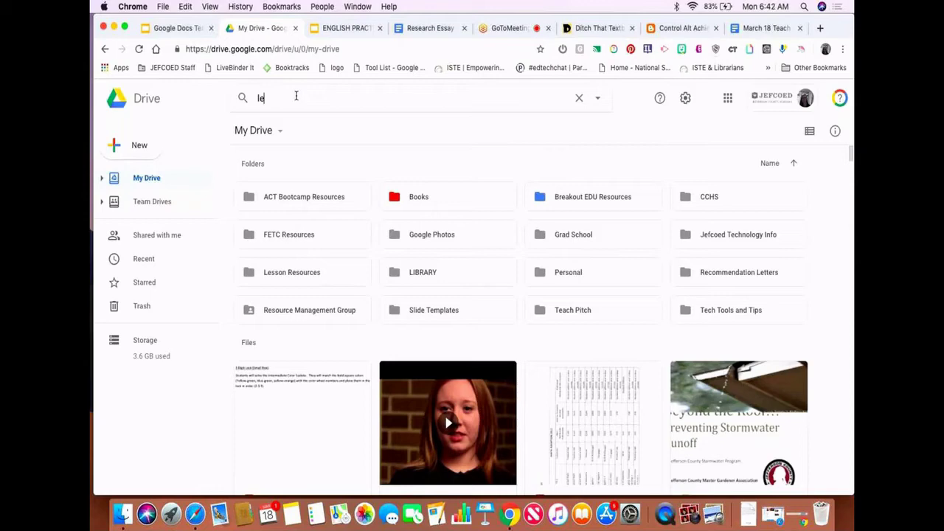
text(sson plan M)
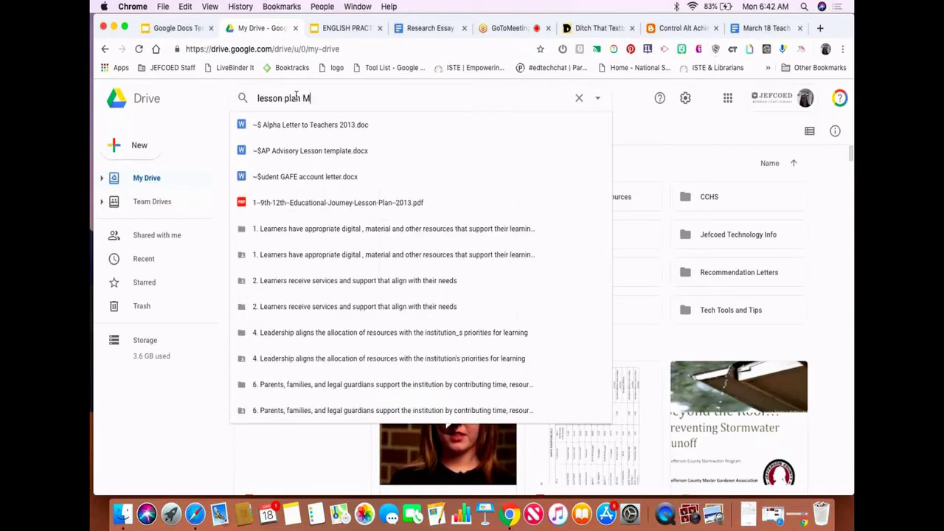
text(arch 1)
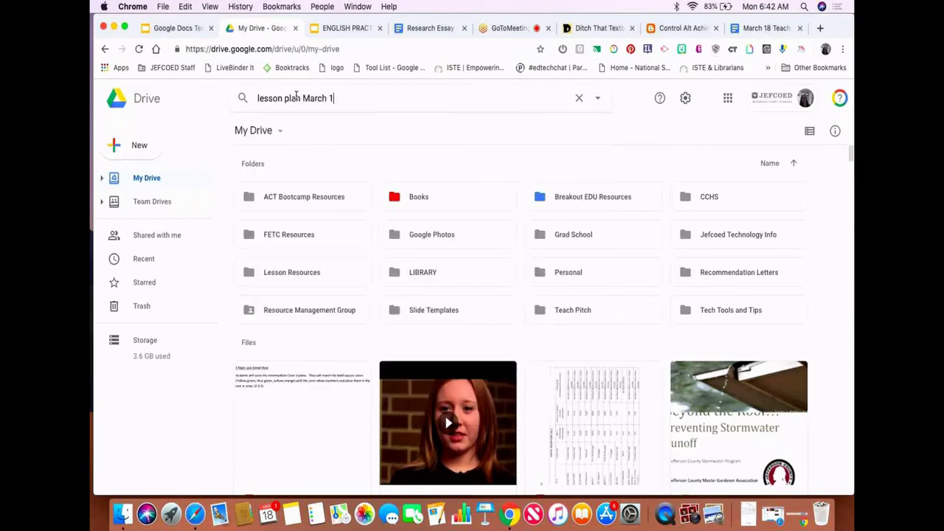
text(8)
- Shorten the Drive search query to "March 18", run it and look through the matching files
click(303, 98)
key(BackSpace)
key(BackSpace)
key(BackSpace)
key(BackSpace)
key(BackSpace)
key(BackSpace)
key(BackSpace)
key(BackSpace)
key(BackSpace)
key(BackSpace)
key(BackSpace)
key(BackSpace)
key(Return)
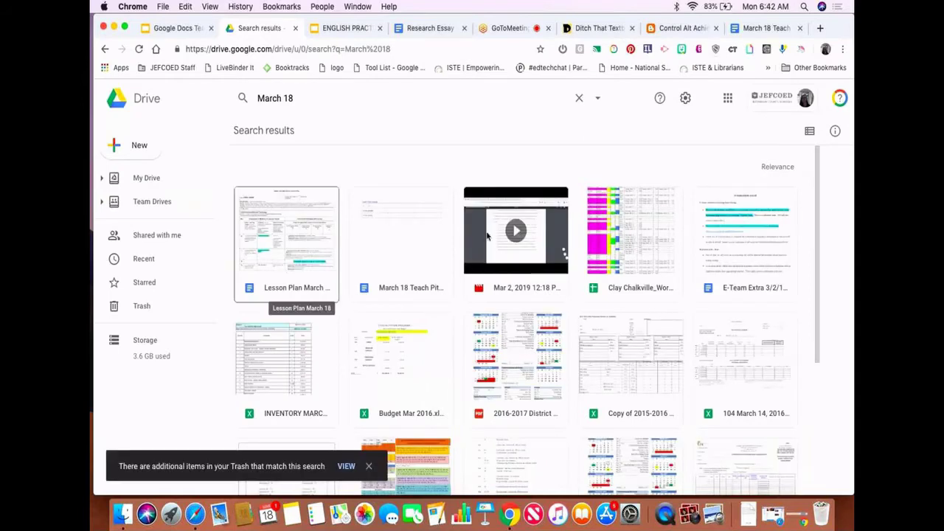
click(310, 94)
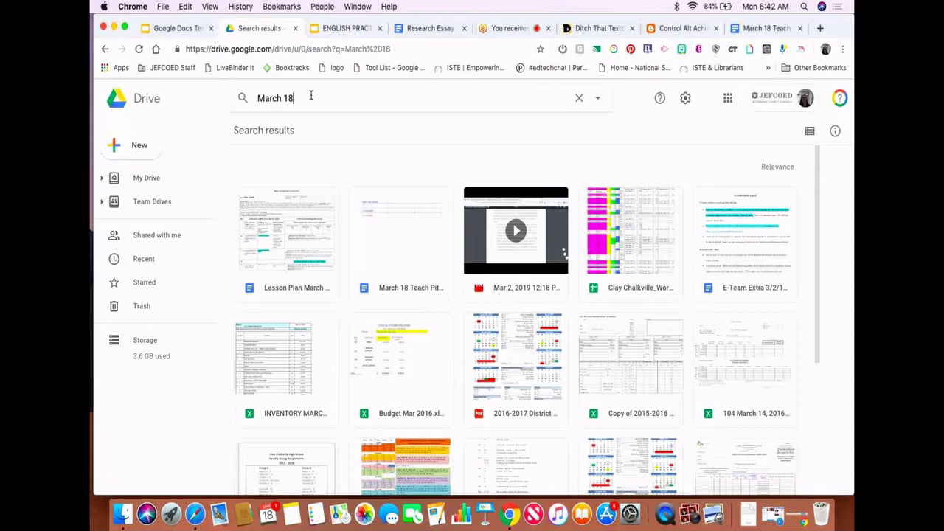
scroll(326, 174, down, 5)
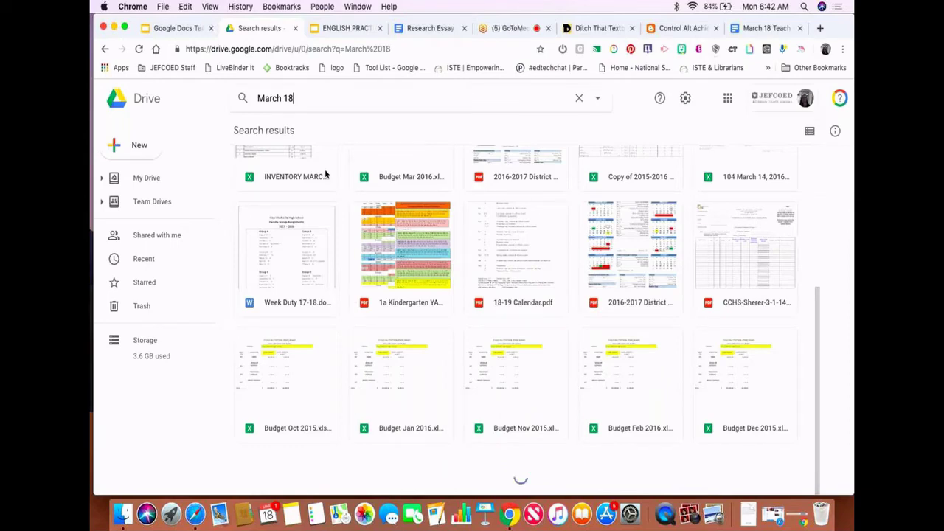
scroll(325, 173, up, 5)
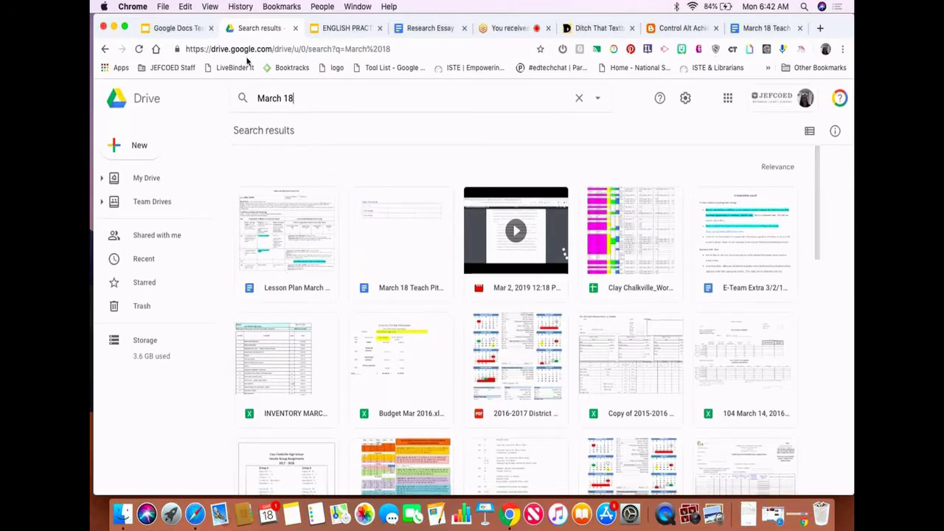
- Switch to the Google Docs TeachPitch presentation and start its slideshow from the Lesson 2 topic list
click(177, 28)
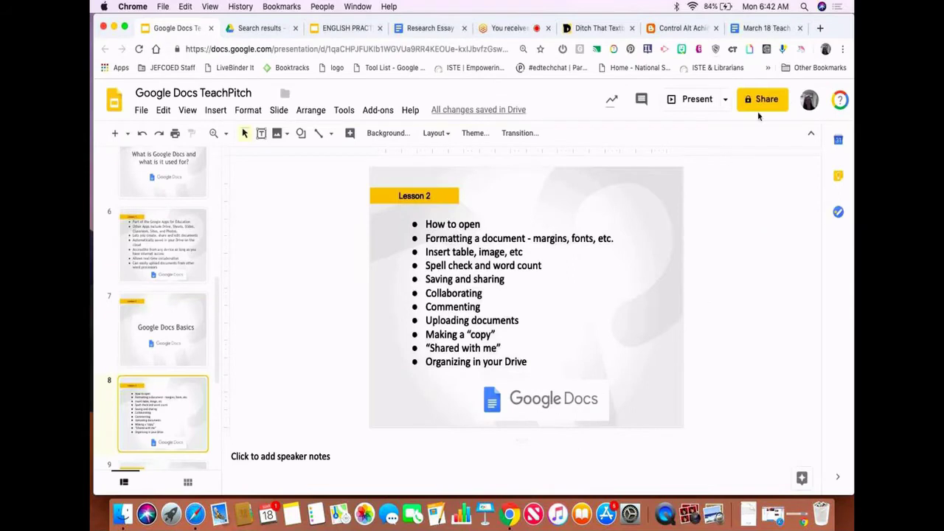
click(697, 99)
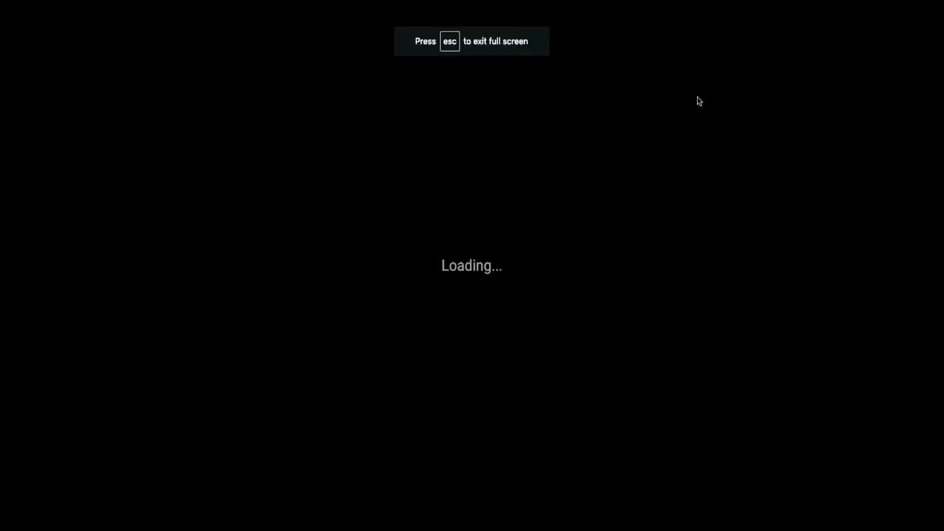
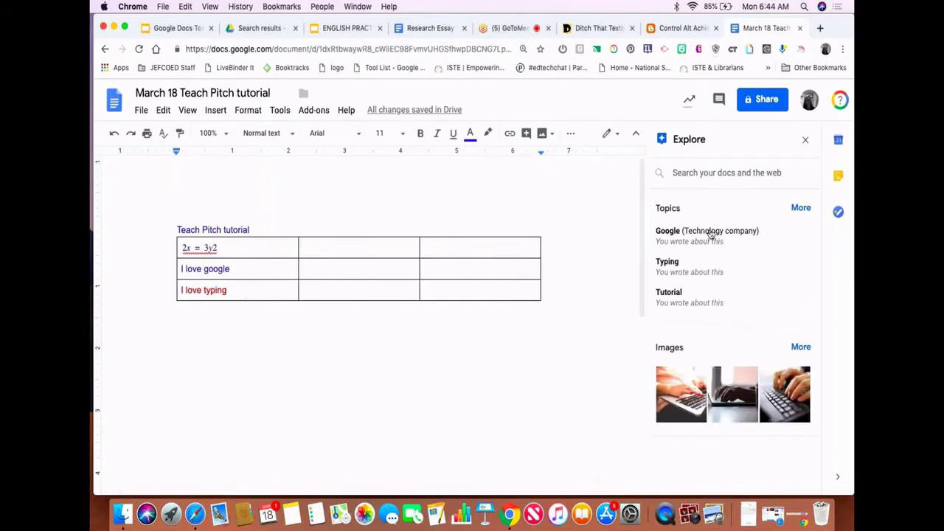
- Search Explore for "Dogs" and look through the web results on dog care and breeds
click(685, 174)
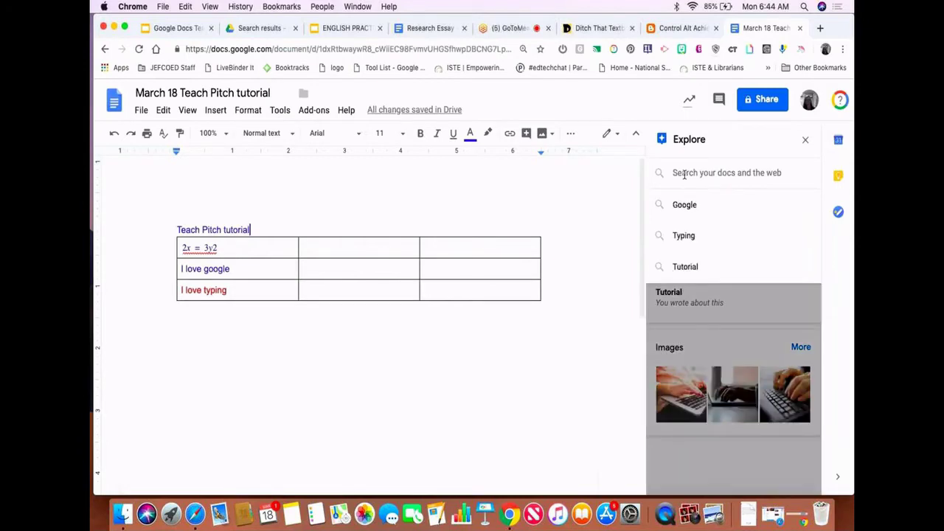
text(D)
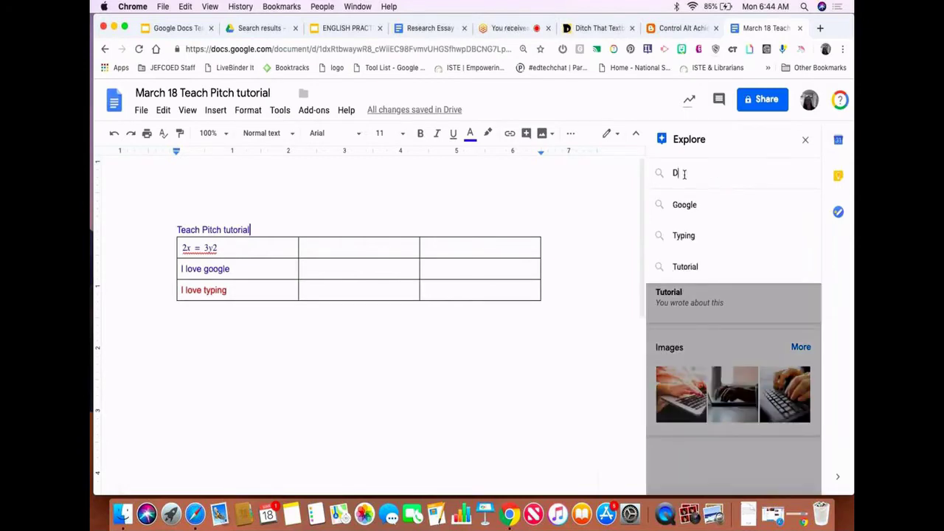
text(ogs)
key(Return)
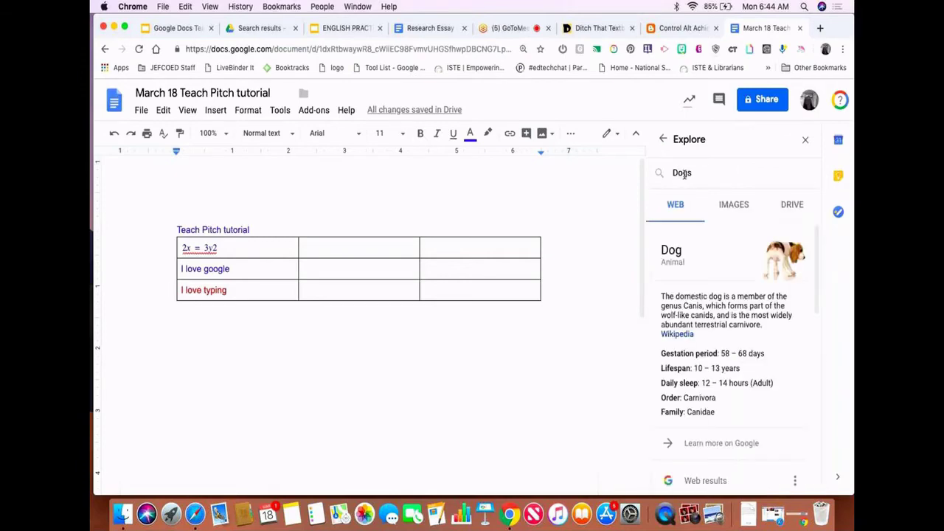
scroll(741, 325, down, 2)
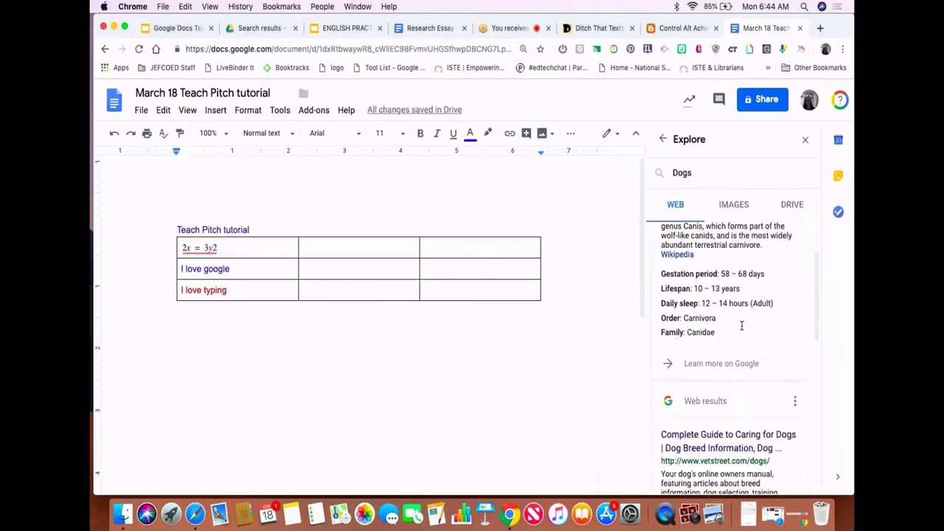
scroll(741, 325, down, 4)
scroll(741, 326, down, 2)
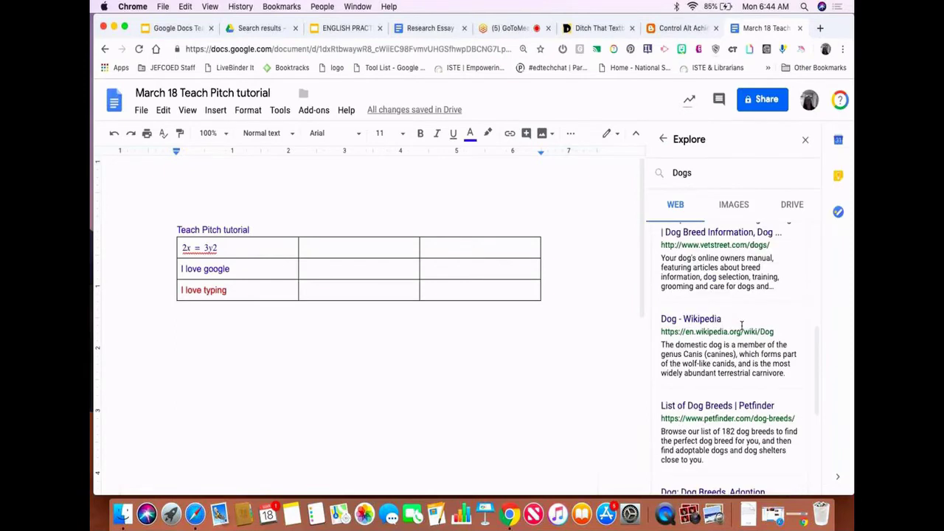
scroll(741, 325, down, 4)
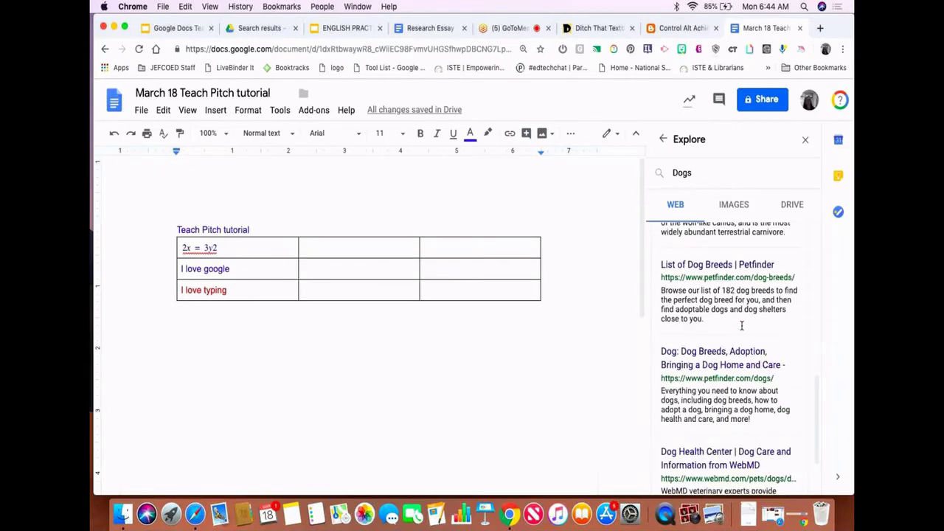
scroll(741, 325, down, 2)
scroll(741, 325, up, 3)
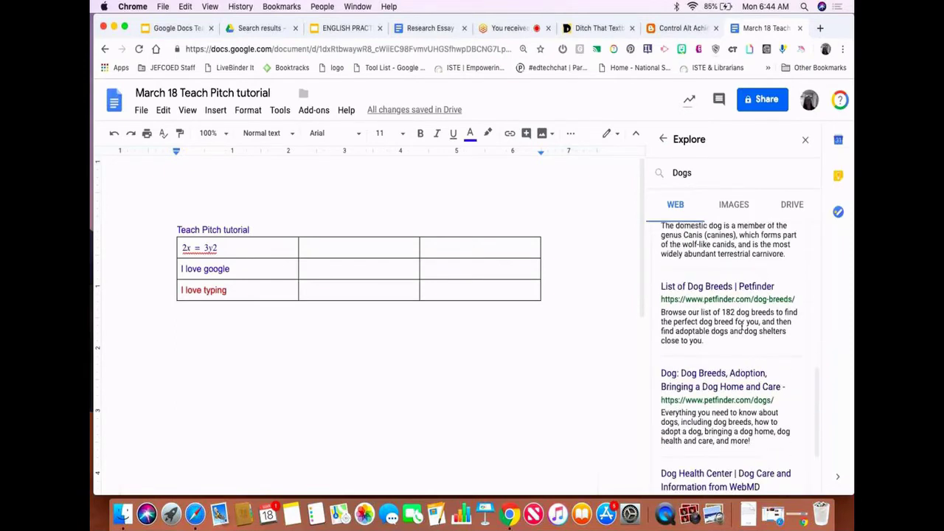
scroll(741, 325, up, 3)
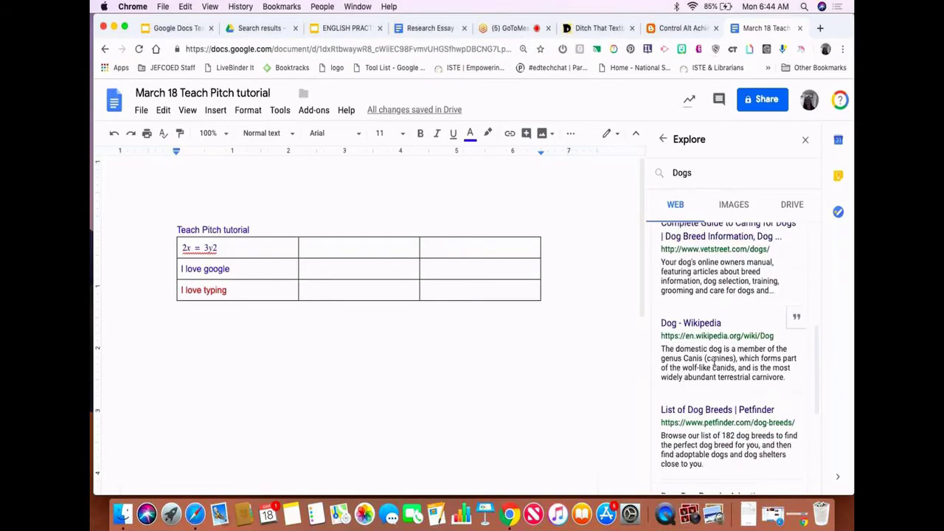
- Open the "List of Dog Breeds | Petfinder" result, view the page and close it to return to the document
scroll(714, 361, down, 3)
click(702, 365)
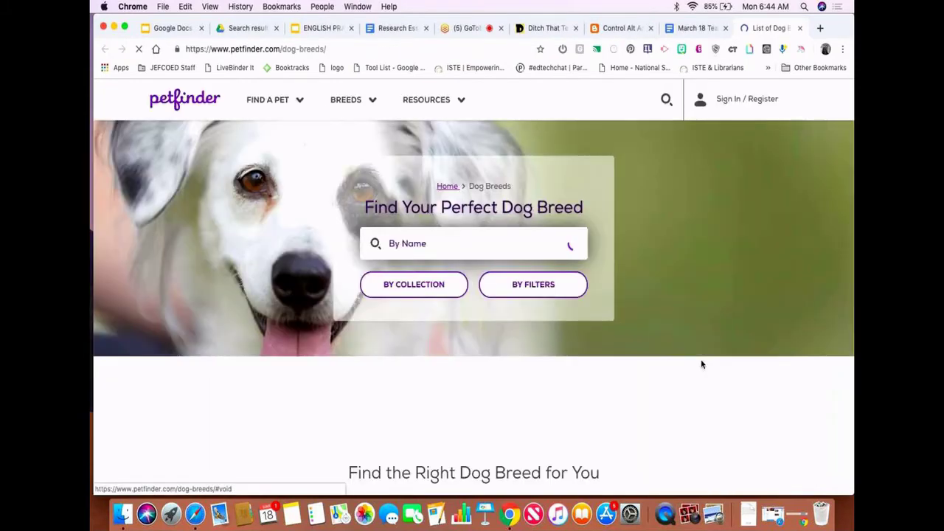
scroll(684, 375, down, 5)
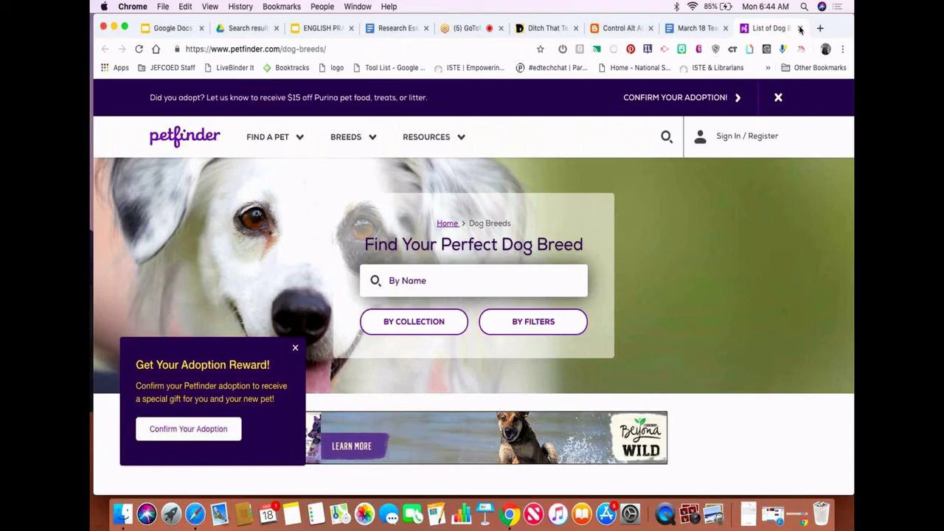
click(800, 28)
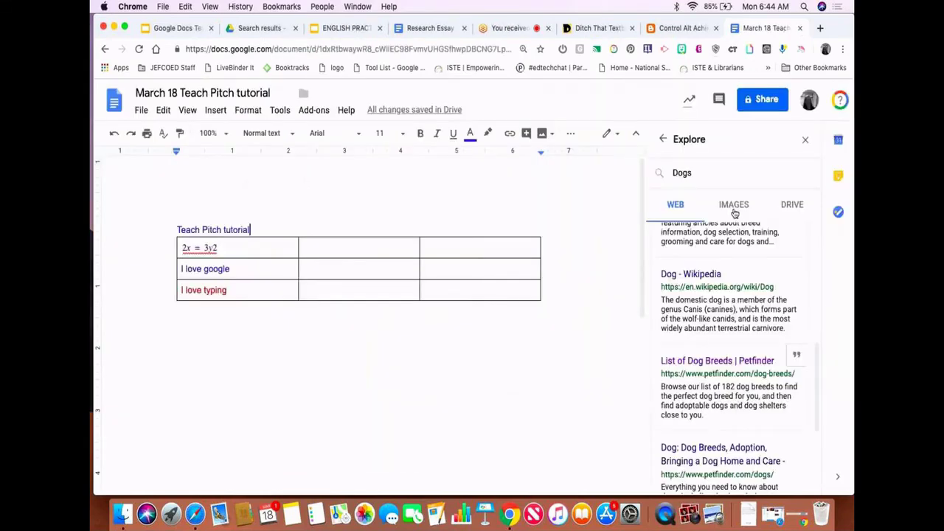
- Insert the picture of the tan puppy leaning on a wooden crate from the Explore image results below the table
click(733, 206)
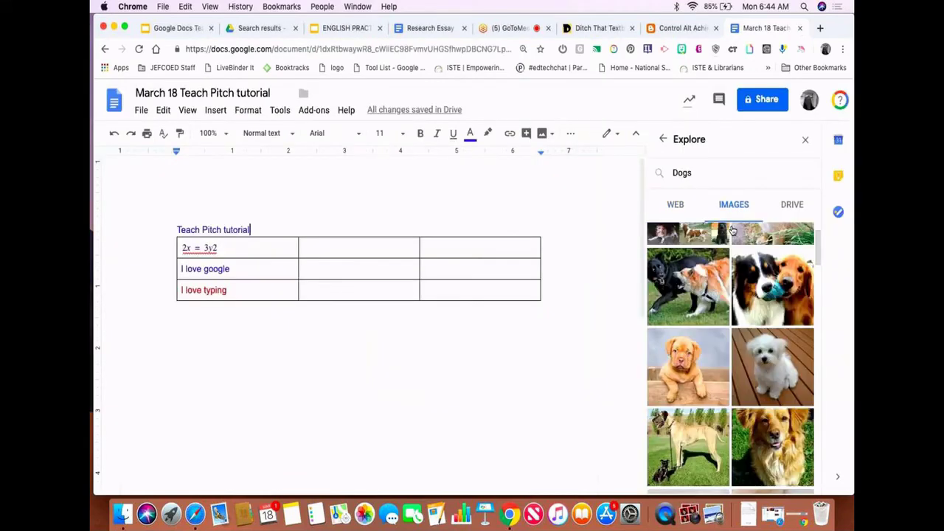
scroll(732, 231, down, 2)
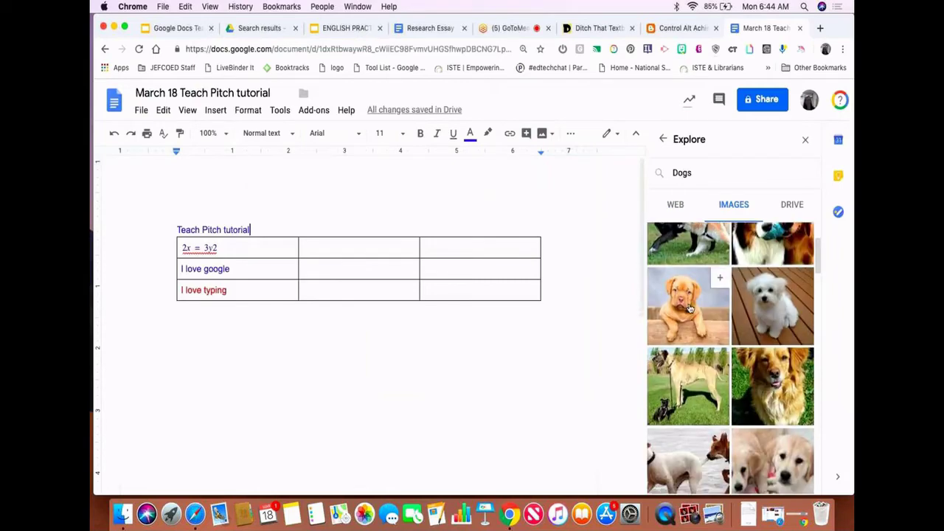
drag(689, 309, 193, 348)
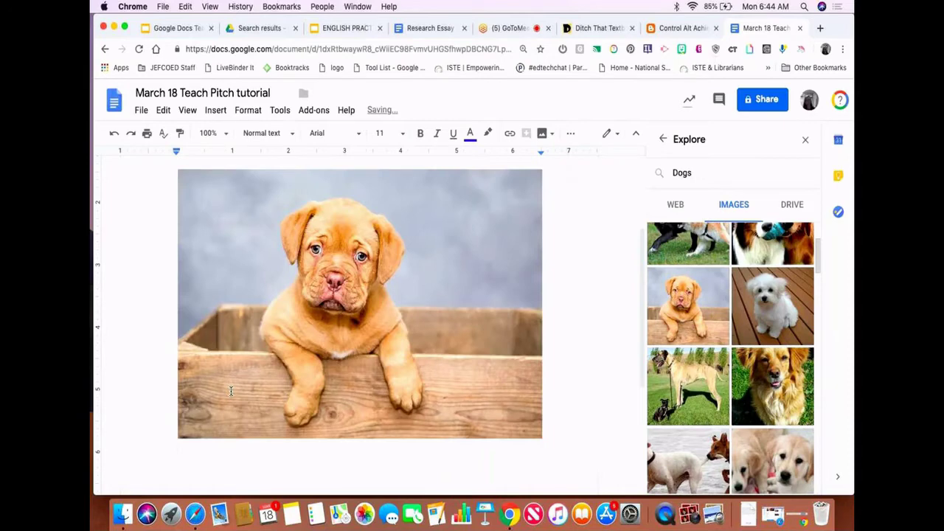
- Shrink the inserted puppy picture proportionally to about 2.4 inches wide and deselect it
scroll(504, 442, up, 1)
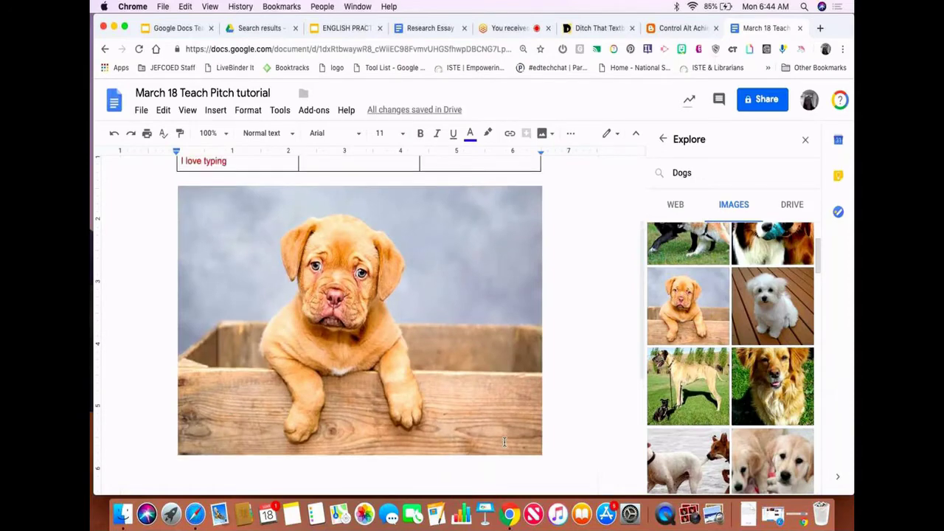
click(507, 406)
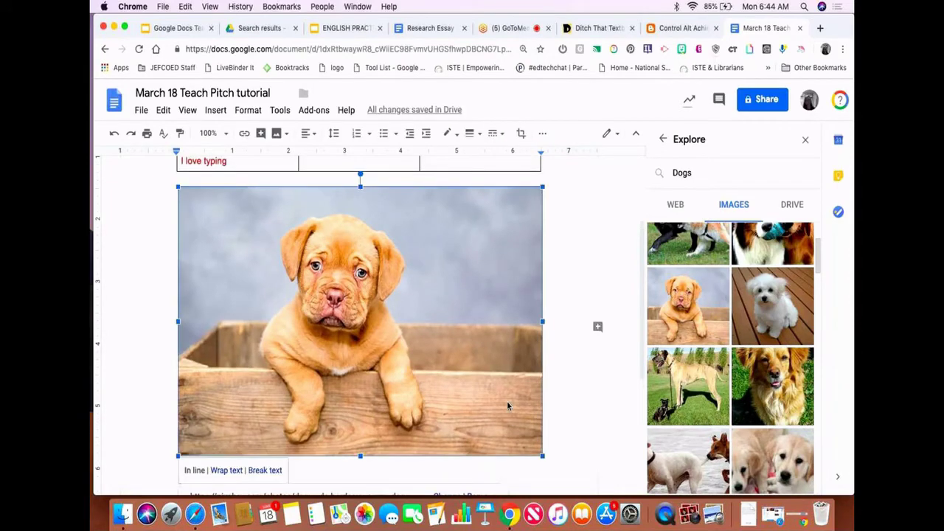
drag(542, 457, 202, 286)
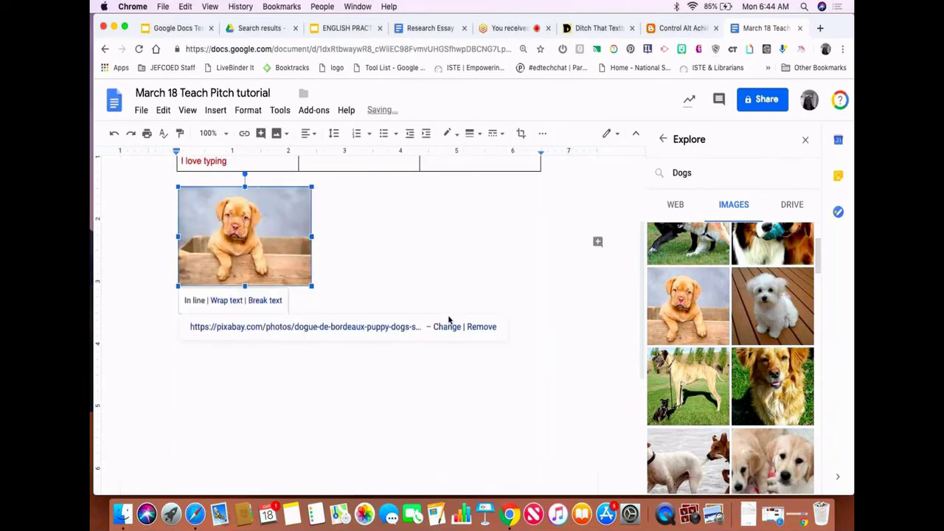
click(538, 401)
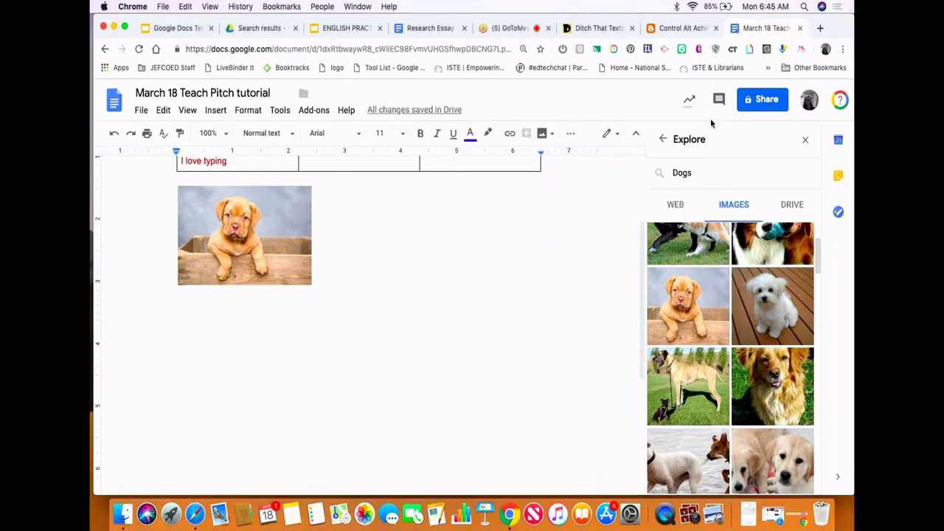
- Look through the Drive files that Explore offers for "Dogs", then close Explore
click(794, 205)
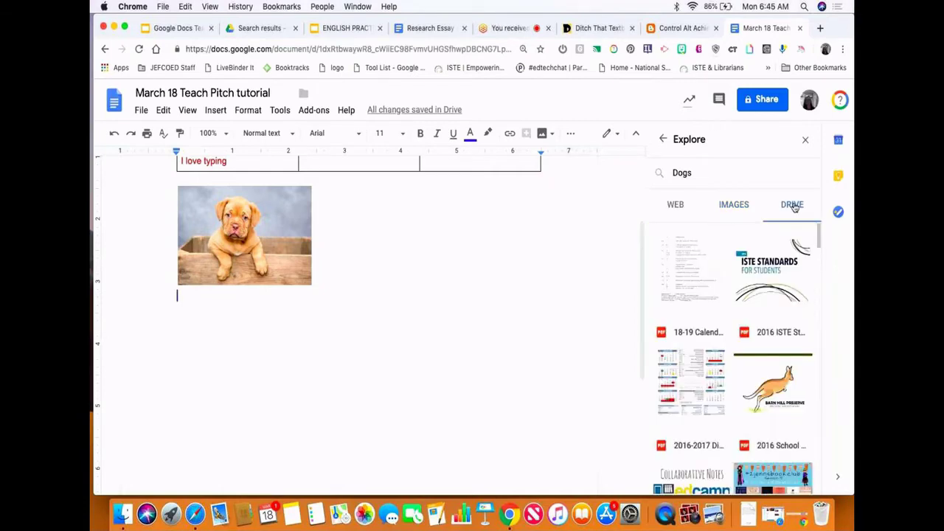
scroll(747, 290, down, 5)
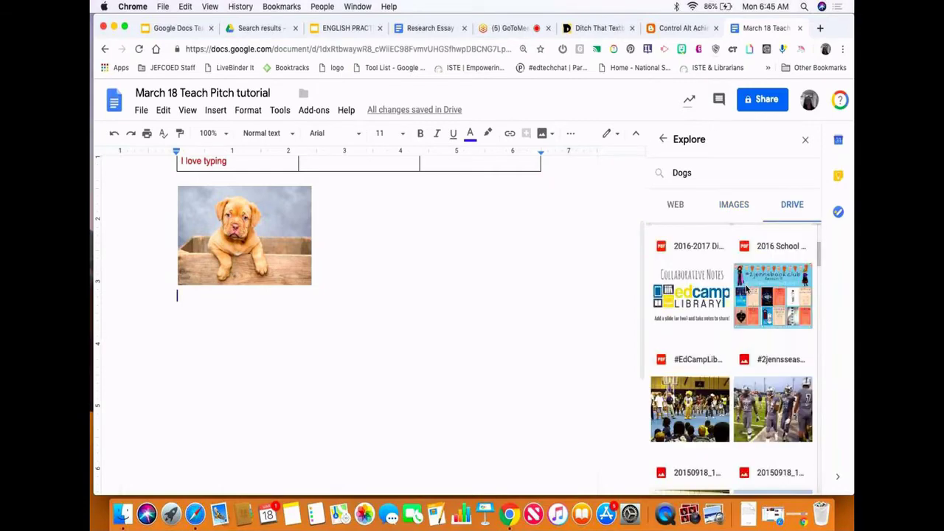
scroll(747, 289, down, 5)
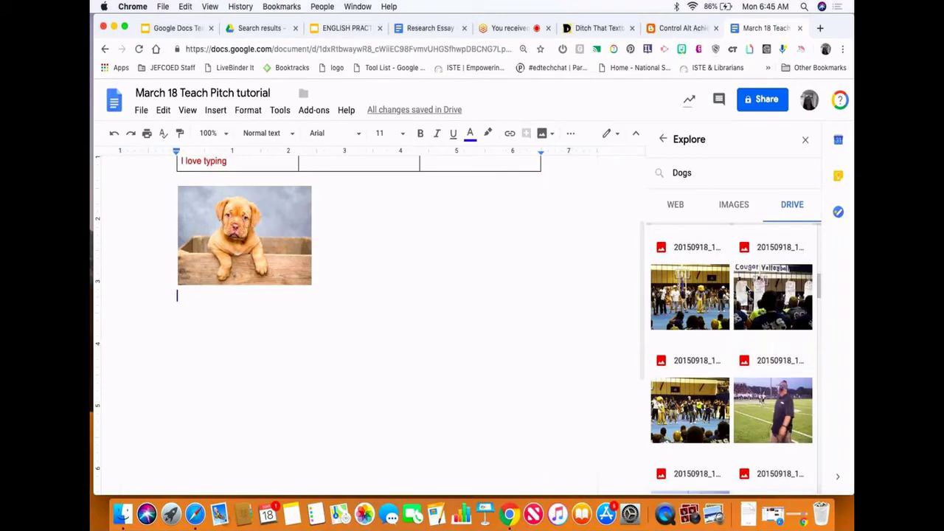
scroll(746, 355, down, 2)
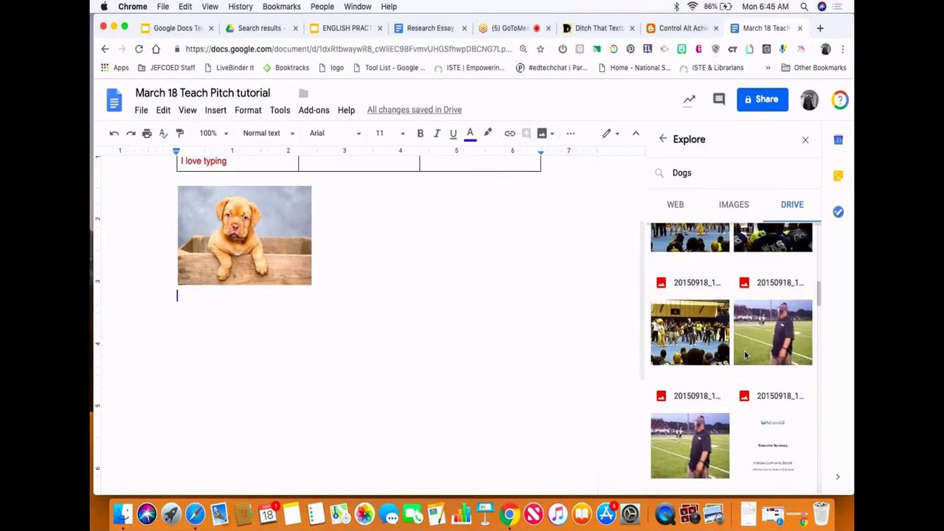
scroll(744, 355, down, 7)
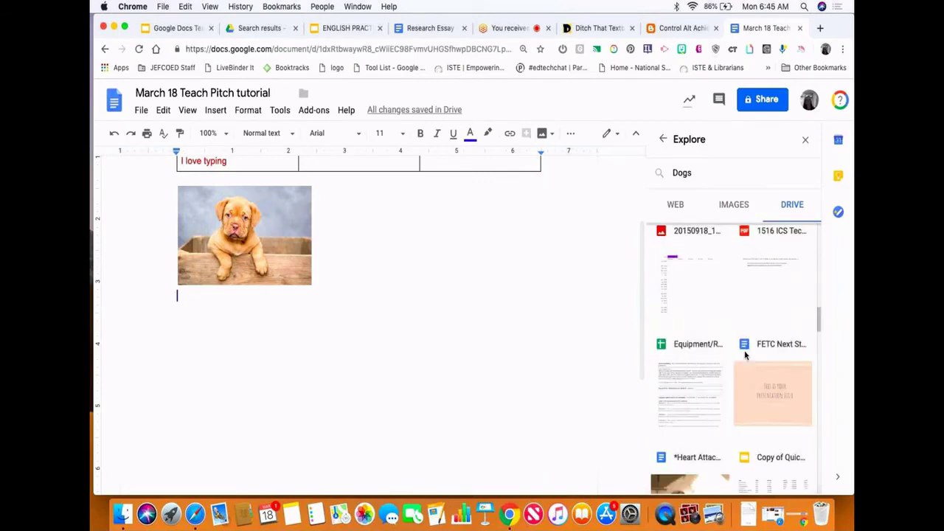
scroll(745, 356, down, 8)
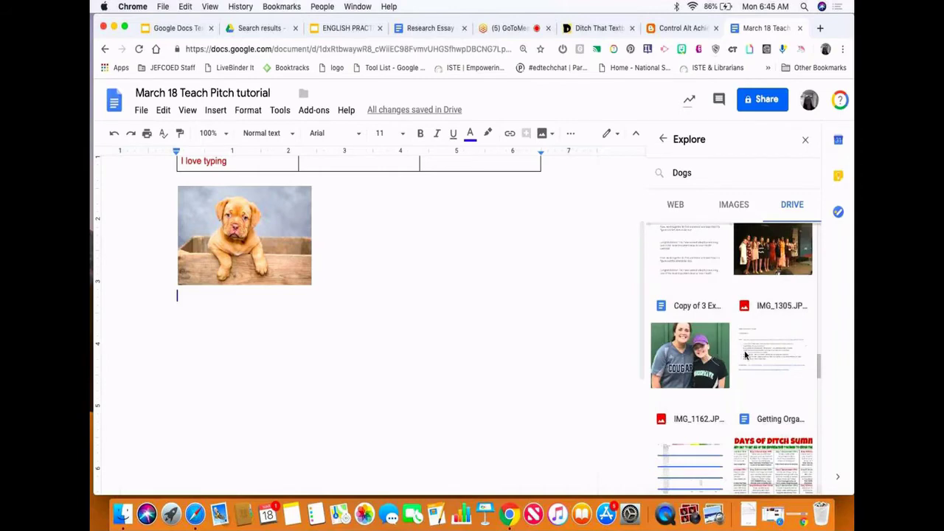
scroll(745, 355, down, 8)
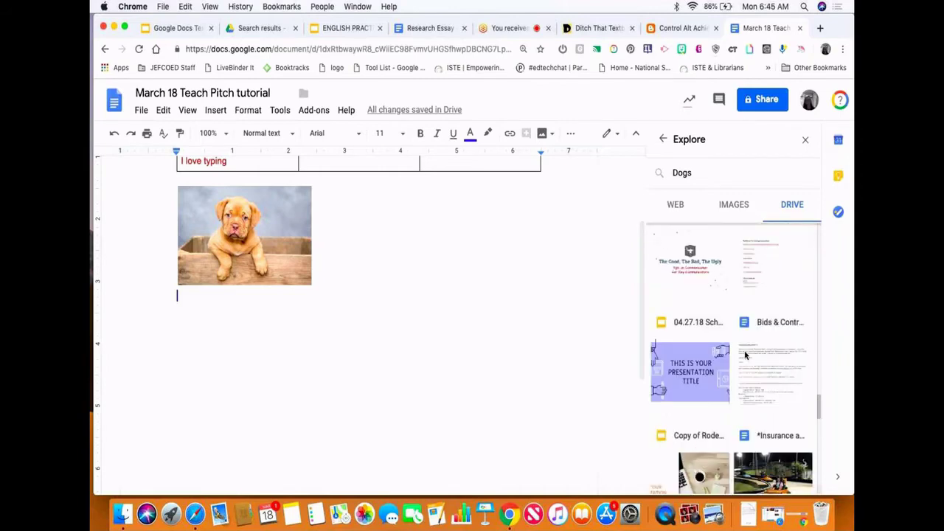
scroll(744, 350, up, 20)
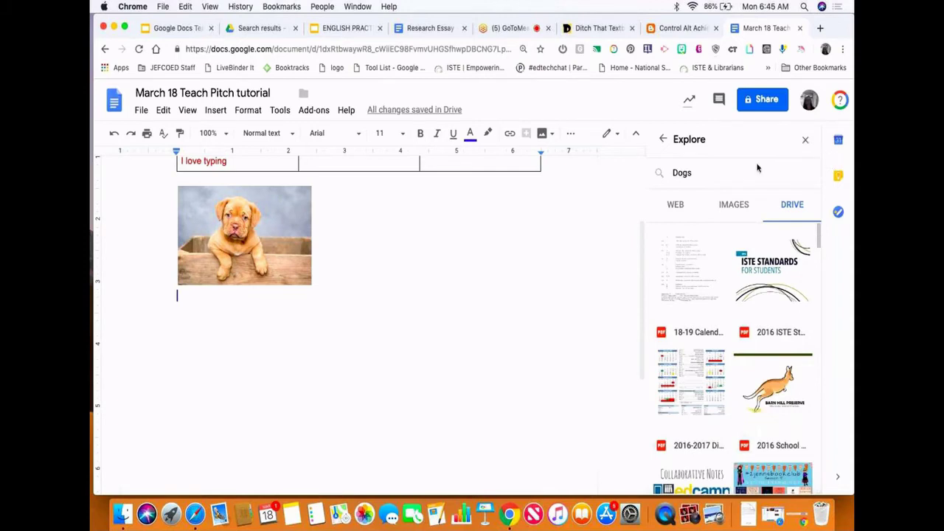
click(805, 140)
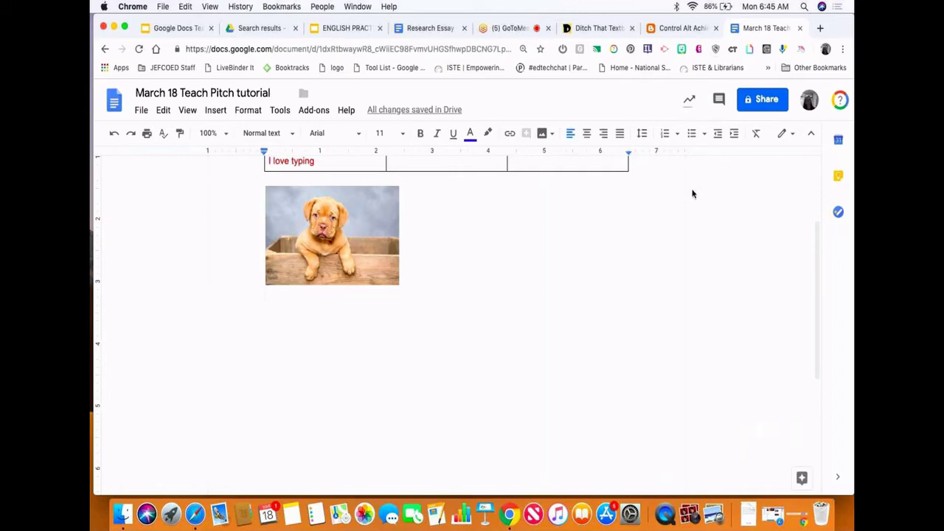
- Use voice typing below the picture to dictate a good-morning greeting with the speaker's first name and "I am currently on teach pitch doing a tutorial."
key(Return)
click(279, 112)
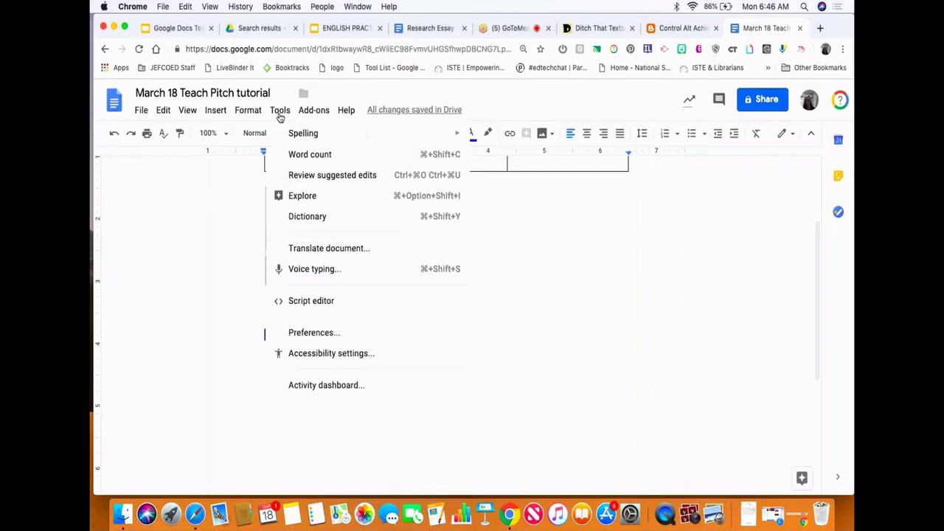
click(297, 272)
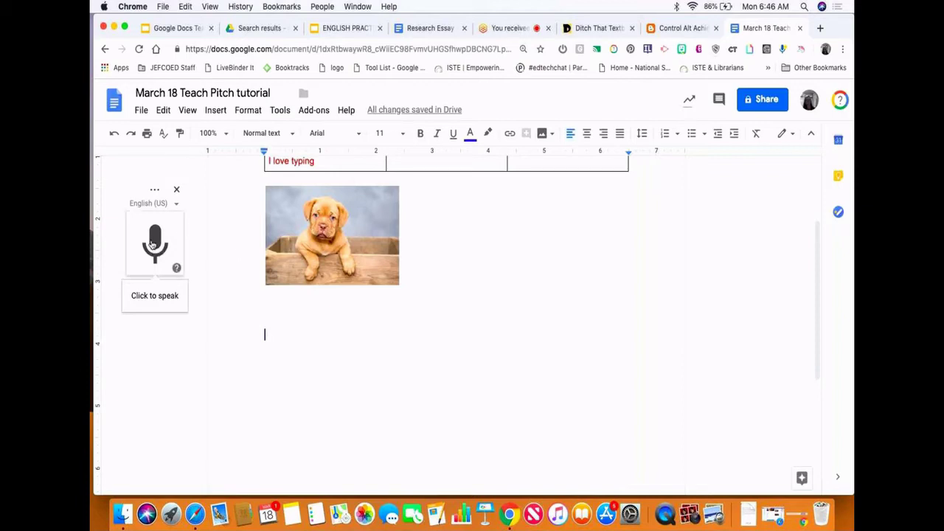
click(153, 245)
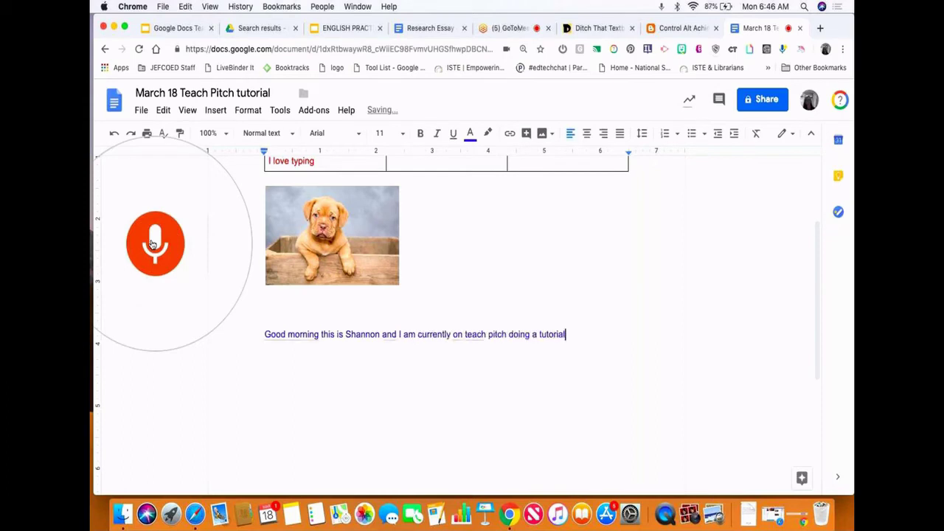
click(152, 243)
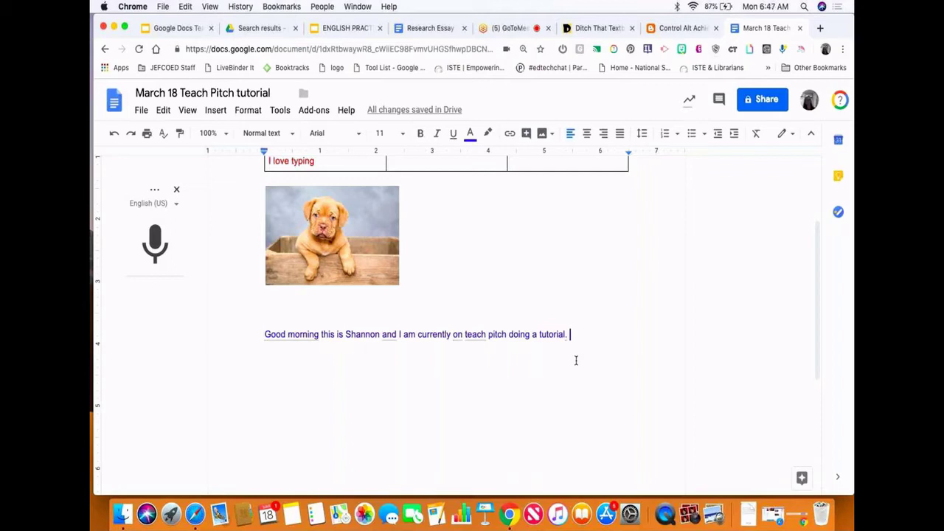
click(176, 190)
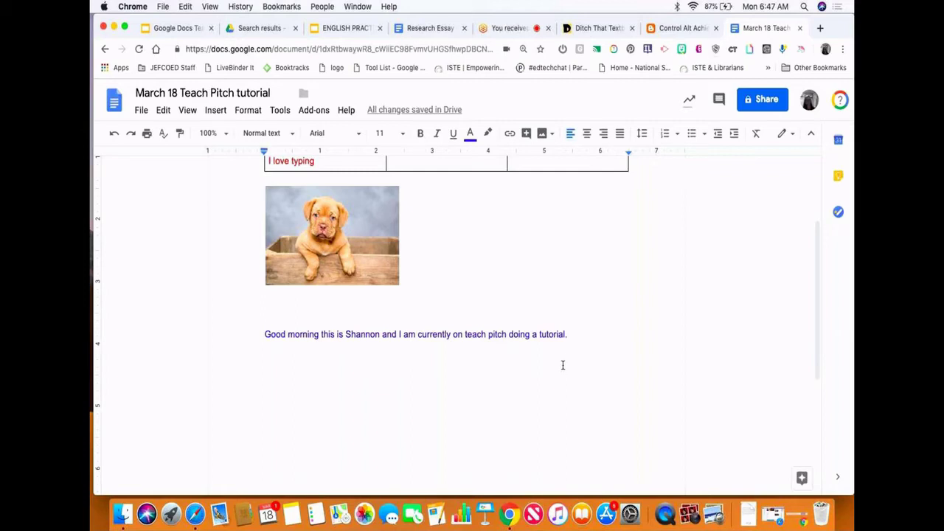
- Create a translated copy of the document in Spanish, keeping the suggested title
click(280, 110)
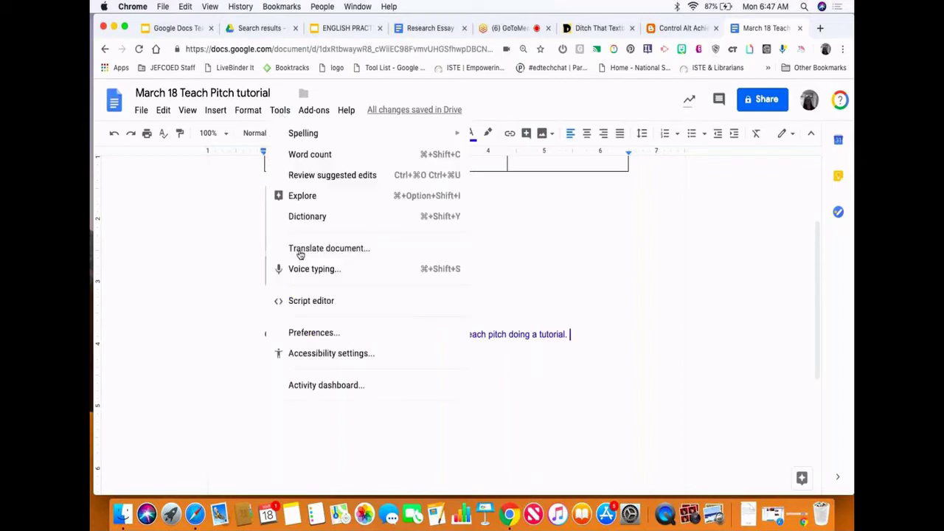
click(300, 251)
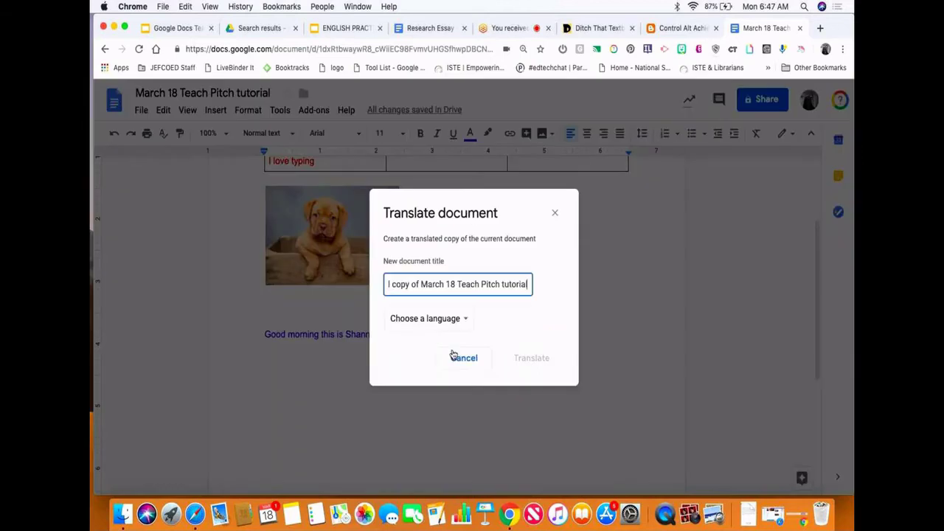
click(464, 320)
scroll(459, 368, down, 2)
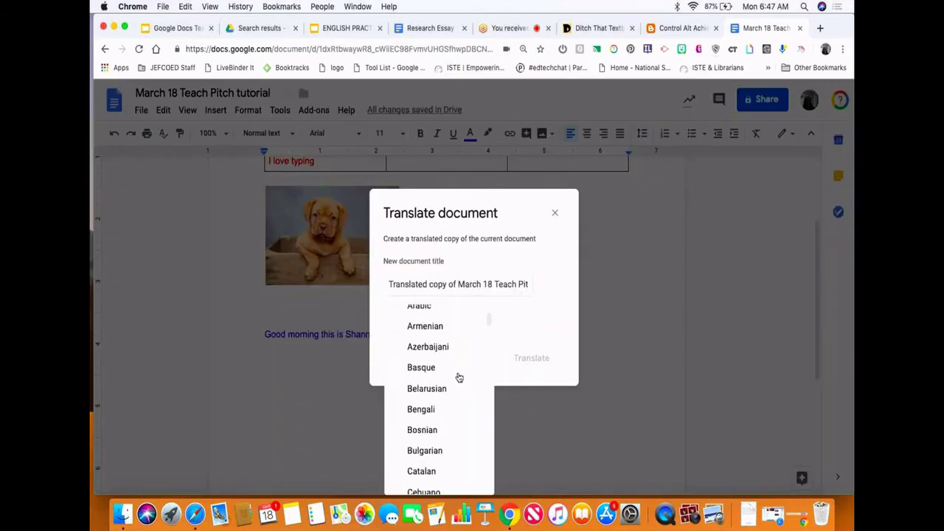
scroll(458, 377, down, 2)
scroll(459, 376, down, 1)
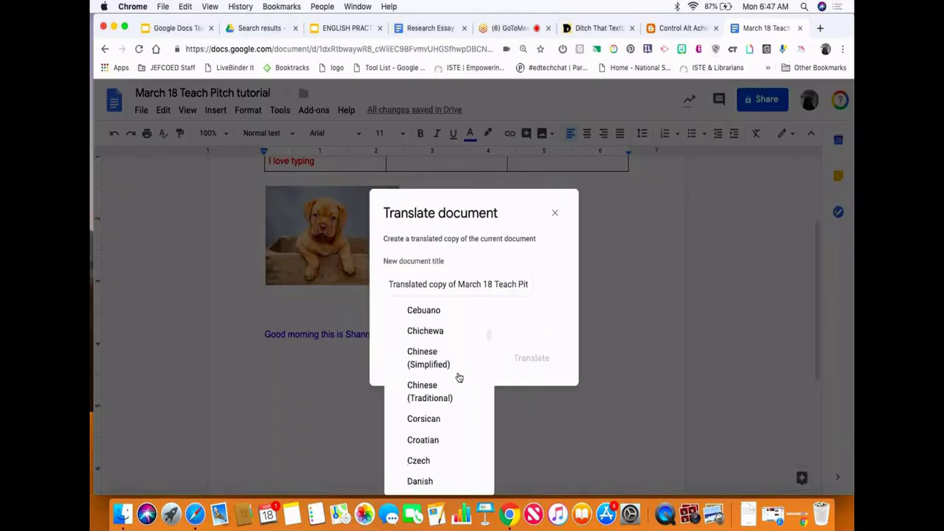
scroll(459, 377, down, 1)
scroll(458, 377, down, 3)
scroll(458, 377, down, 5)
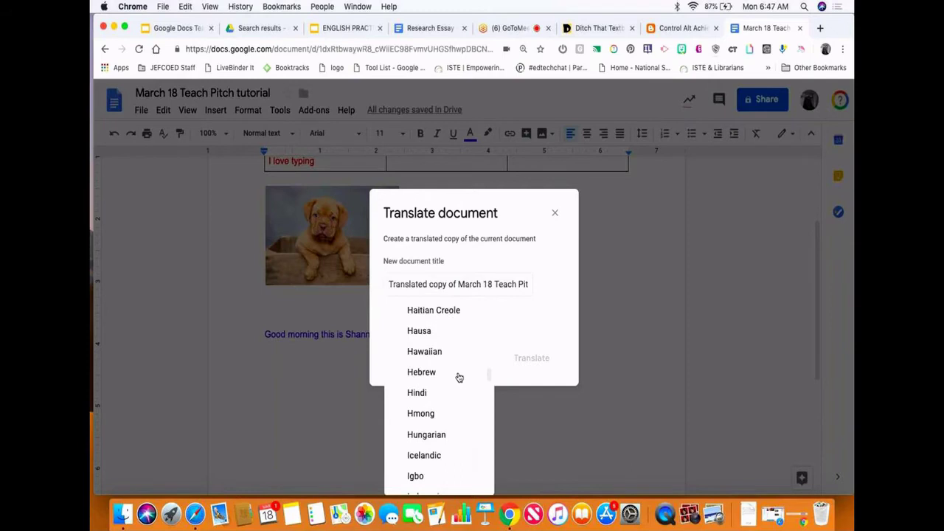
scroll(459, 377, down, 5)
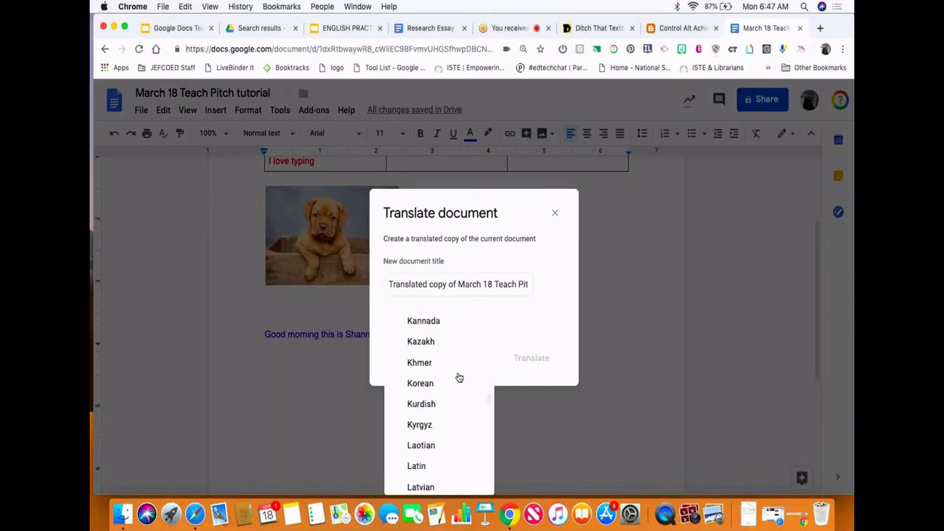
scroll(459, 377, down, 6)
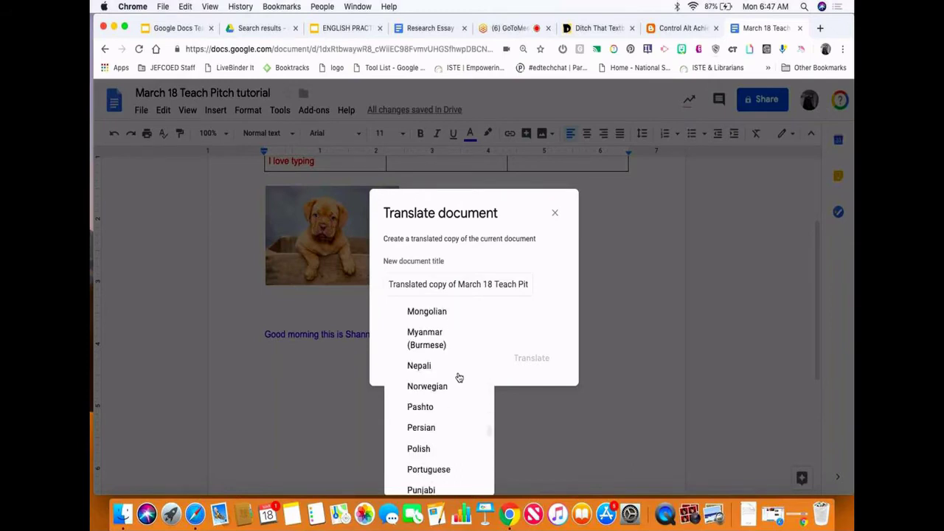
scroll(459, 377, down, 4)
scroll(459, 377, down, 2)
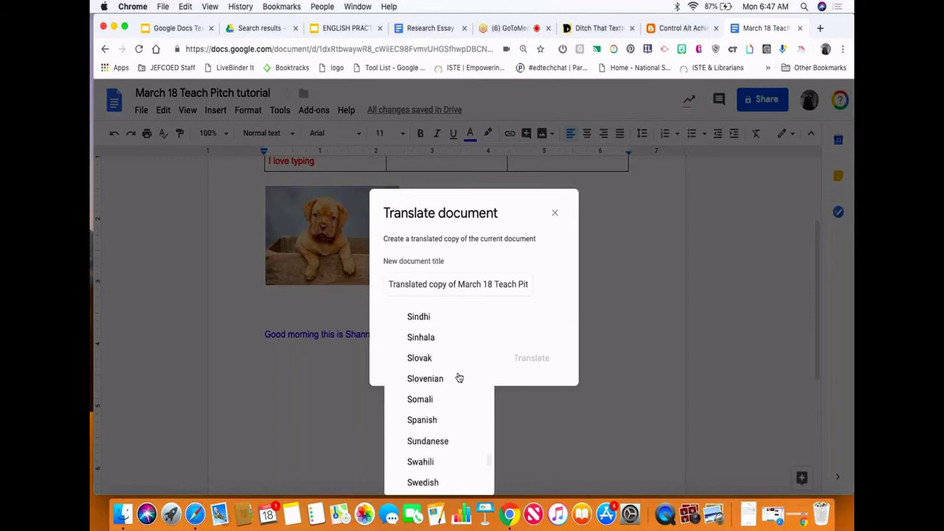
click(423, 412)
click(524, 362)
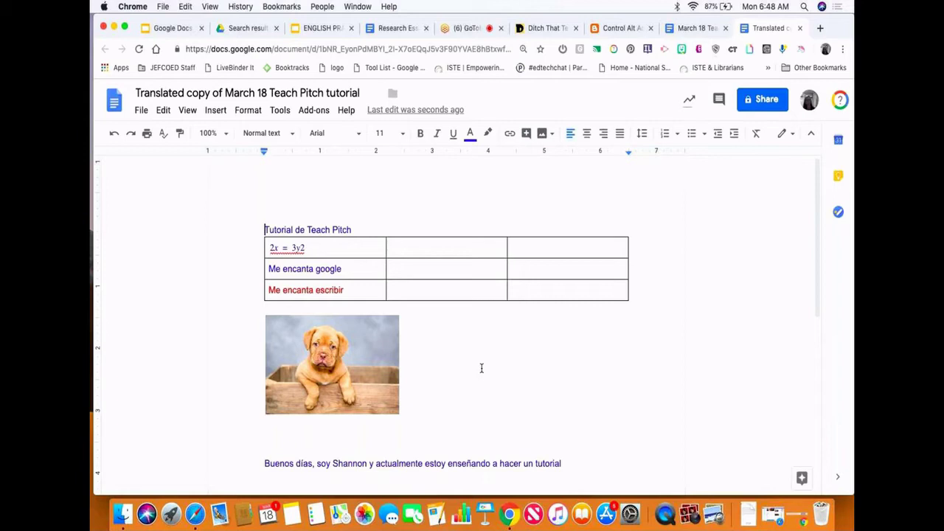
- Translate the Spanish copy back into English as another new document, keeping the suggested title
click(280, 111)
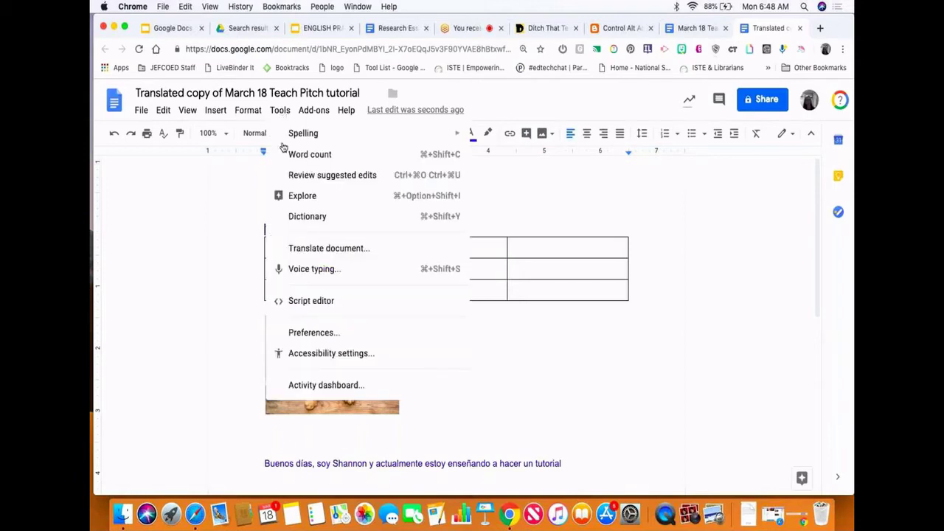
click(310, 252)
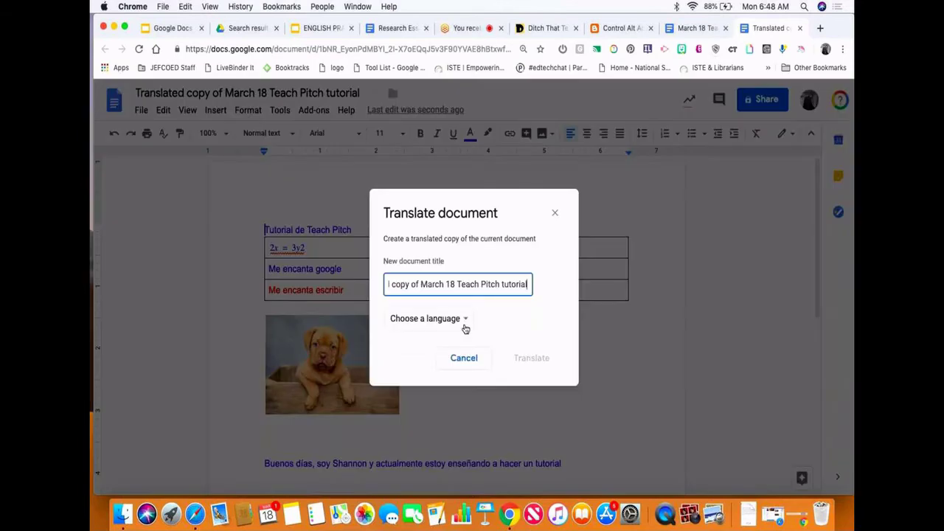
click(463, 322)
scroll(458, 380, down, 5)
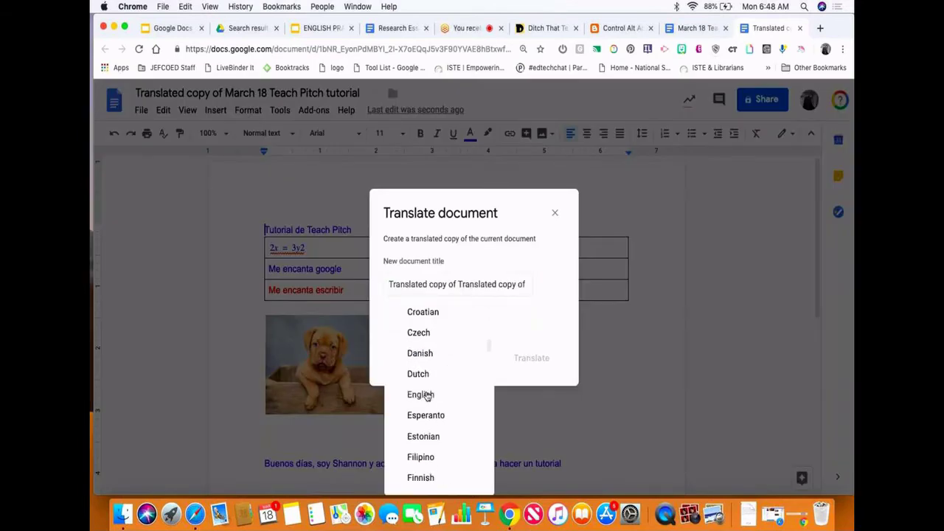
click(426, 396)
click(528, 359)
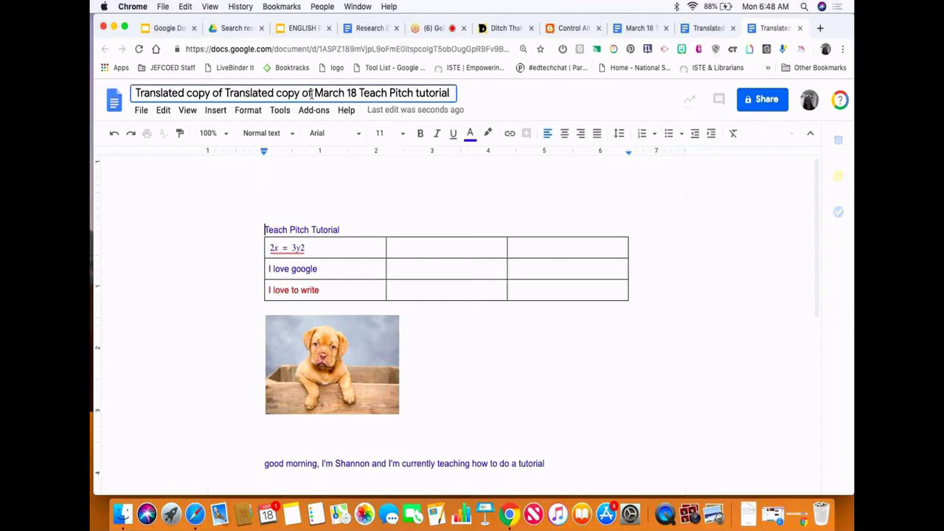
- Rename the English copy to "March 18 Teach Pitch tutorial" by removing the repeated "Translated copy of" prefixes, and return to the document body beside the picture
click(311, 93)
key(BackSpace)
key(BackSpace)
key(BackSpace)
key(BackSpace)
key(BackSpace)
key(BackSpace)
key(BackSpace)
key(BackSpace)
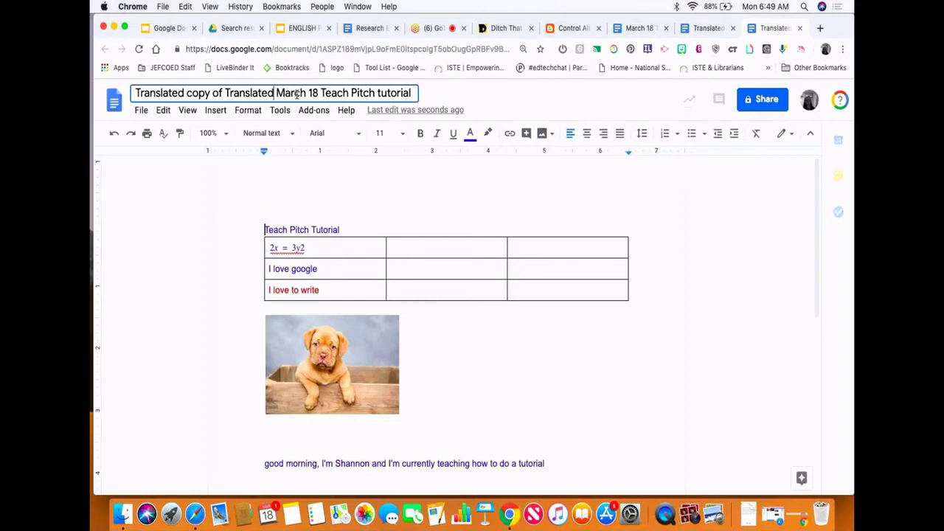
key(BackSpace)
key(BackSpace)
key(BackSpace)
key(BackSpace)
key(BackSpace)
key(BackSpace)
key(BackSpace)
key(BackSpace)
key(BackSpace)
key(BackSpace)
key(BackSpace)
key(BackSpace)
key(BackSpace)
key(BackSpace)
key(BackSpace)
key(BackSpace)
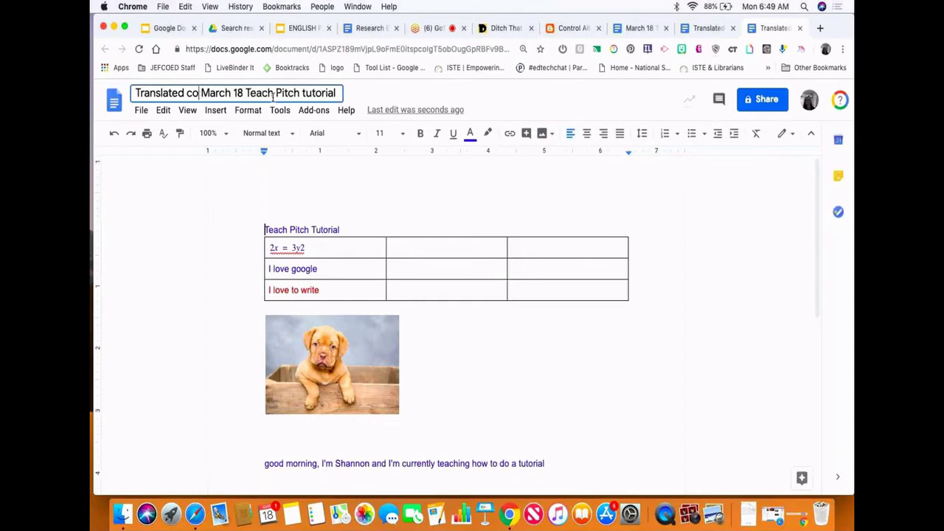
key(BackSpace)
key(BackSpace)
key(BackSpace)
key(BackSpace)
key(BackSpace)
key(BackSpace)
key(BackSpace)
key(BackSpace)
key(BackSpace)
key(BackSpace)
key(BackSpace)
key(BackSpace)
key(BackSpace)
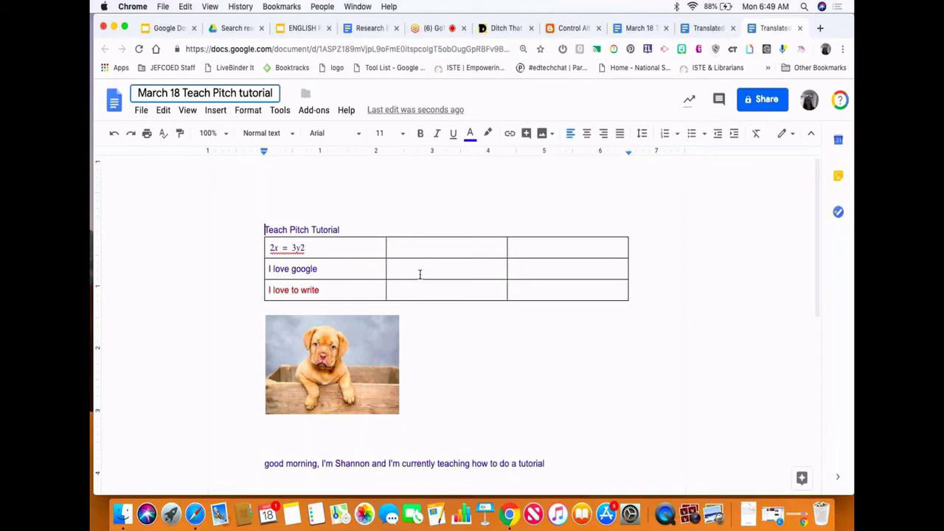
click(485, 354)
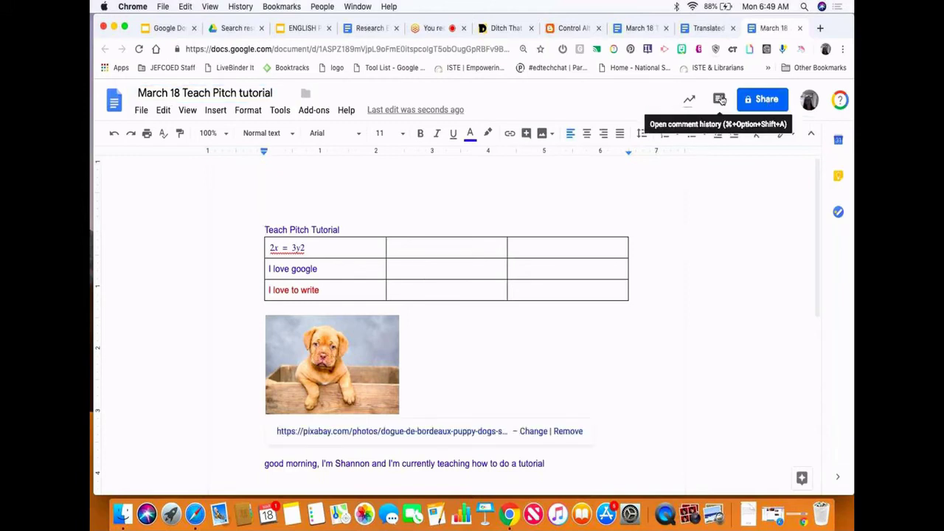
- Add a new comment reading "Cute dog" with the text cursor beside the puppy picture
click(719, 99)
click(796, 141)
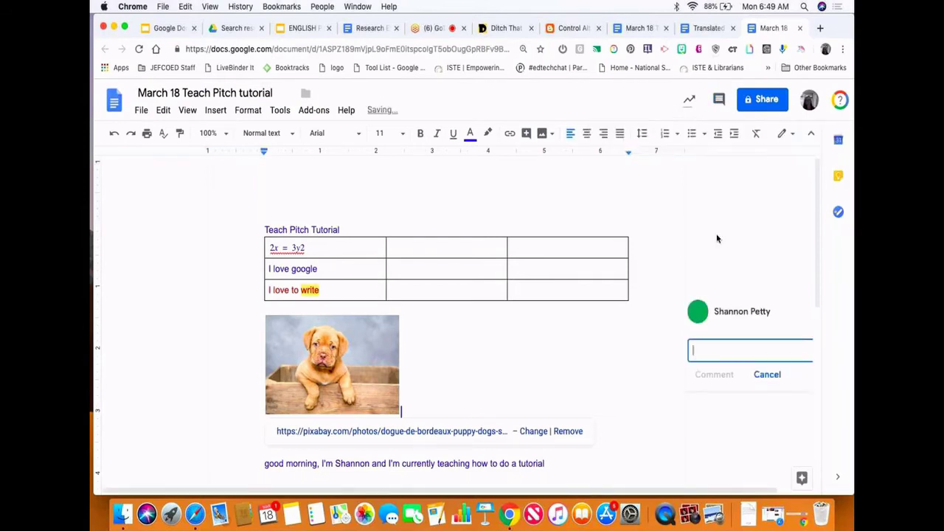
text(CU)
key(BackSpace)
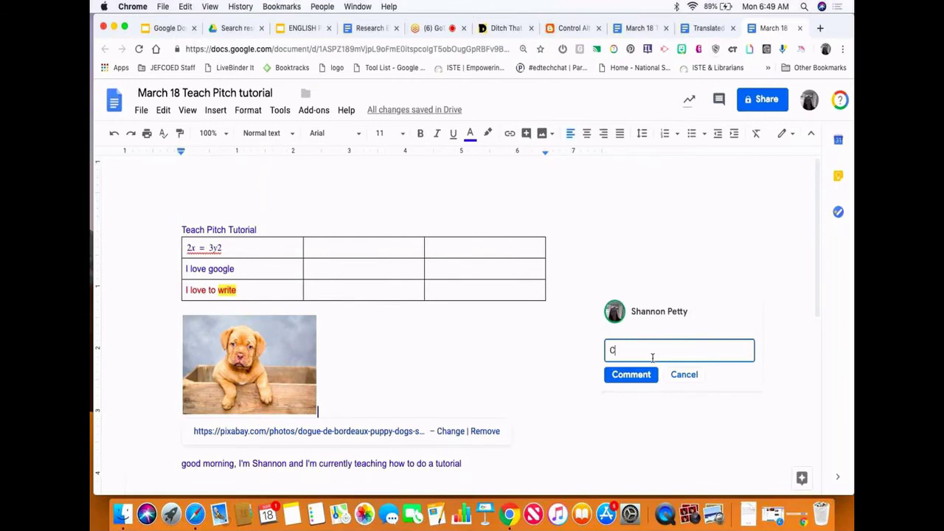
text(ute dog)
click(632, 375)
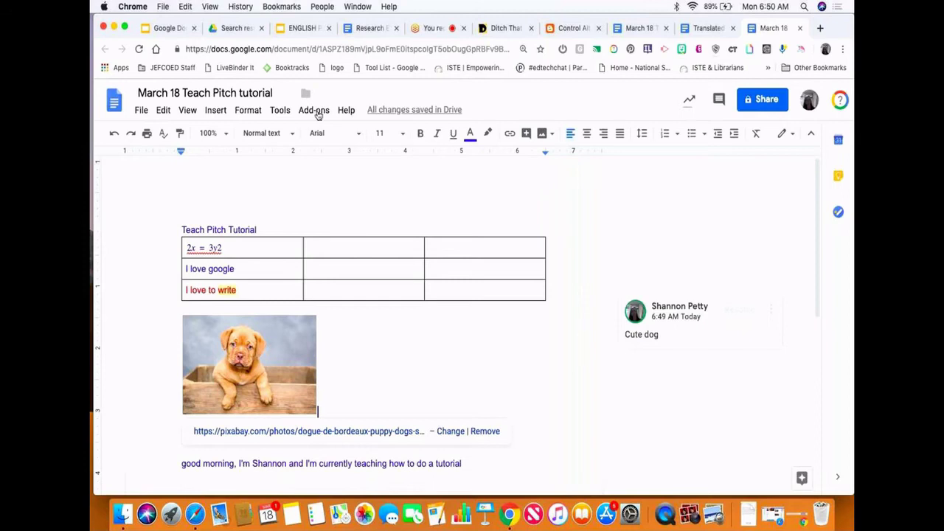
- Browse the gallery of available document add-ons, looking over the descriptions of several entries, and close it
click(315, 110)
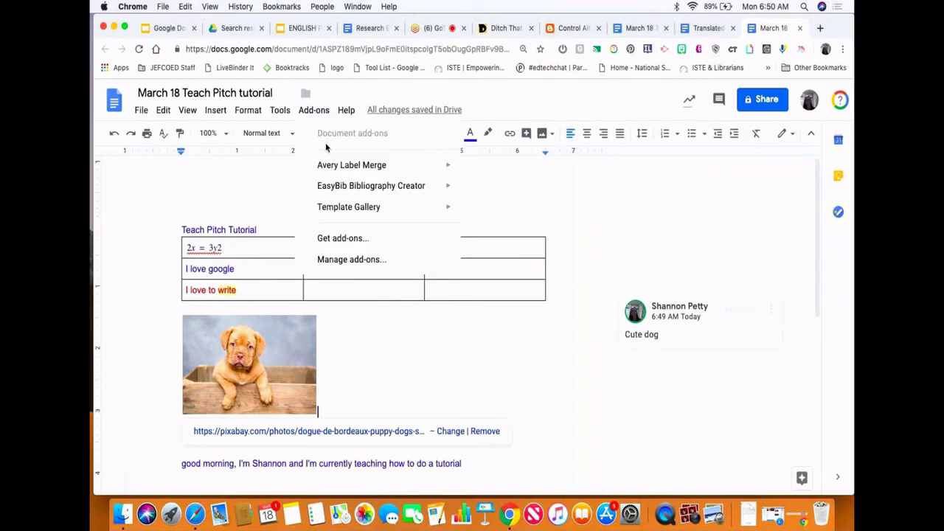
click(339, 239)
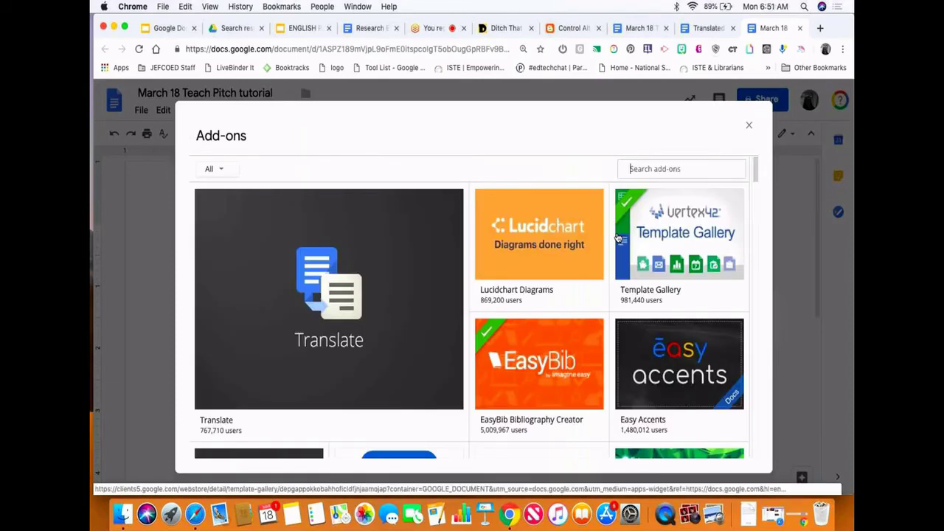
mouse_move(483, 275)
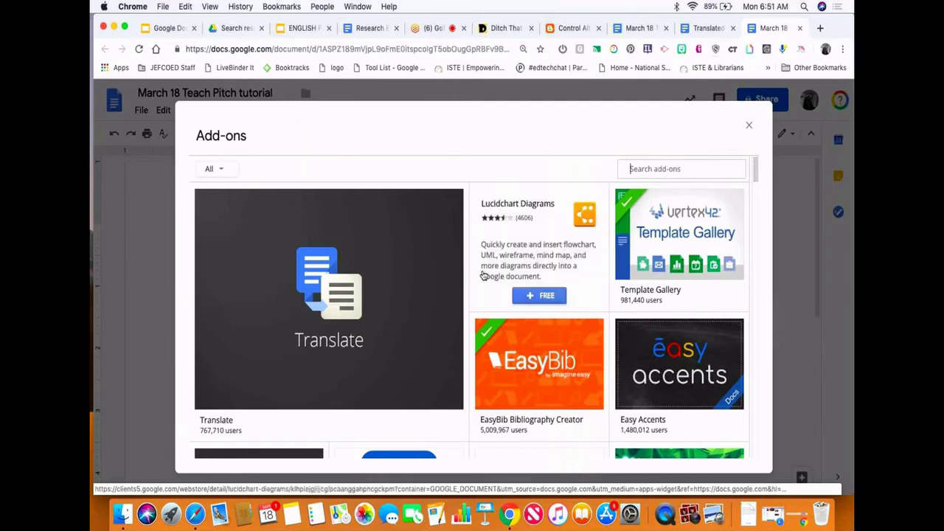
mouse_move(463, 305)
scroll(464, 308, down, 1)
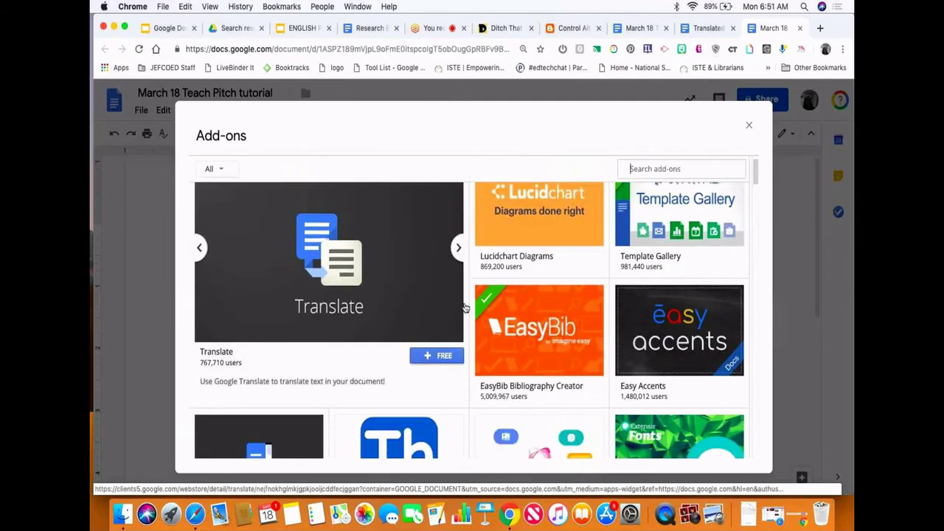
scroll(464, 307, down, 3)
scroll(466, 307, up, 2)
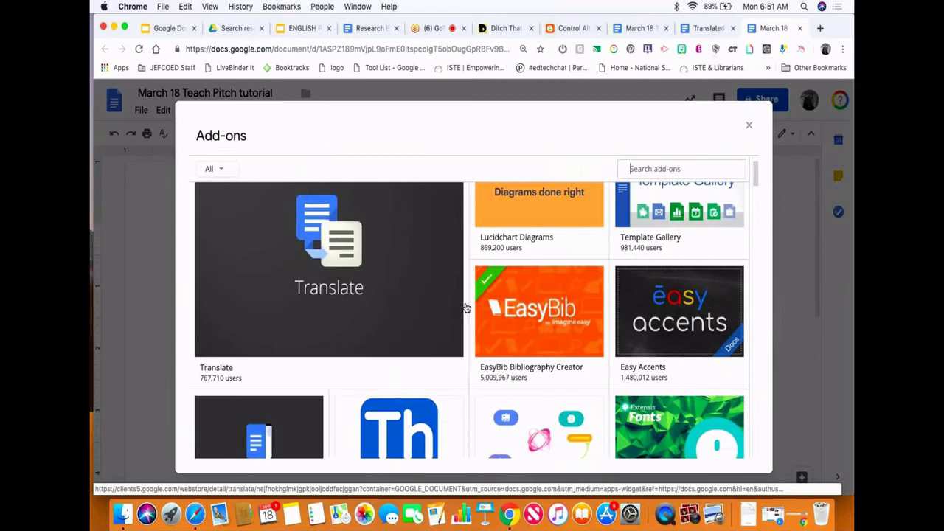
mouse_move(689, 300)
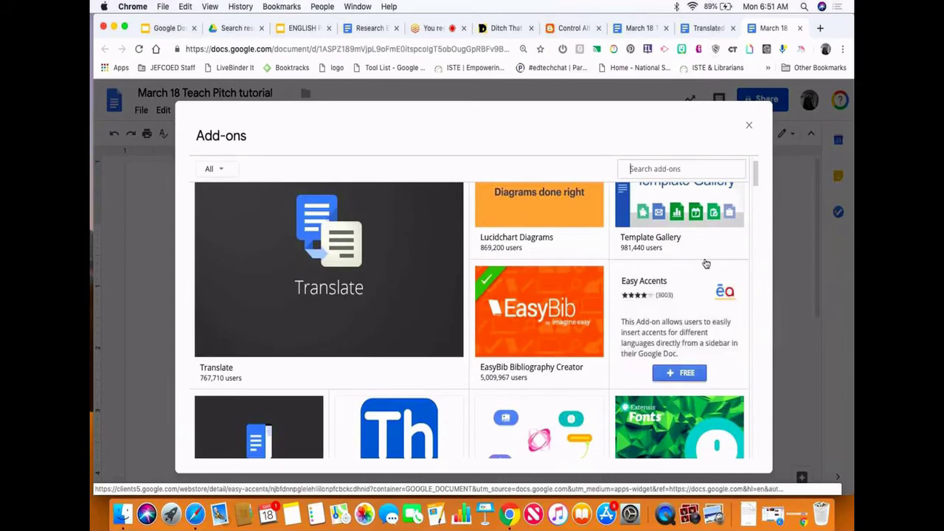
mouse_move(707, 264)
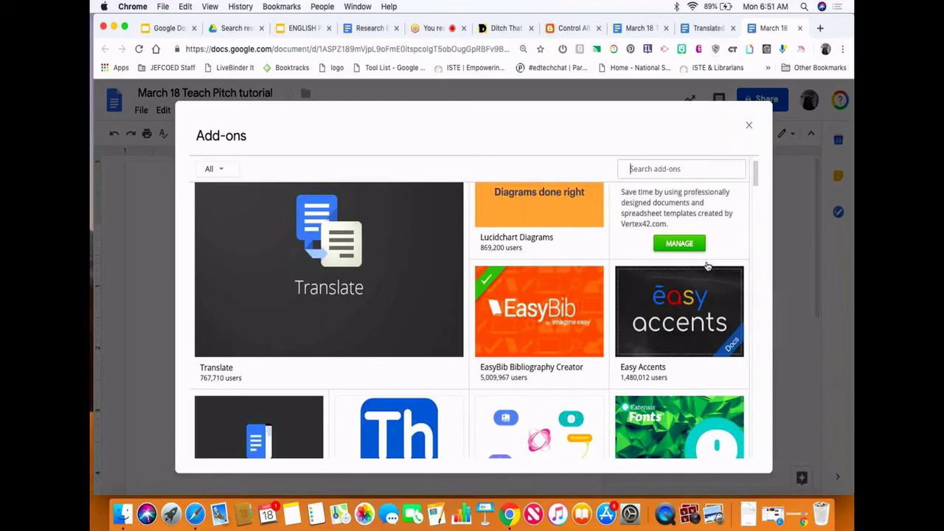
mouse_move(604, 361)
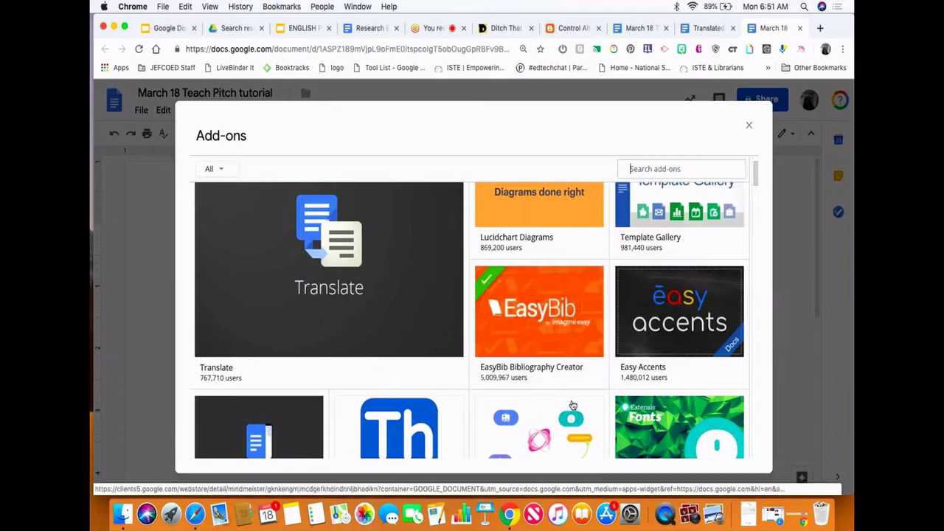
scroll(494, 400, down, 2)
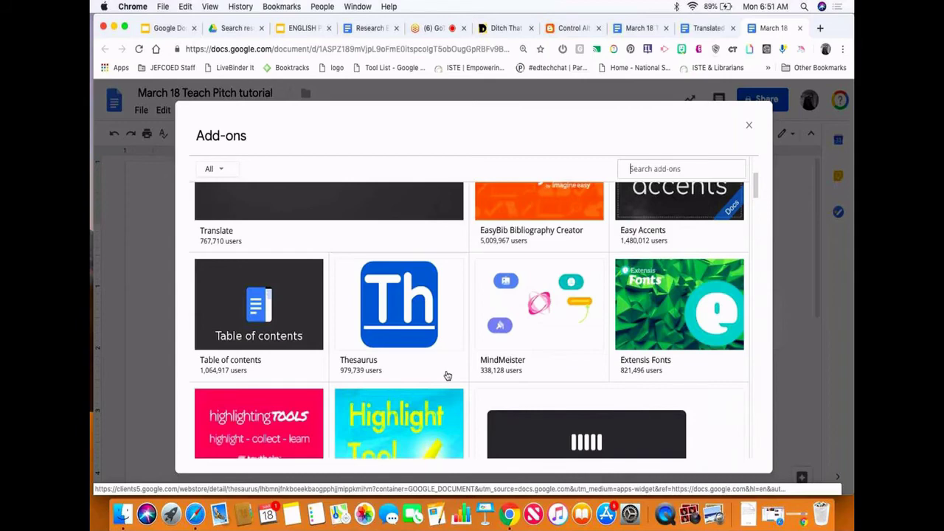
scroll(457, 413, down, 1)
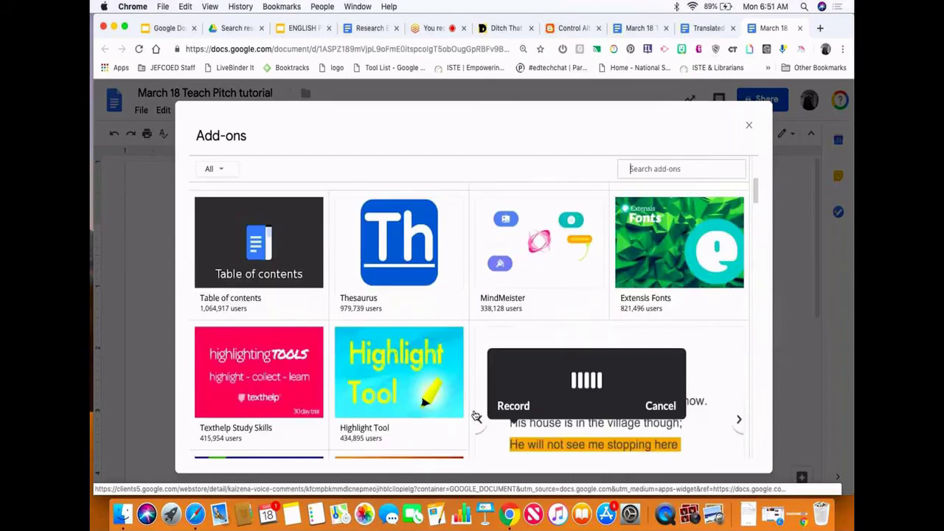
scroll(475, 417, down, 3)
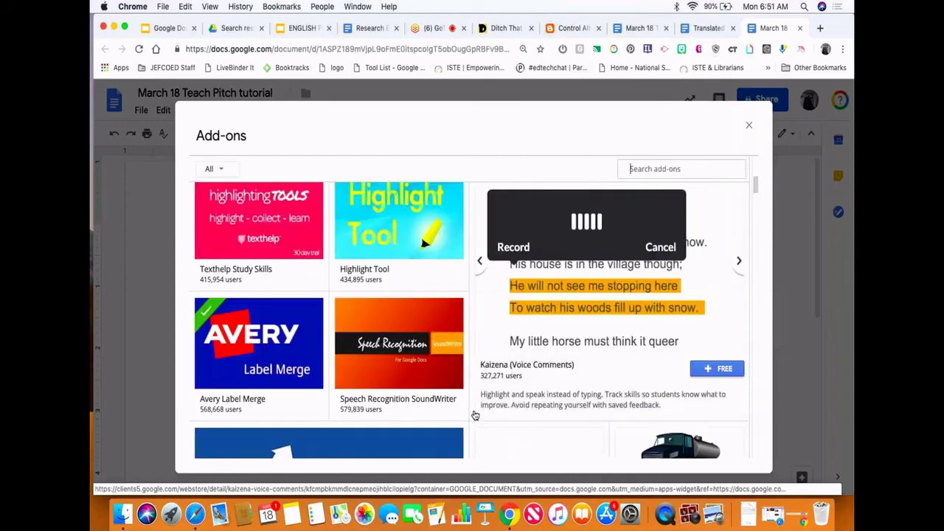
scroll(475, 415, down, 3)
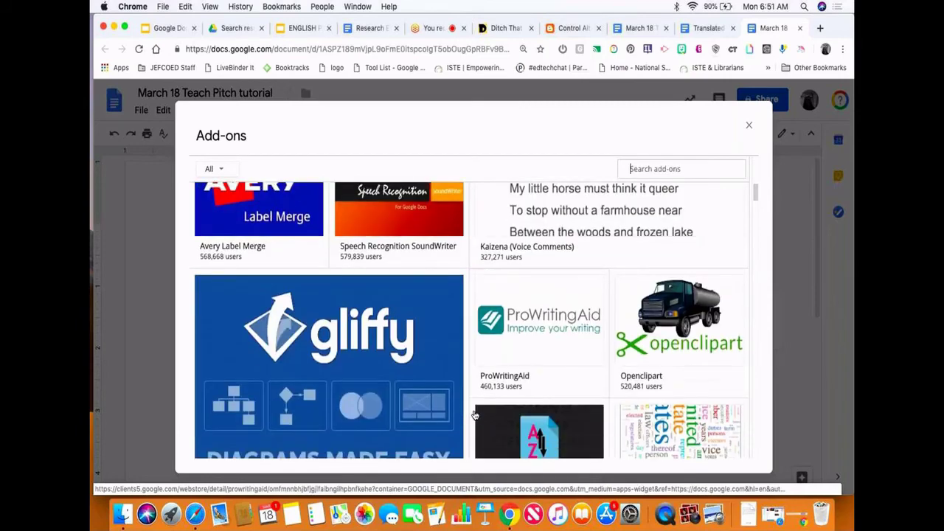
scroll(475, 415, down, 1)
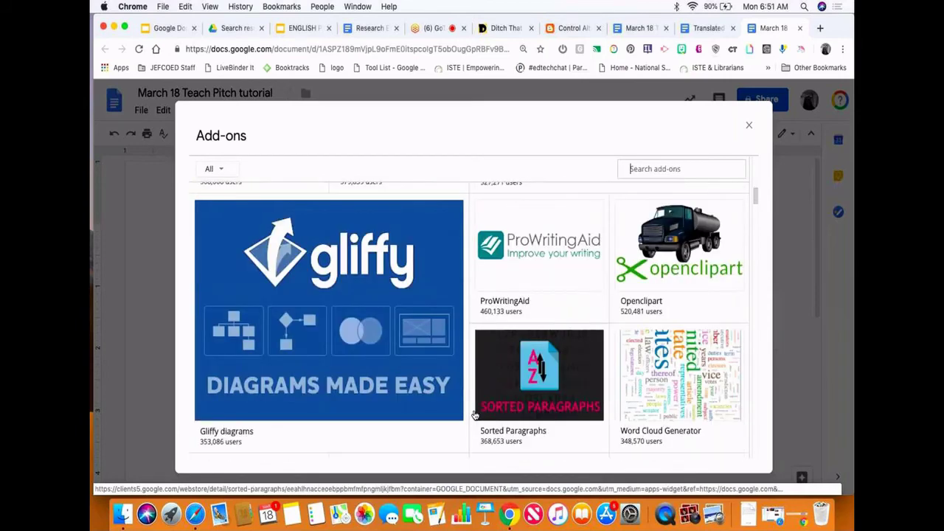
scroll(475, 416, down, 10)
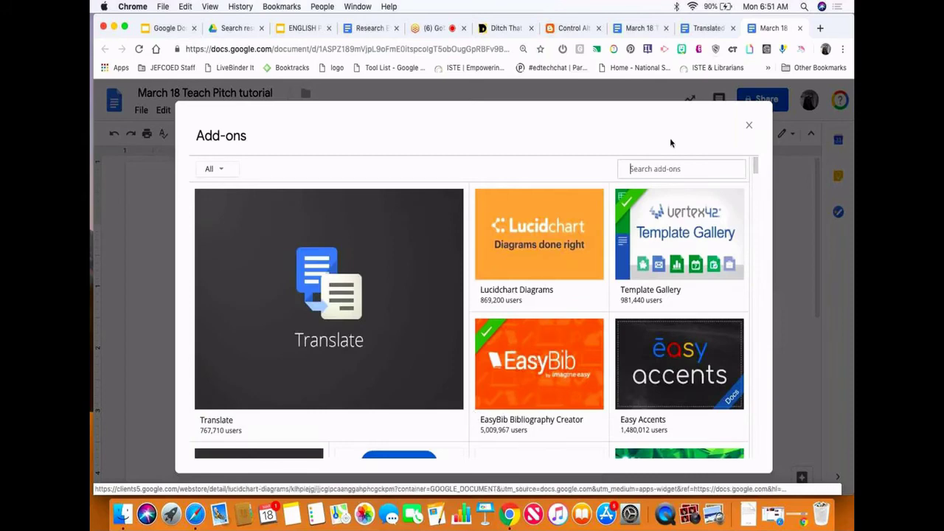
click(748, 125)
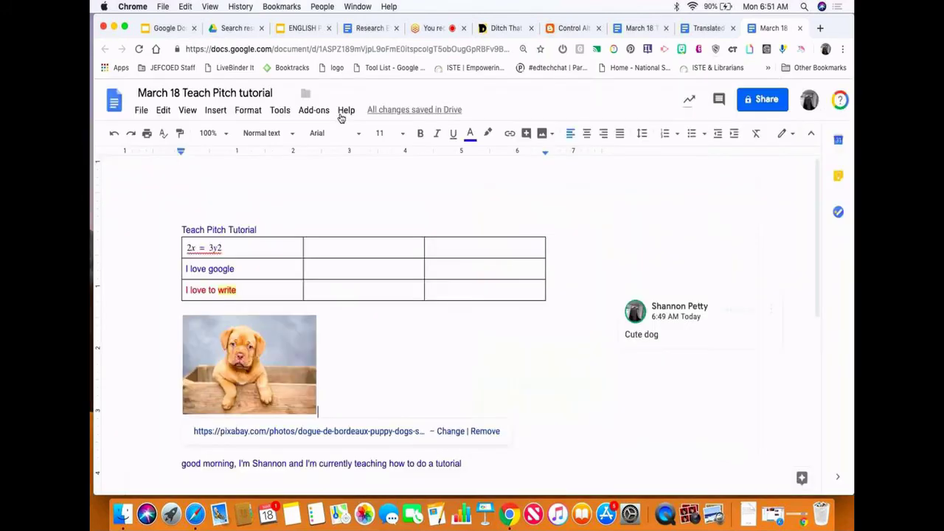
- Open the EasyBib Bibliography Creator's bibliography manager and search its books for "Romeo and Juliet"
click(313, 110)
mouse_move(336, 192)
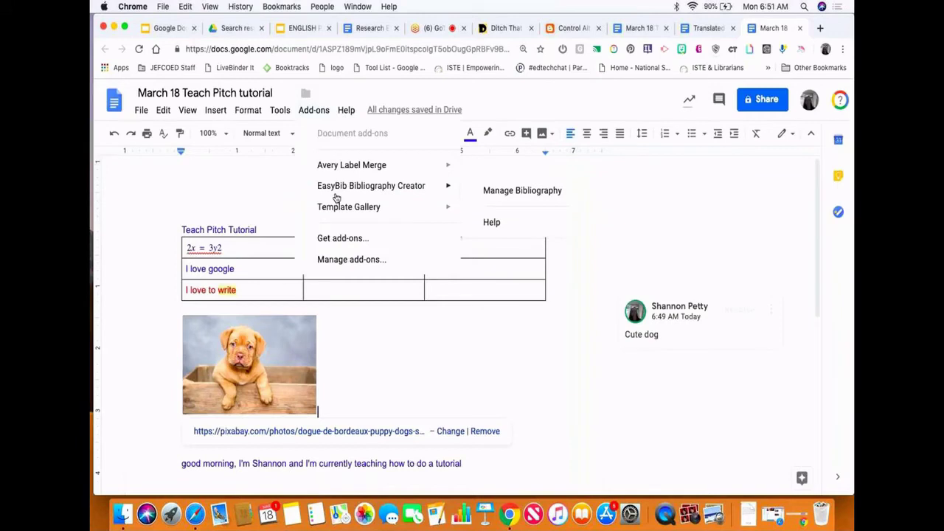
click(483, 192)
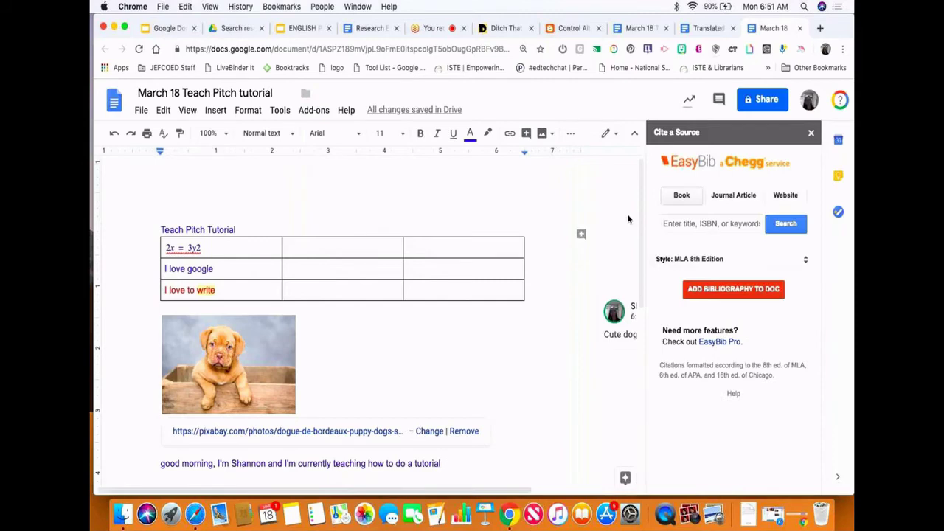
click(694, 225)
text(Romeo and Juliet)
click(788, 225)
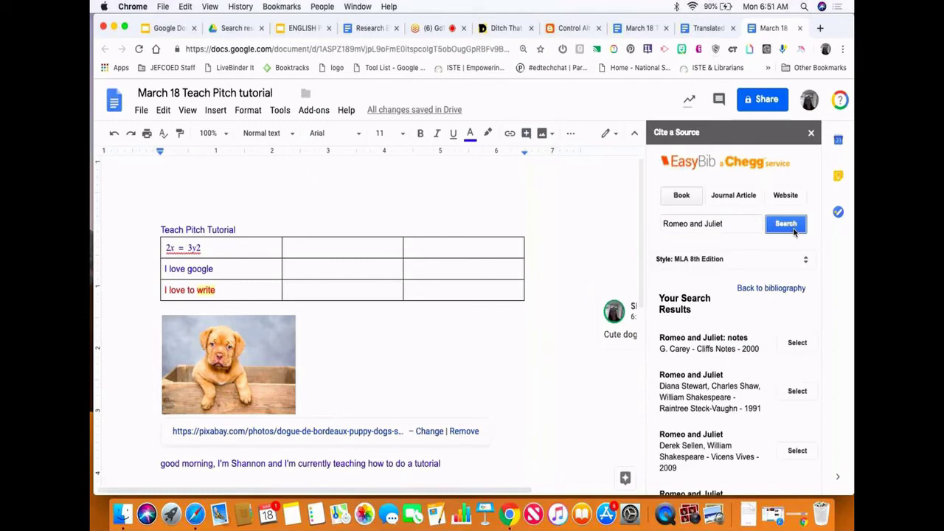
scroll(729, 331, down, 3)
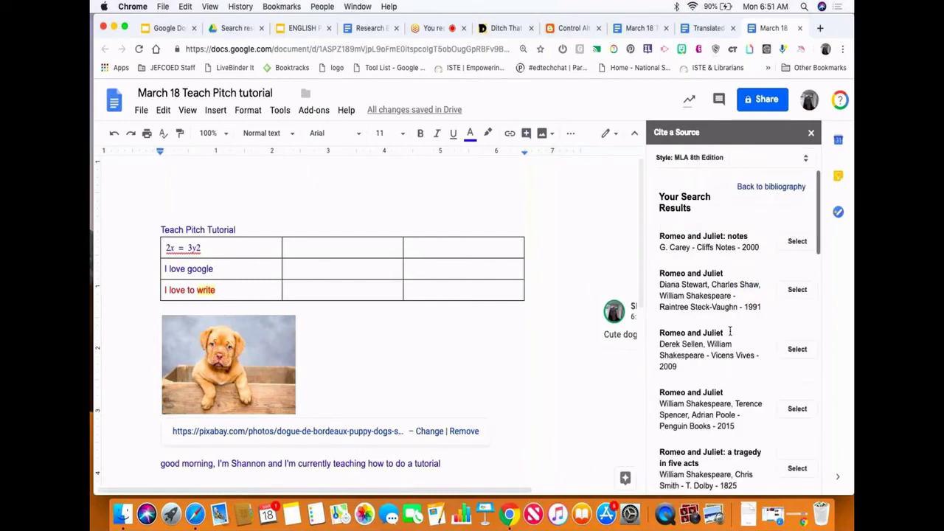
scroll(730, 331, down, 1)
- Start a new empty line below the "good morning" sentence at the end of the document
scroll(448, 459, down, 5)
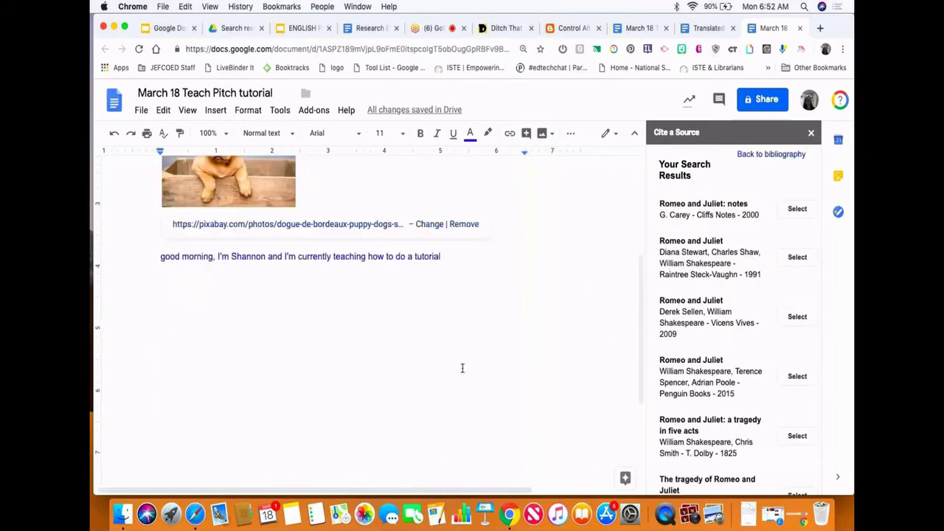
click(462, 368)
key(Return)
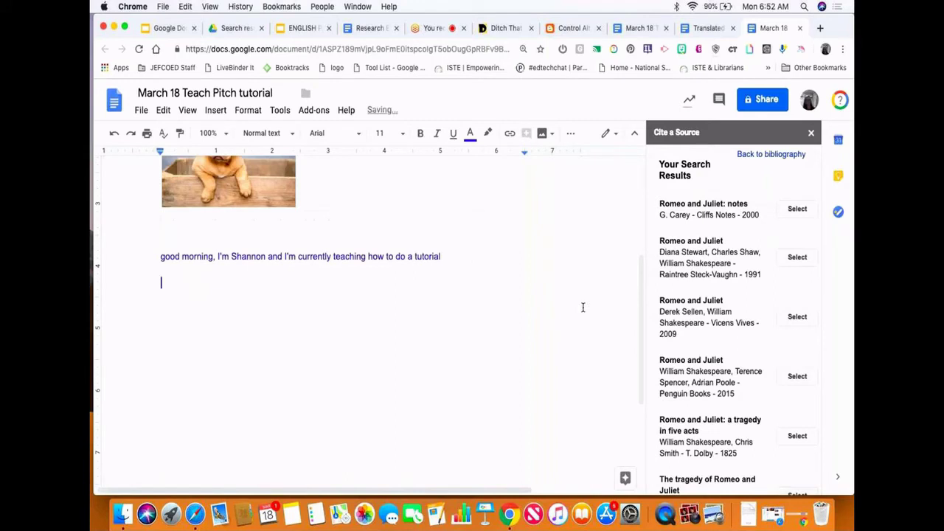
- Select the 2016 Oxford University Press edition of Romeo and Juliet as a source for the EasyBib bibliography
scroll(582, 307, down, 1)
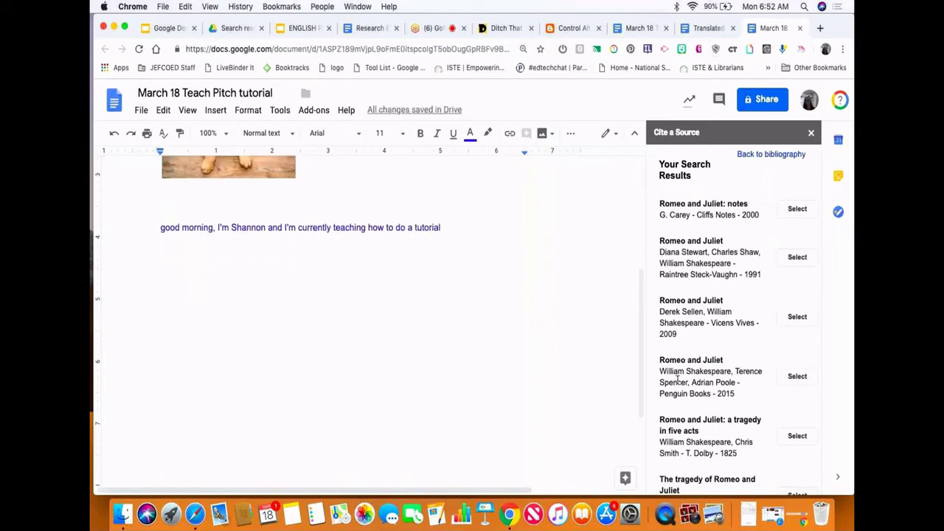
scroll(677, 378, down, 5)
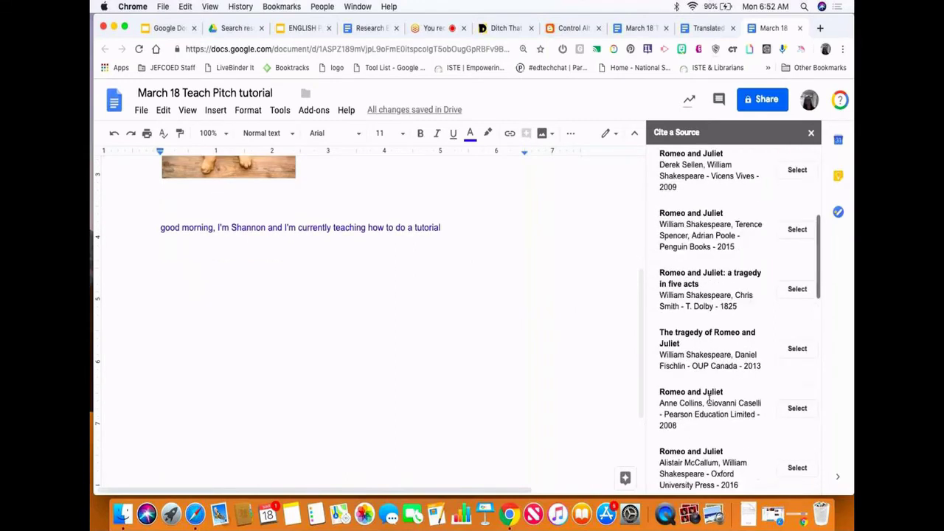
scroll(708, 398, down, 2)
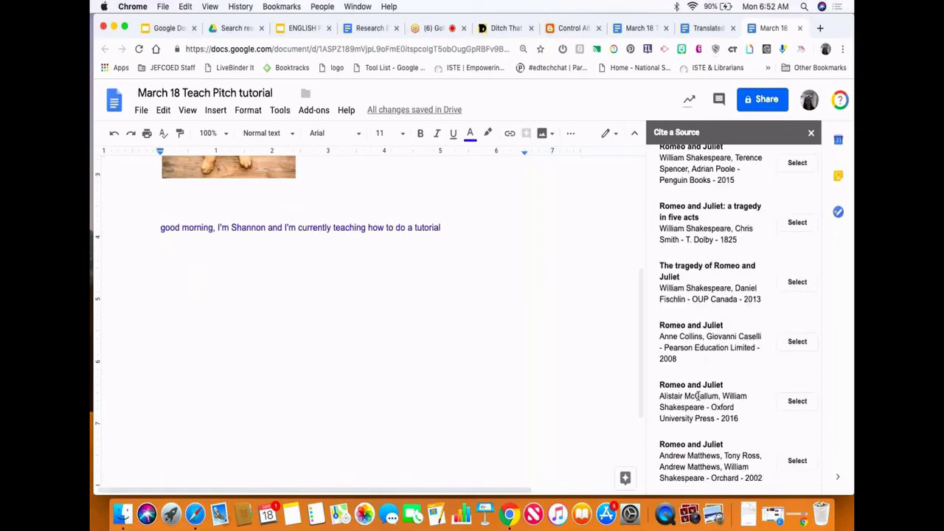
click(797, 402)
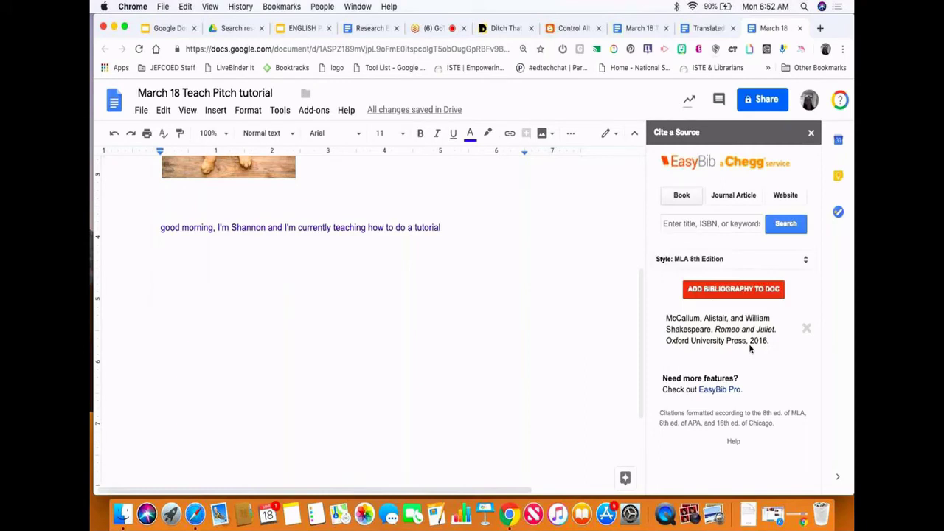
- Insert the EasyBib bibliography into the document below the "good morning" sentence and deselect the inserted text
click(311, 321)
click(714, 289)
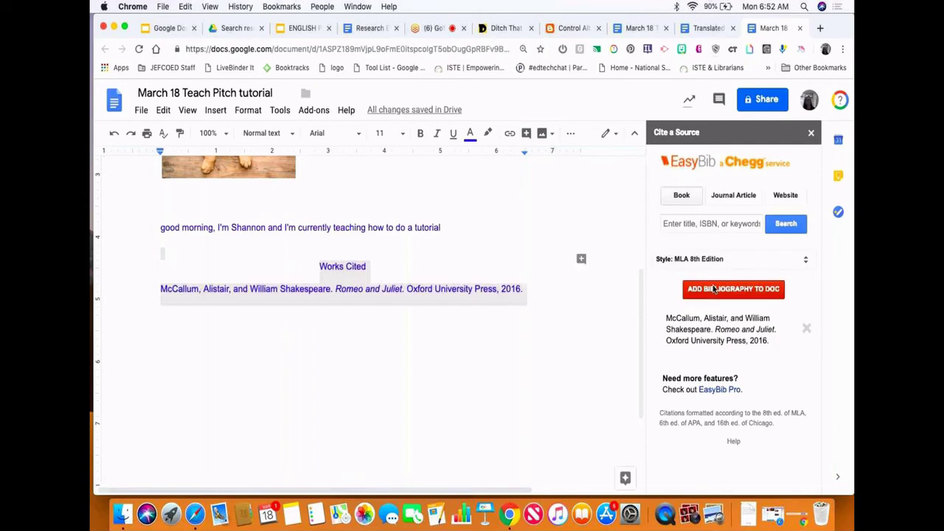
click(385, 266)
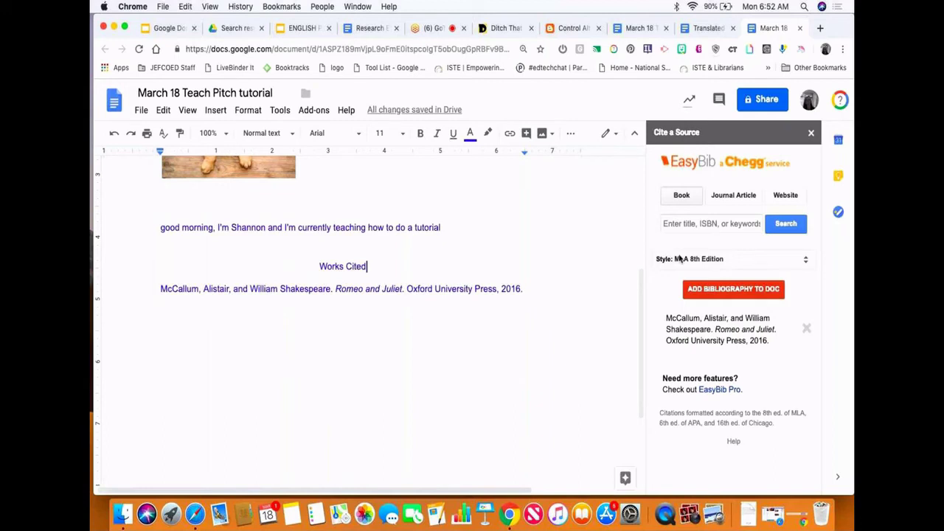
- Search books for "Shakespeare", cite the 2015 Folio Society edition, and update the Works Cited list in the document
click(718, 222)
text(Shakespeare)
key(Return)
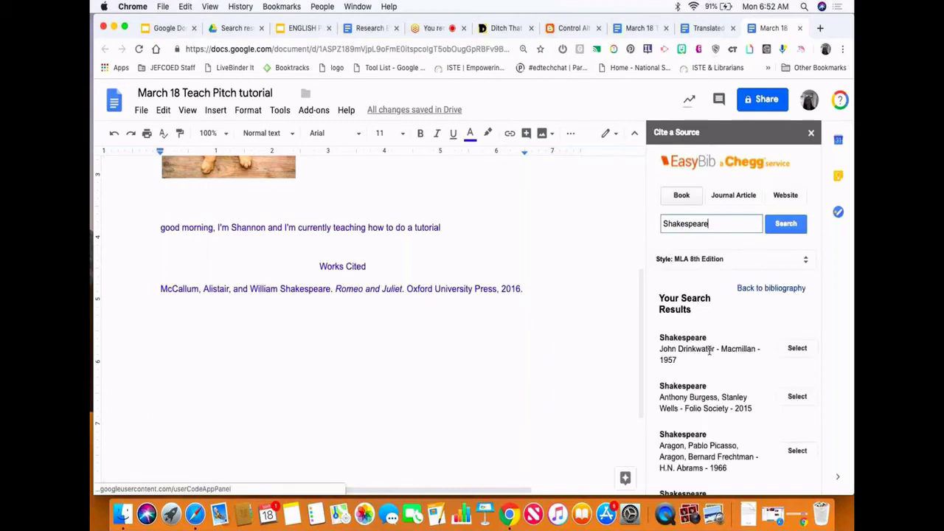
click(799, 396)
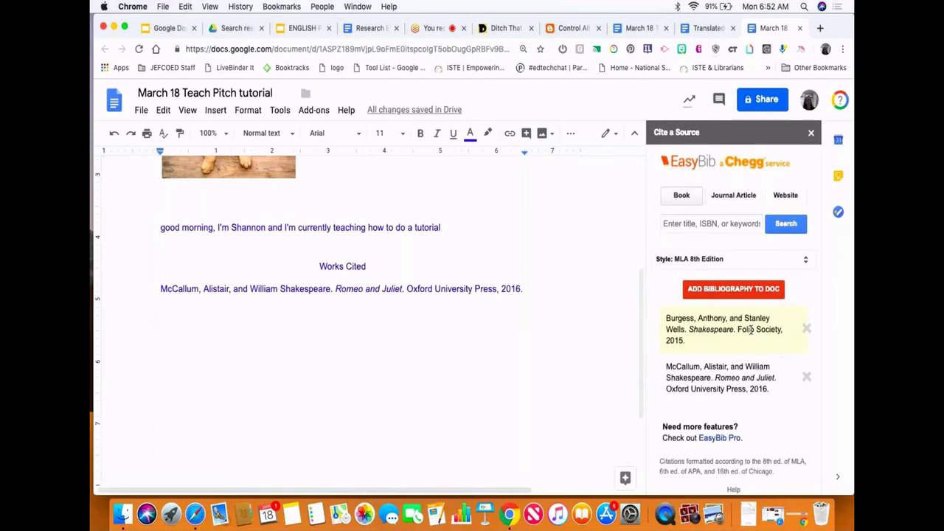
click(732, 295)
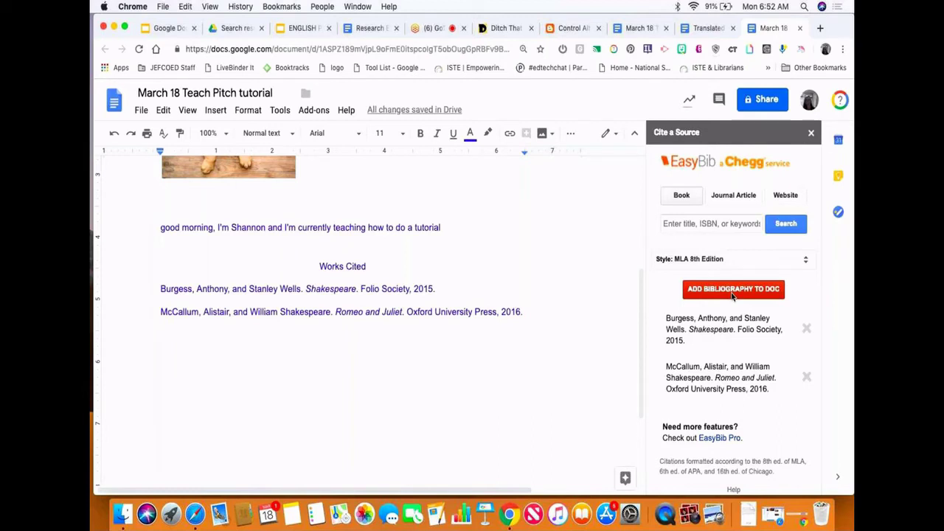
- Show the Journal Article source type and switch the citation search to Website, ready for a URL
click(740, 198)
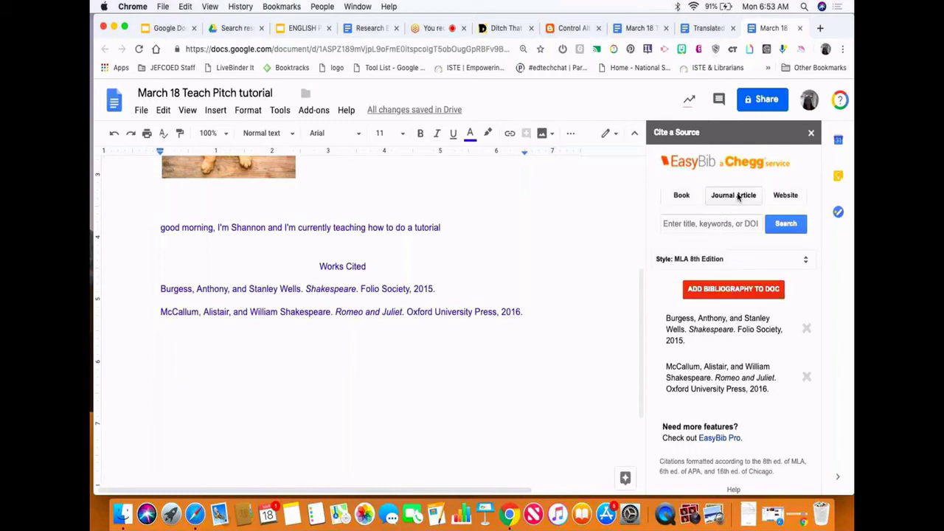
click(786, 199)
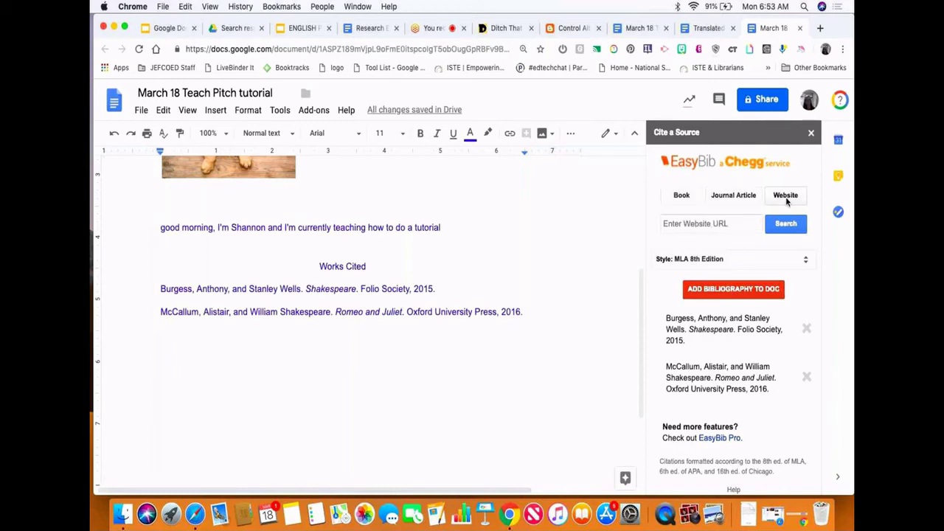
click(734, 225)
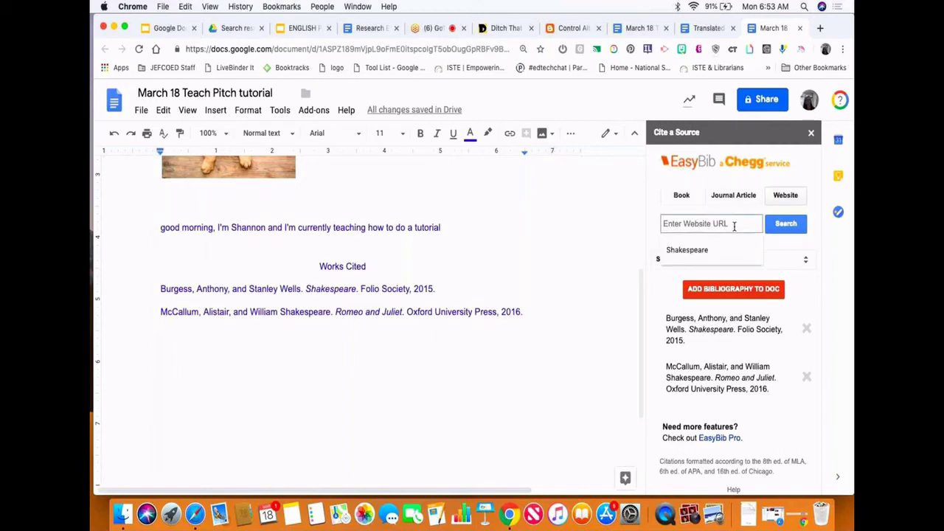
text(no fear shak)
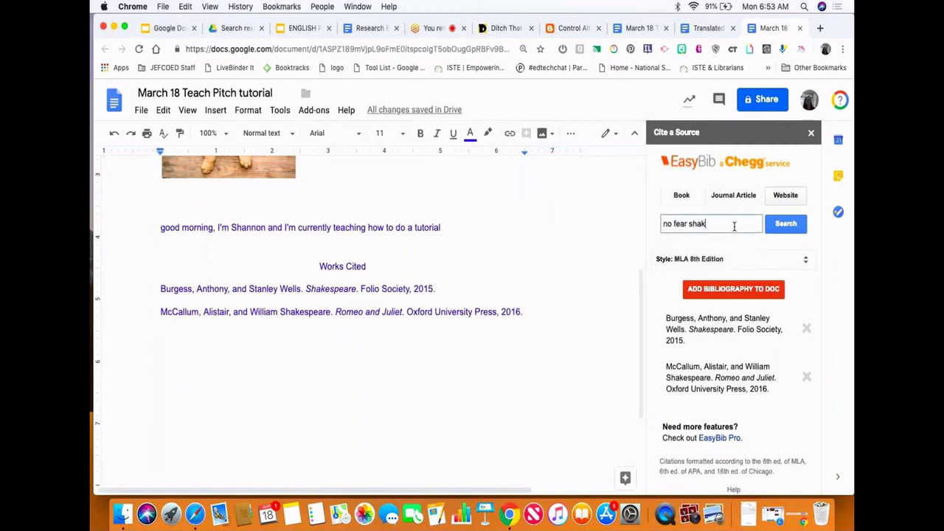
text(espeare)
key(BackSpace)
key(BackSpace)
key(BackSpace)
key(BackSpace)
key(BackSpace)
key(BackSpace)
key(BackSpace)
key(BackSpace)
key(BackSpace)
key(BackSpace)
key(BackSpace)
key(BackSpace)
key(BackSpace)
key(BackSpace)
key(BackSpace)
key(BackSpace)
key(BackSpace)
key(BackSpace)
key(BackSpace)
text(www.ditchthattextbook.com)
key(Return)
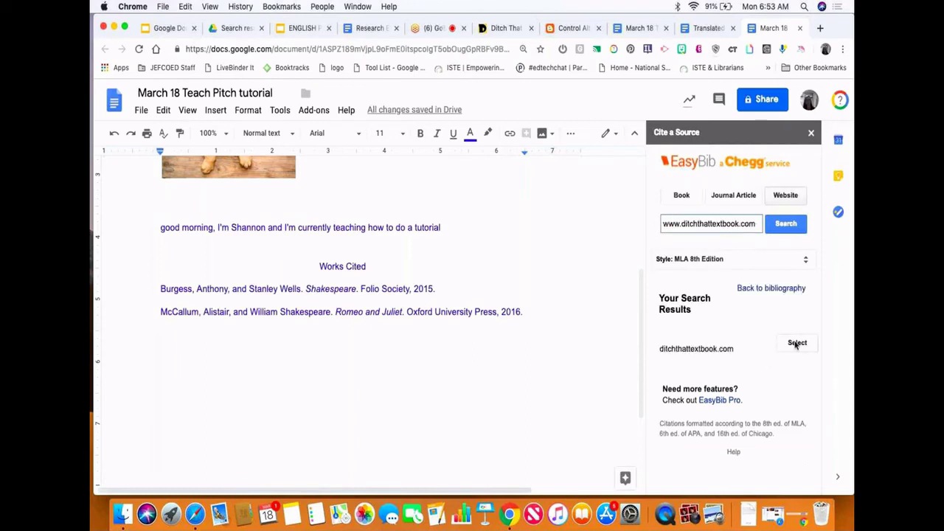
click(797, 344)
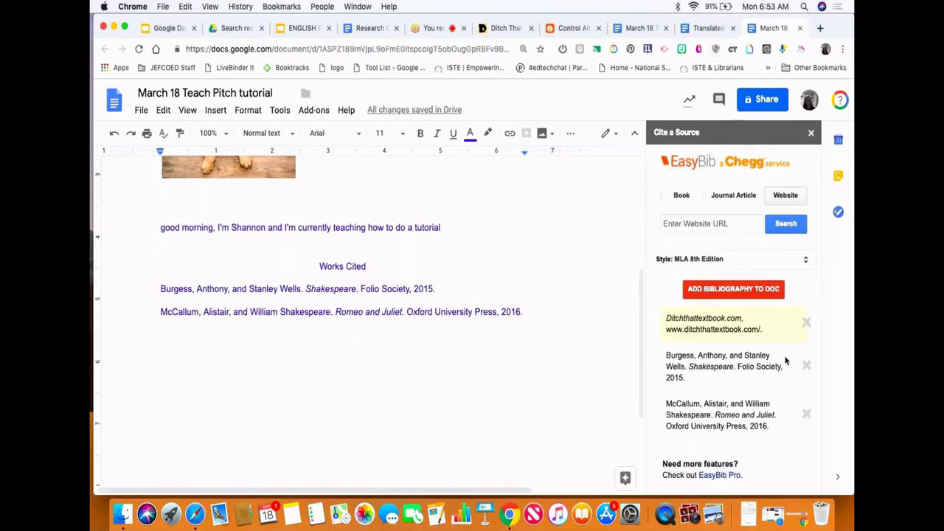
click(735, 291)
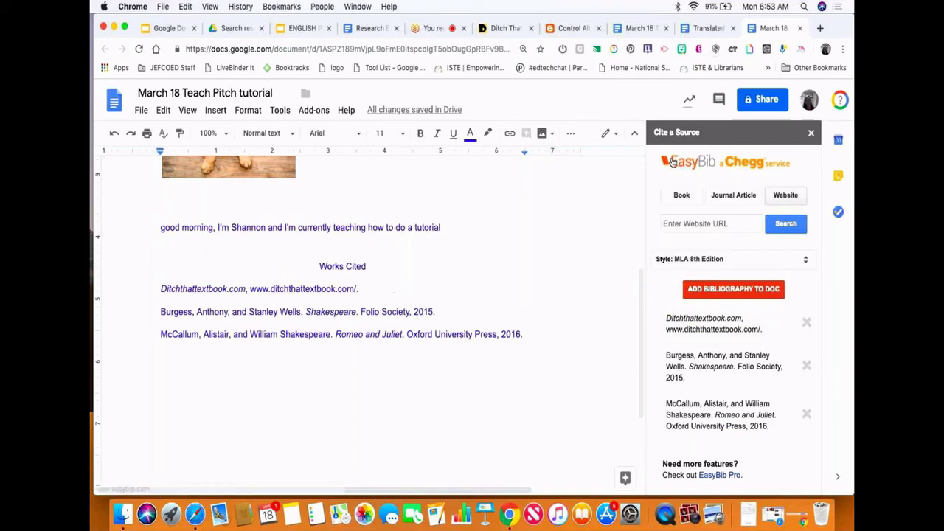
click(810, 134)
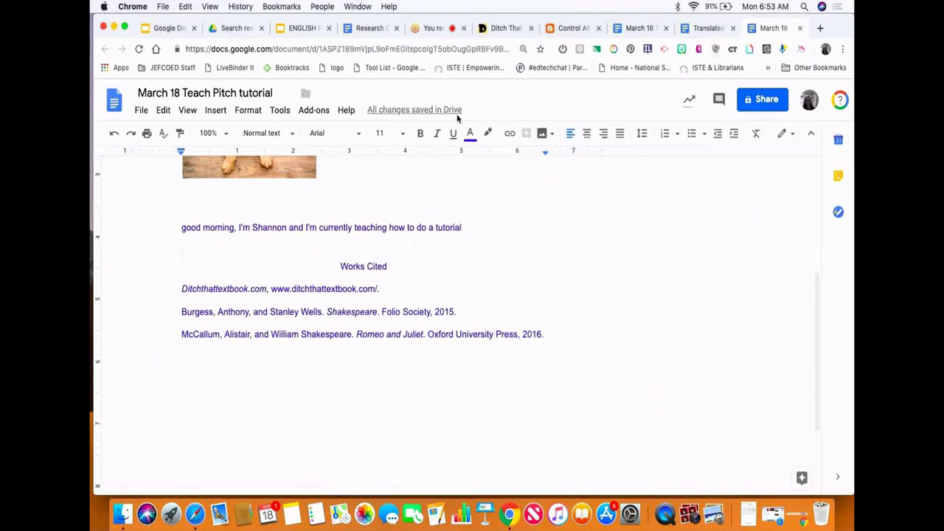
- Reopen the gallery of available add-ons, look at the Kaizena (Voice Comments) description, and close the gallery
click(315, 115)
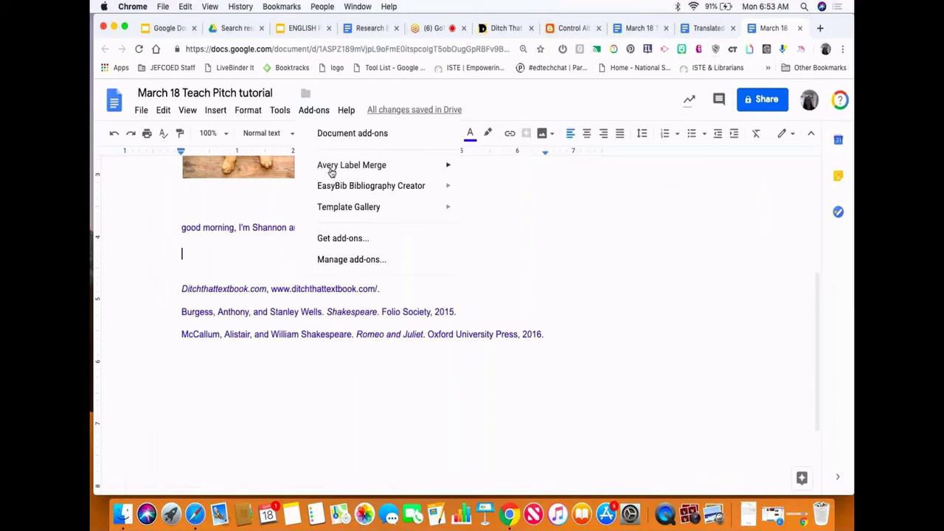
click(345, 238)
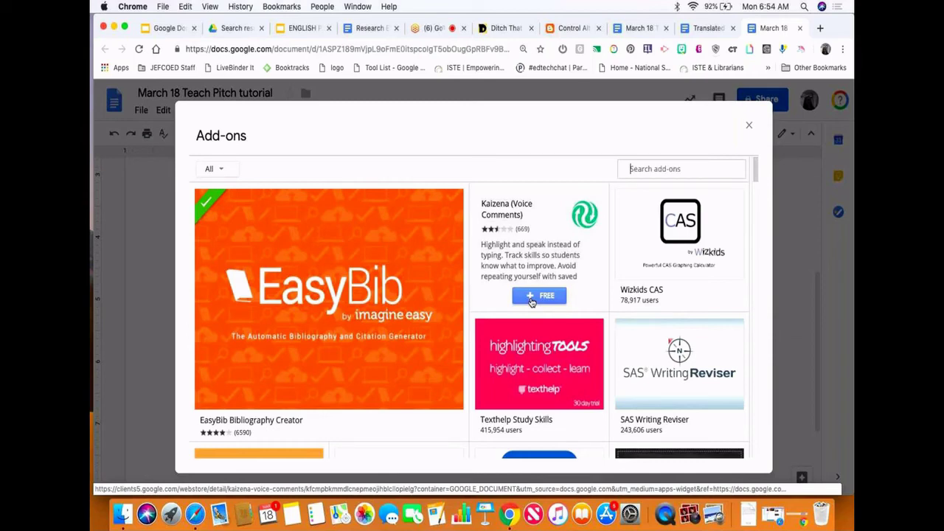
scroll(537, 265, down, 1)
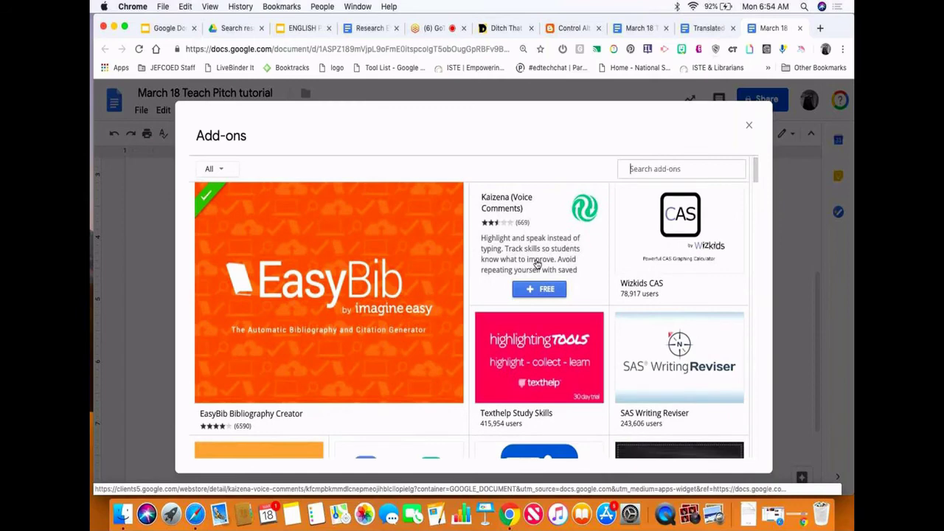
scroll(537, 265, up, 1)
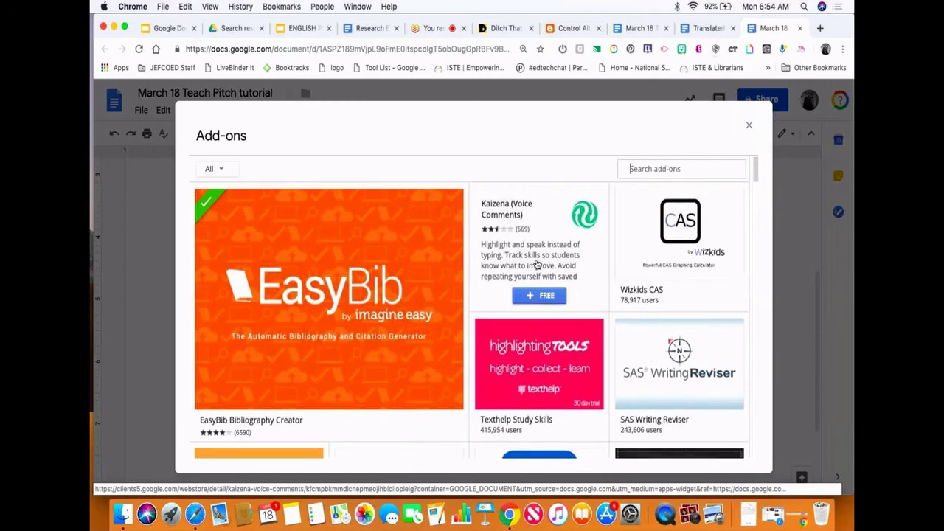
click(749, 127)
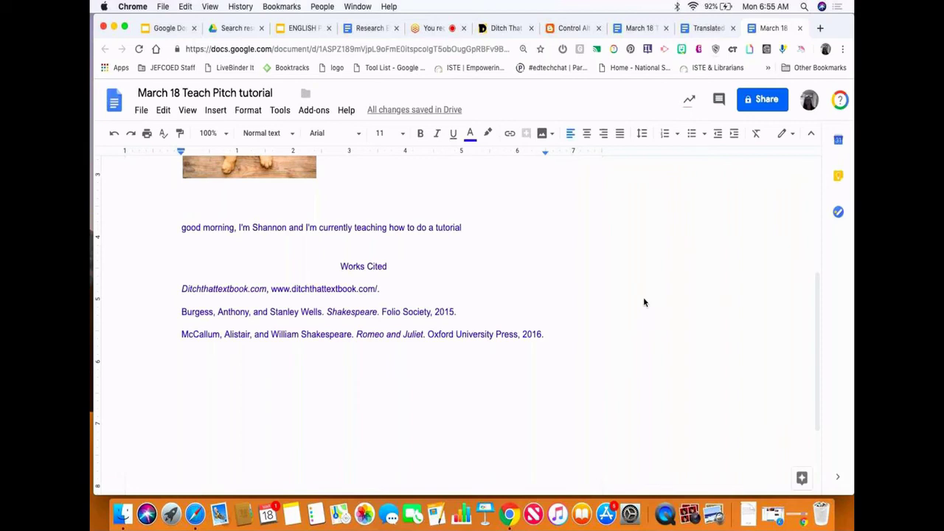
- Switch to the open Ditch That Textbook website, dismiss the free e-book offer, and look through the recent blog posts
click(502, 30)
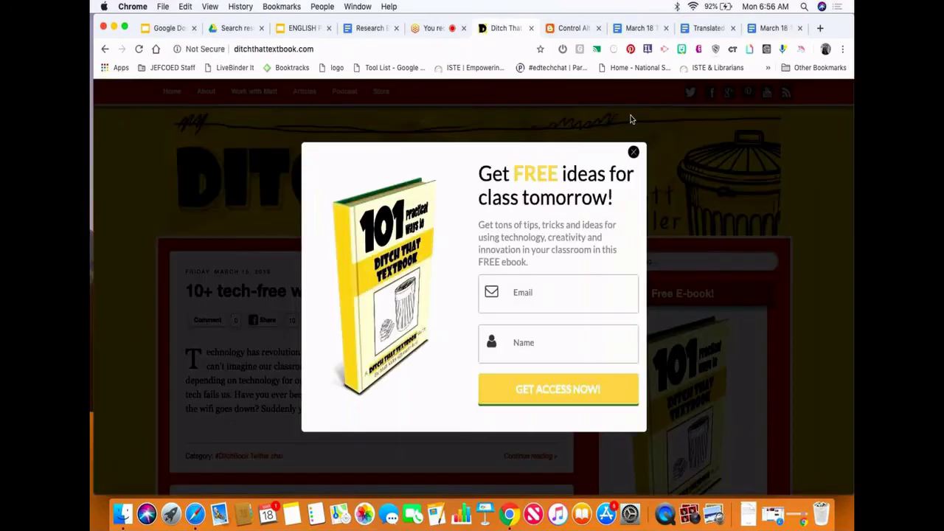
click(633, 153)
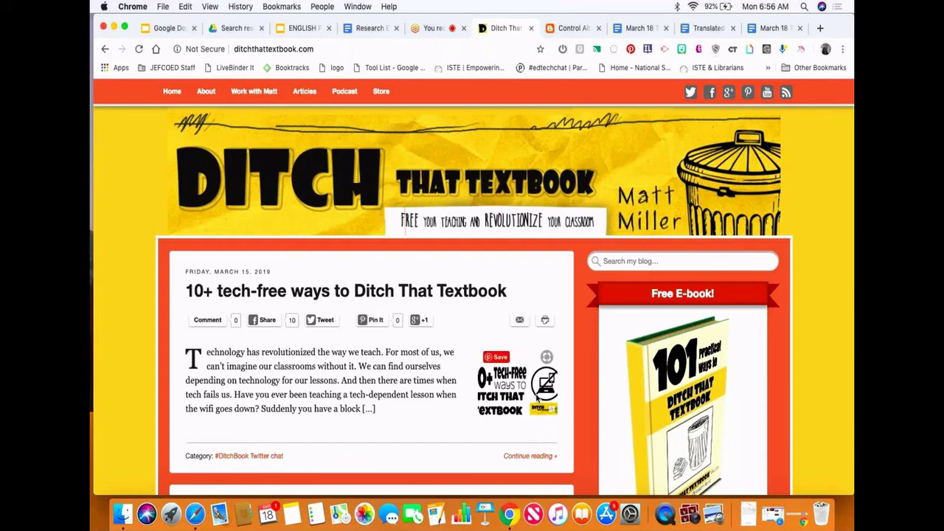
scroll(617, 339, down, 3)
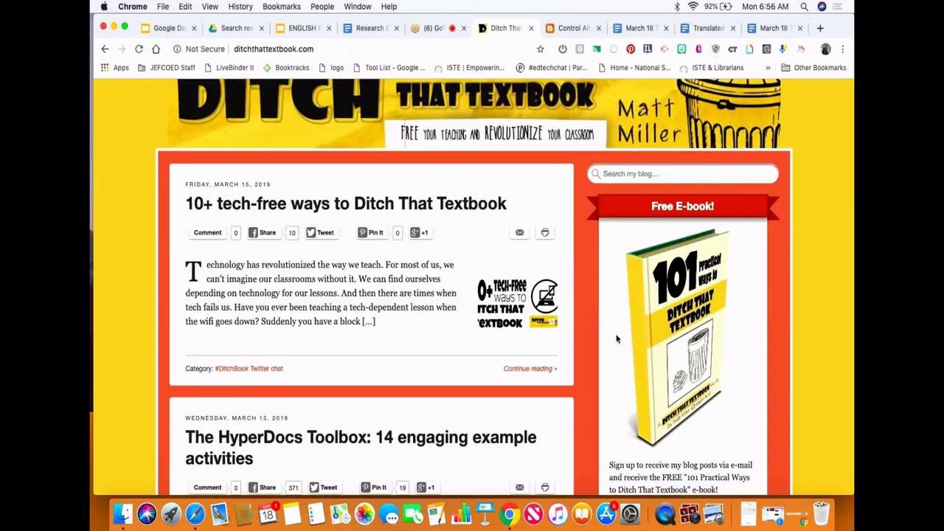
scroll(617, 340, down, 1)
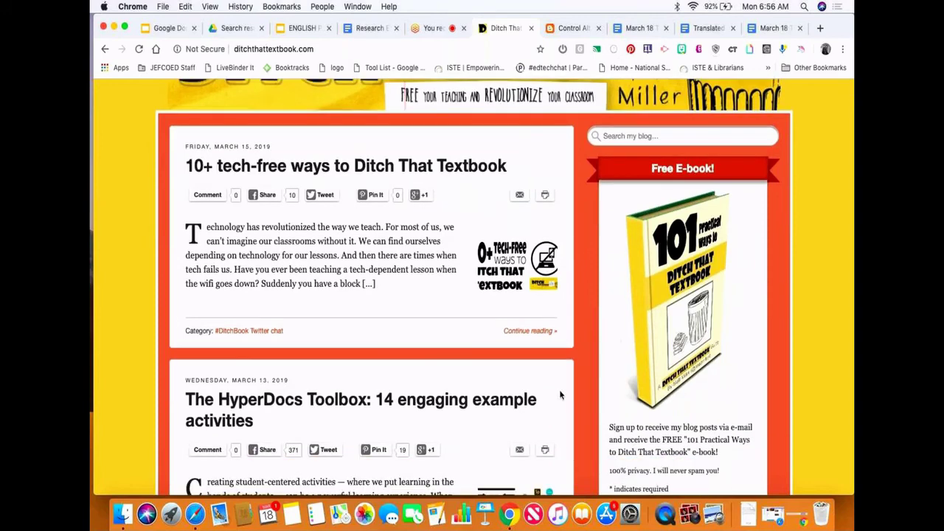
scroll(561, 396, down, 3)
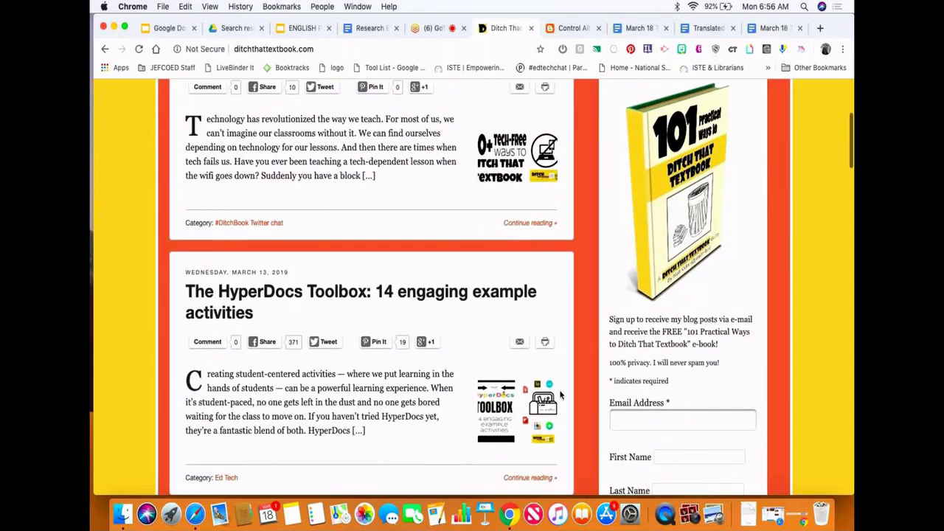
scroll(576, 400, down, 2)
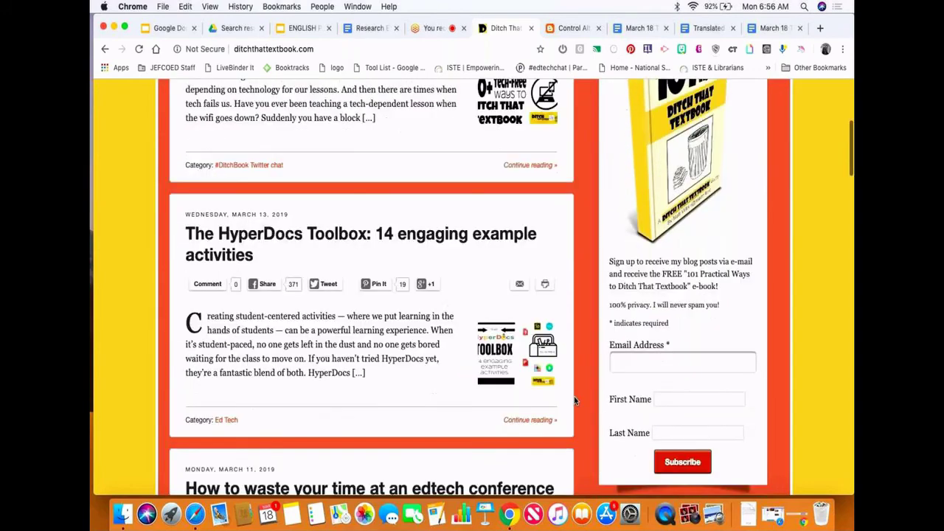
scroll(575, 401, down, 6)
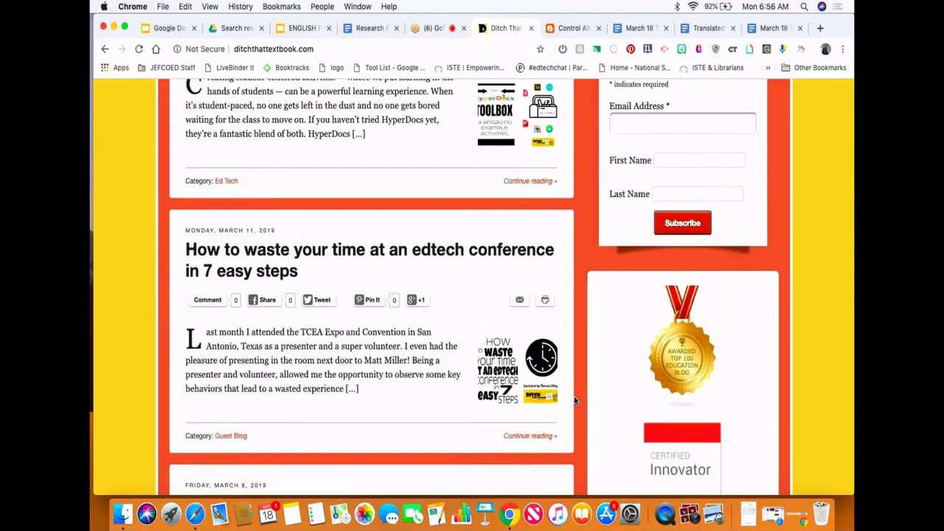
- Look through the older Ditch That Textbook blog posts down to the end of the page, and return to the site header
scroll(576, 401, down, 7)
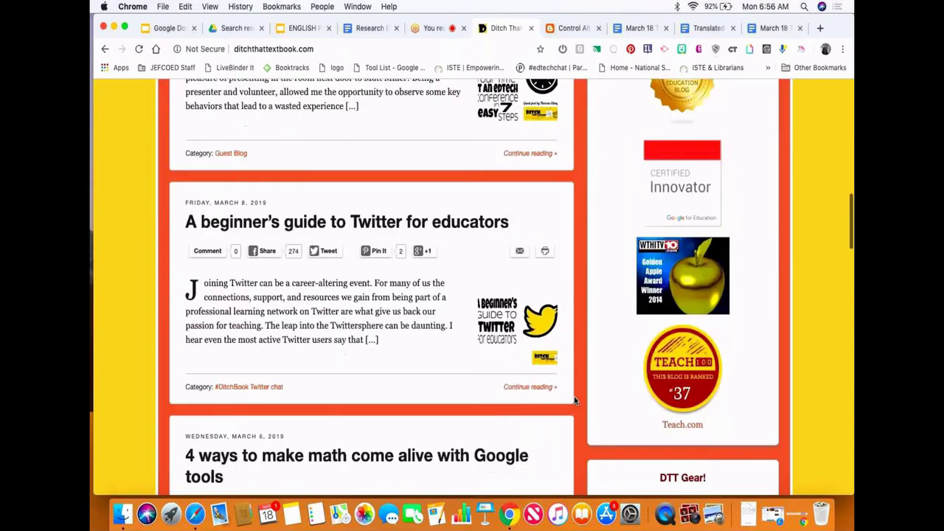
scroll(576, 400, down, 6)
scroll(576, 400, down, 3)
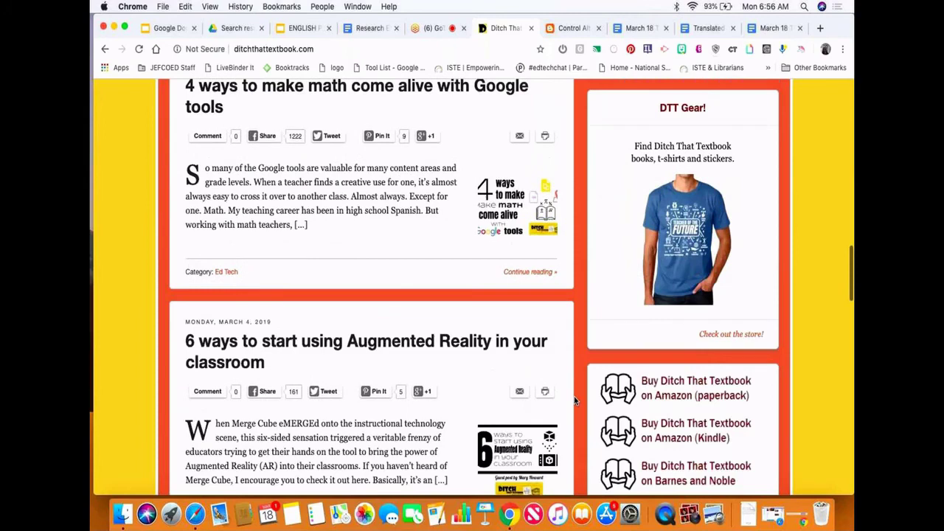
scroll(575, 400, up, 2)
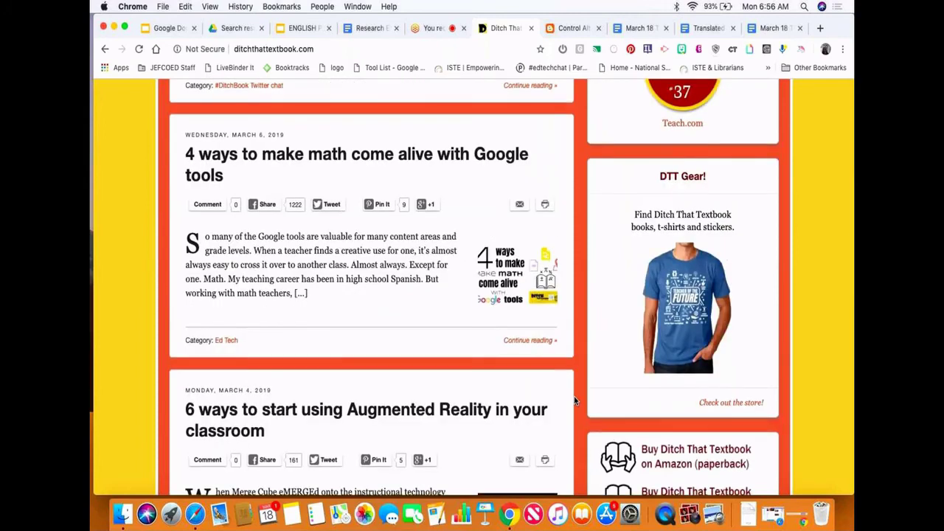
scroll(576, 400, down, 7)
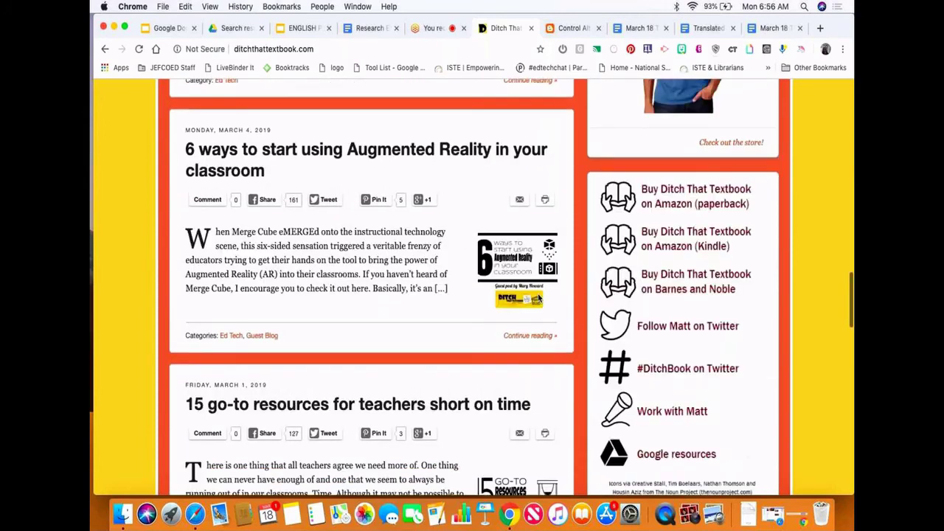
scroll(538, 298, down, 6)
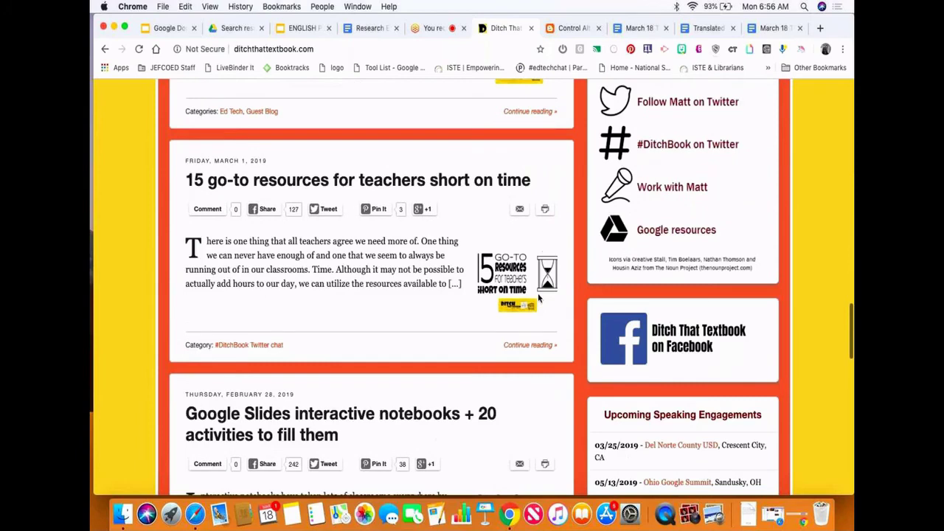
scroll(539, 298, down, 6)
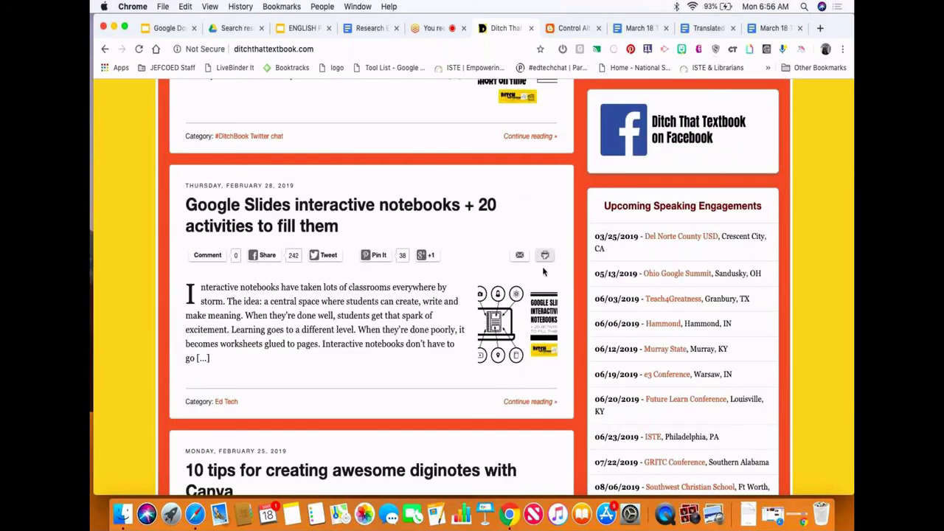
scroll(545, 288, down, 15)
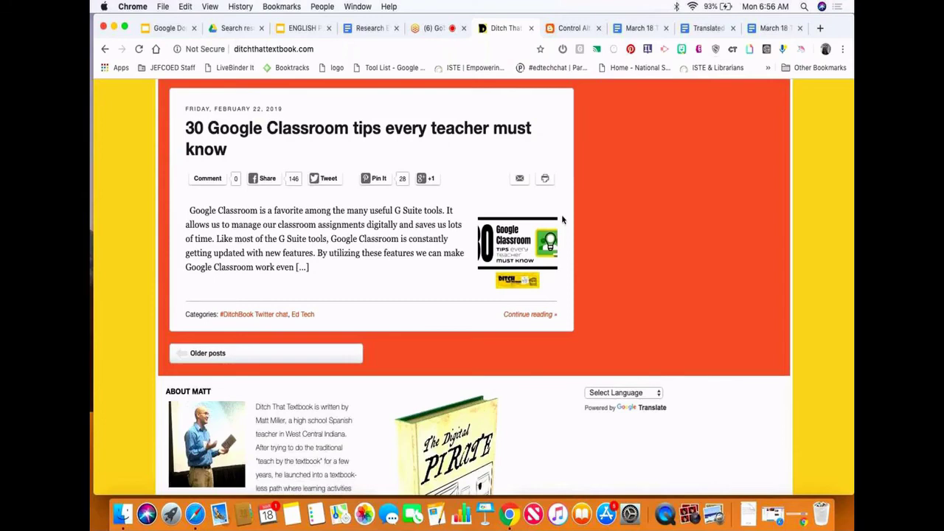
scroll(562, 220, up, 15)
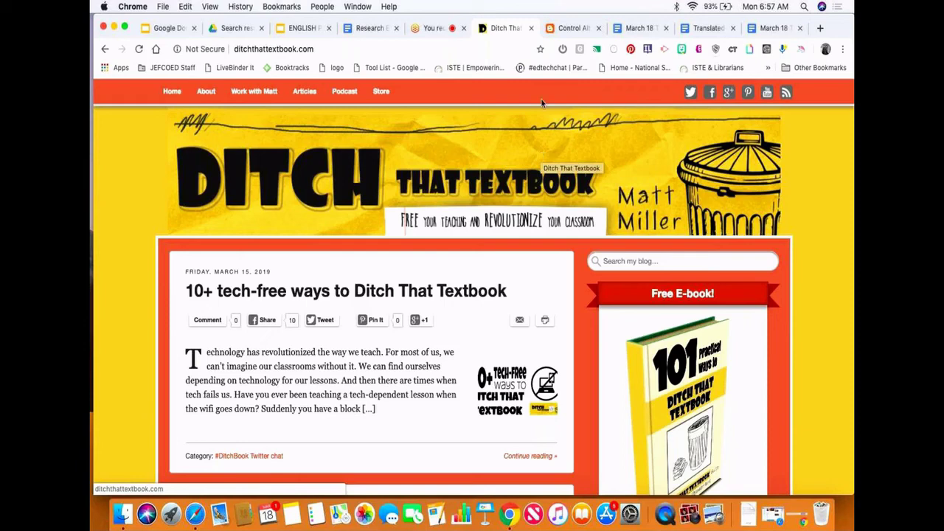
- Switch to the open Control Alt Achieve blog, look through its recent posts and list of topic labels, and return to the page header
click(567, 28)
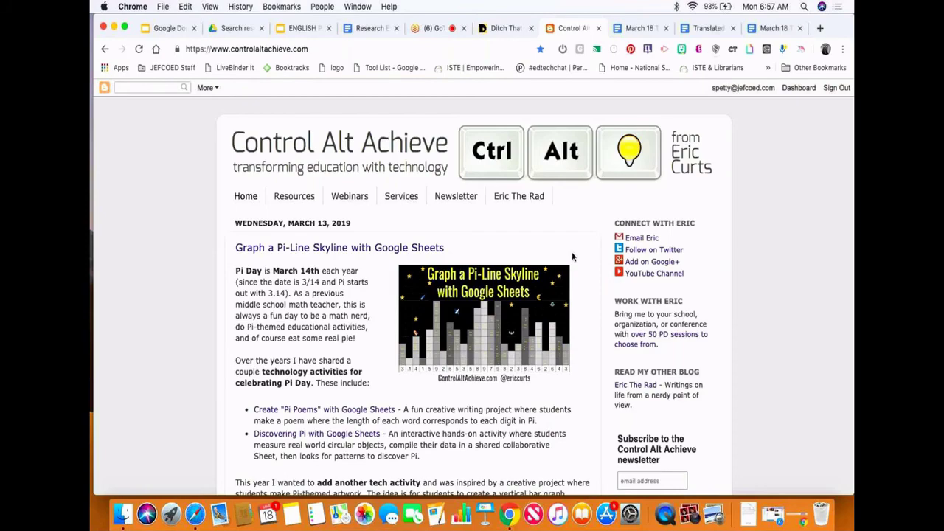
scroll(571, 256, down, 2)
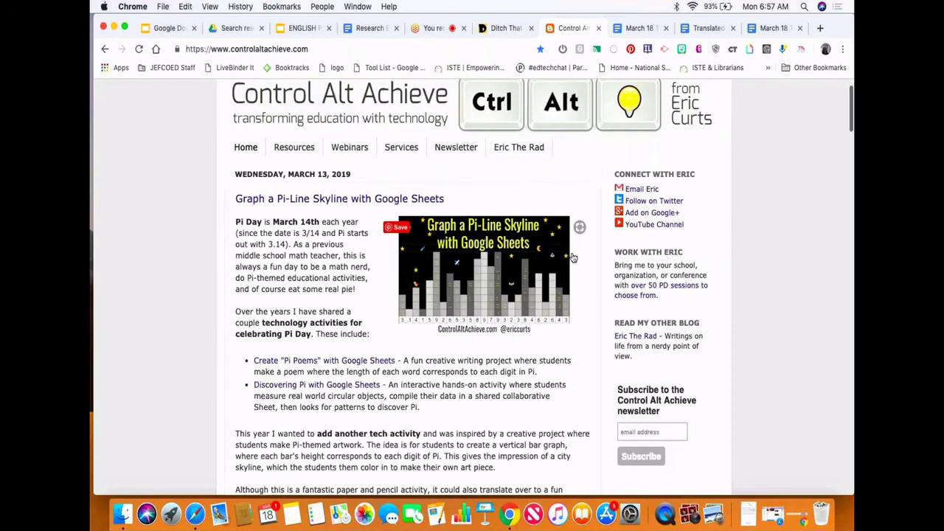
scroll(572, 257, down, 10)
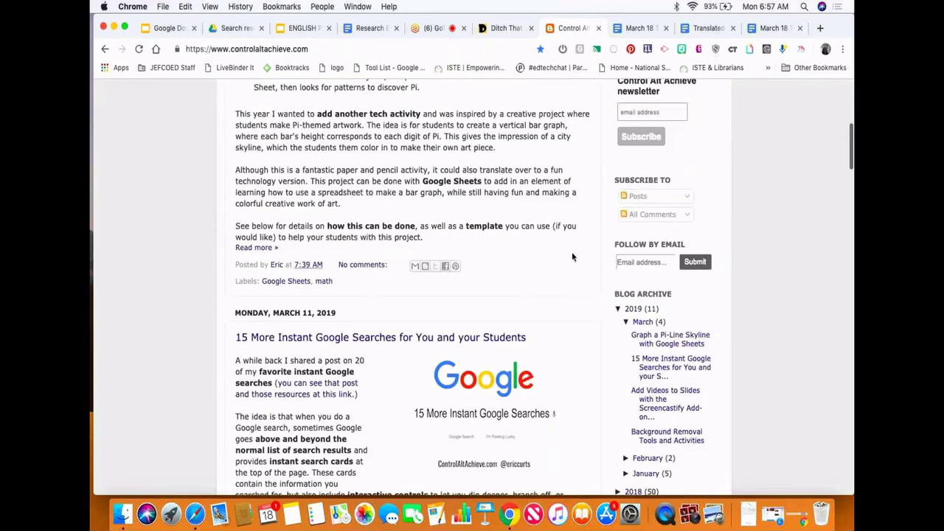
scroll(571, 256, down, 12)
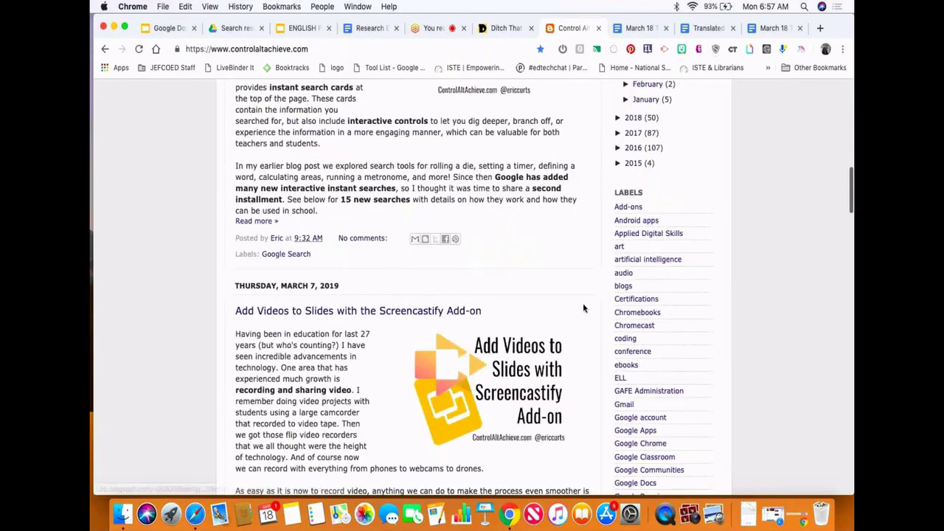
scroll(583, 308, down, 1)
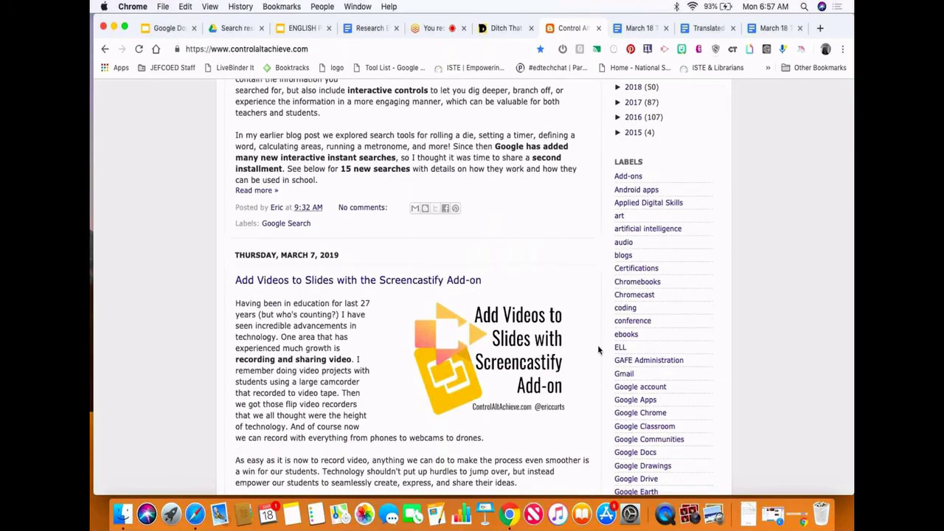
scroll(598, 350, down, 11)
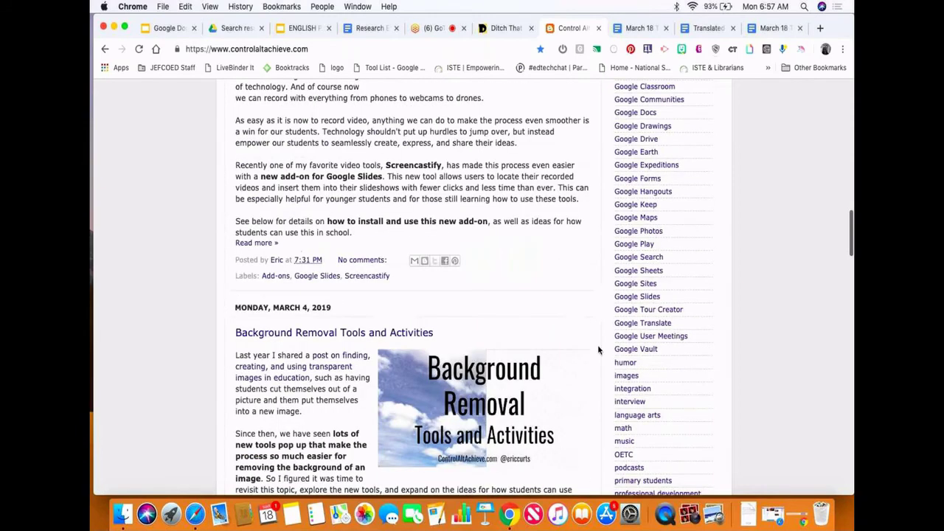
scroll(598, 350, up, 3)
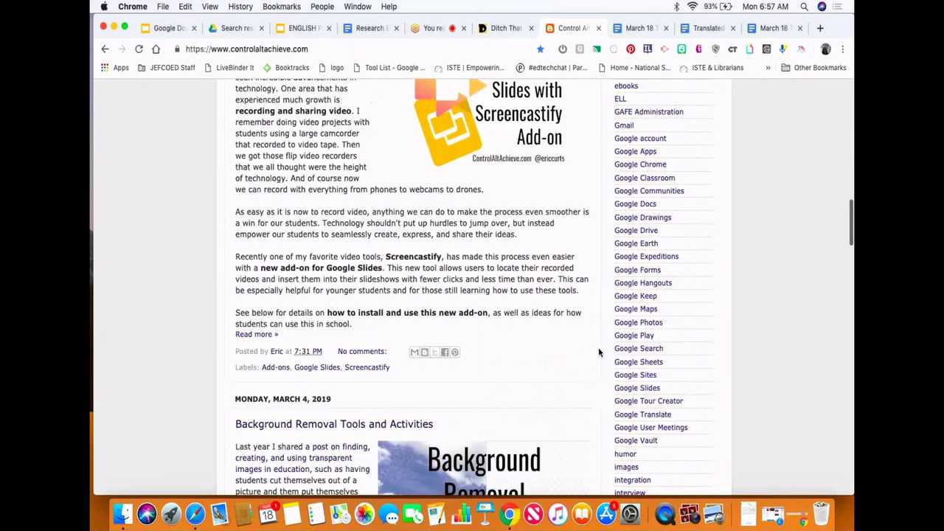
scroll(598, 350, up, 20)
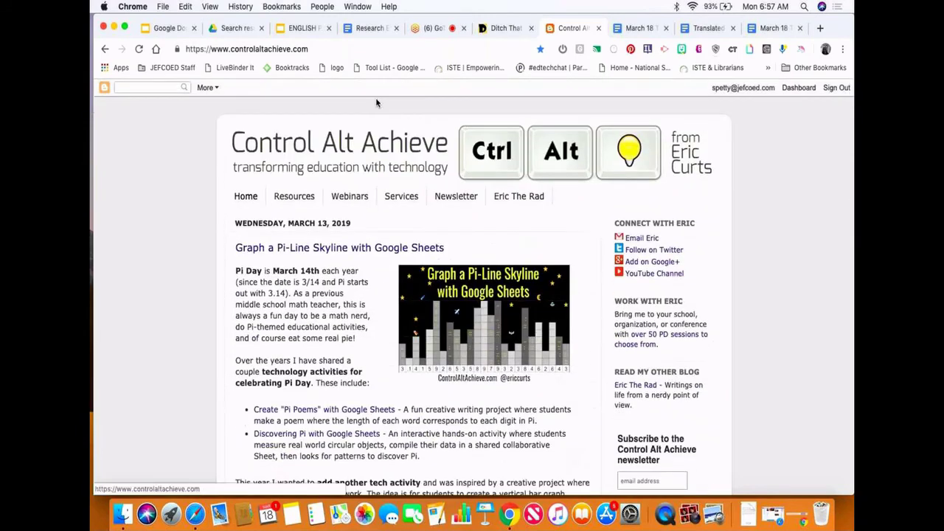
- Return to the Google Docs TeachPitch presentation and show the closing Questions? slide
click(179, 30)
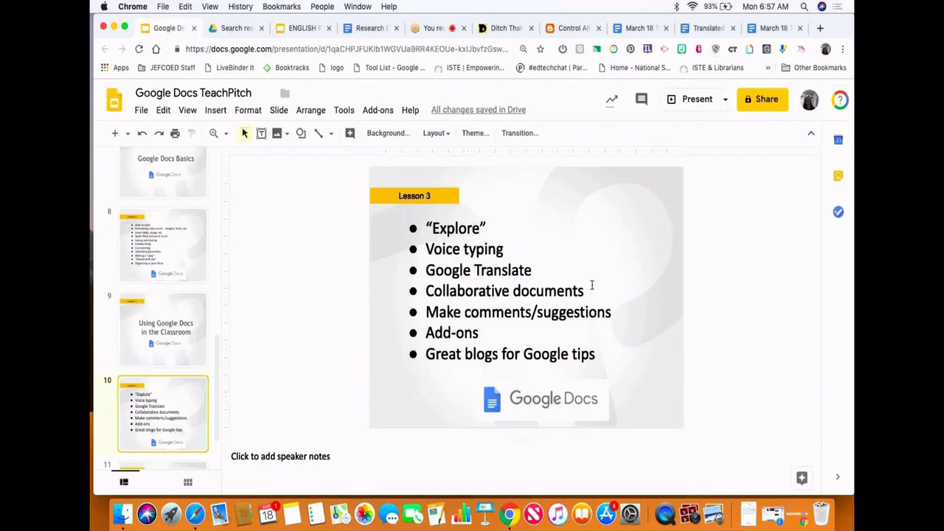
key(Down)
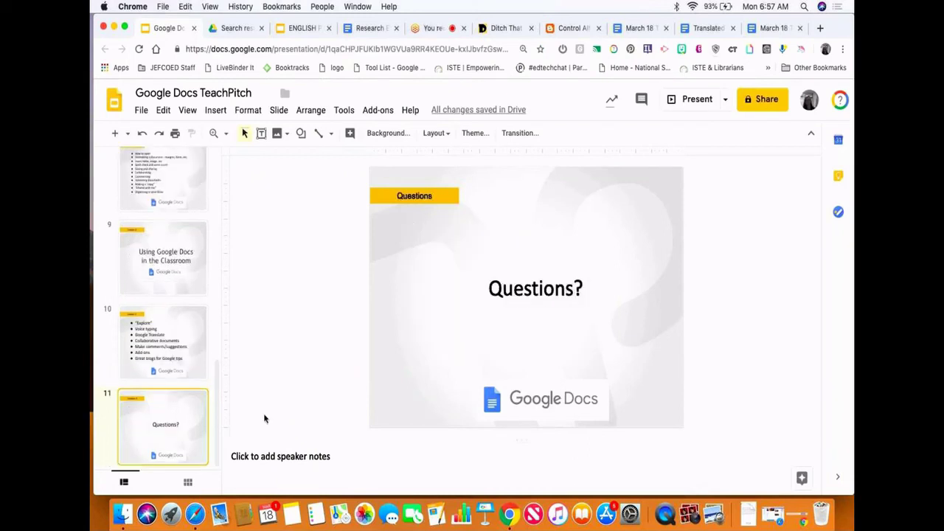
- Switch to the GoToMeeting session, read through the questions and survey links in the chat, and mute the microphone
click(430, 29)
click(831, 288)
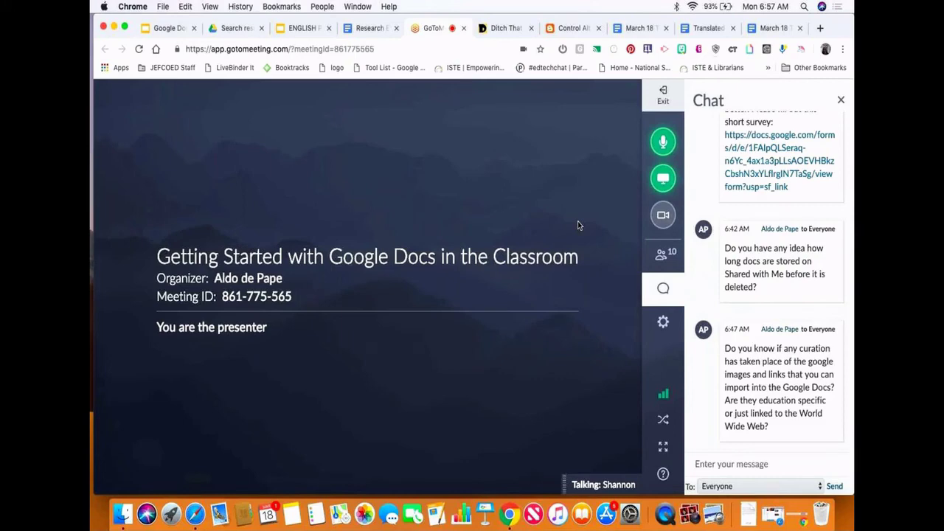
scroll(742, 250, up, 5)
scroll(741, 249, down, 2)
scroll(741, 250, up, 10)
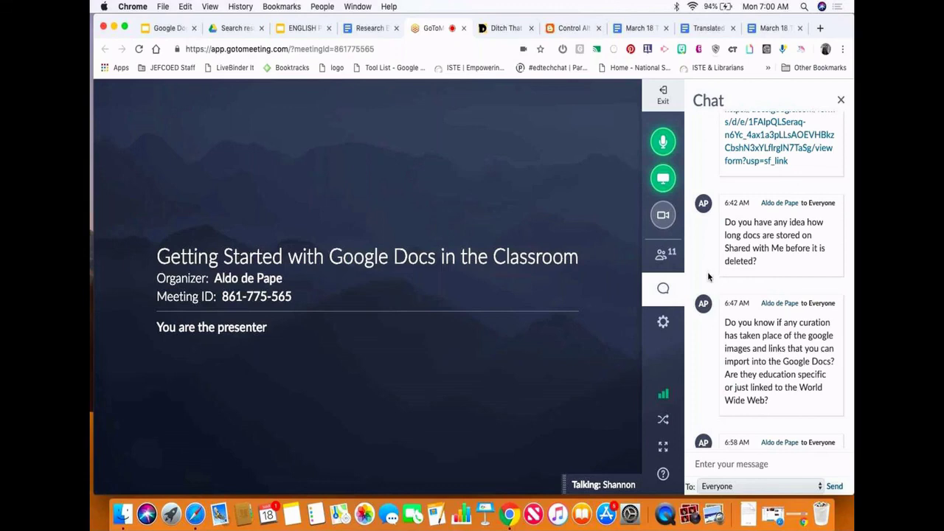
scroll(708, 271, down, 2)
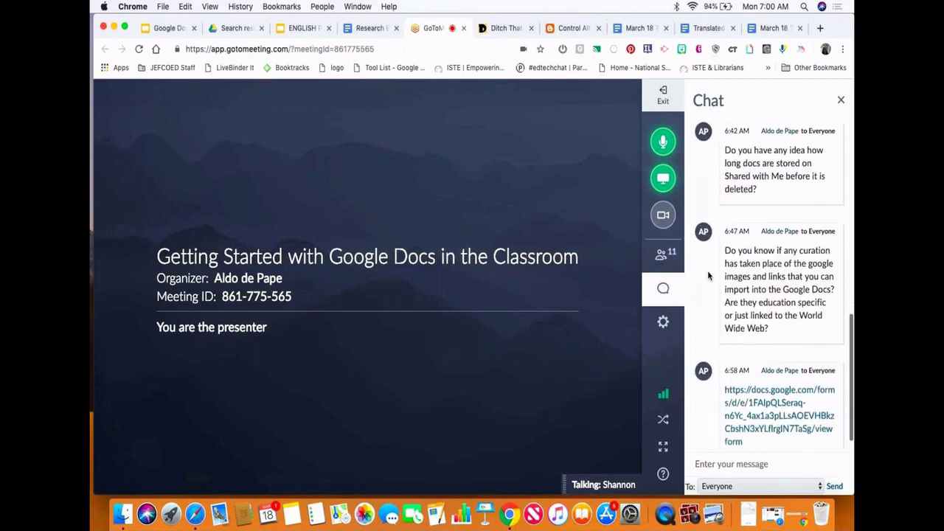
scroll(708, 271, down, 1)
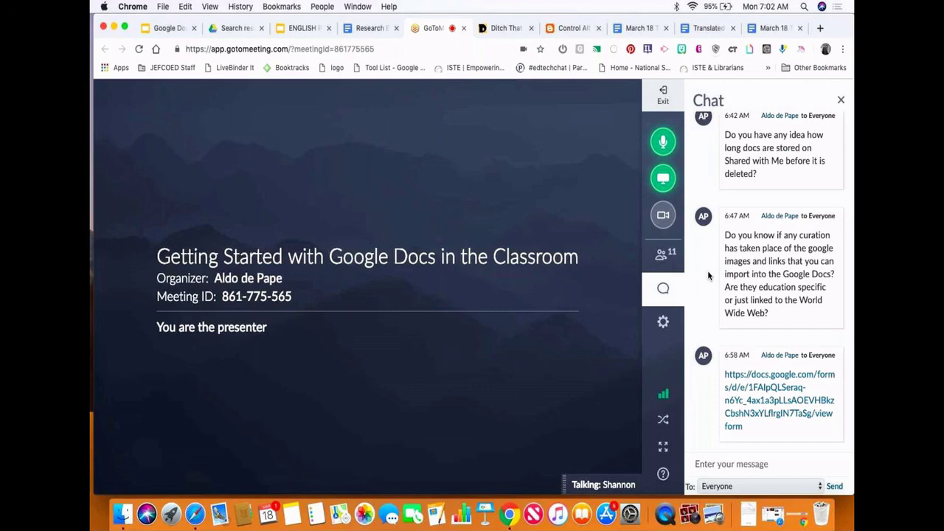
click(662, 142)
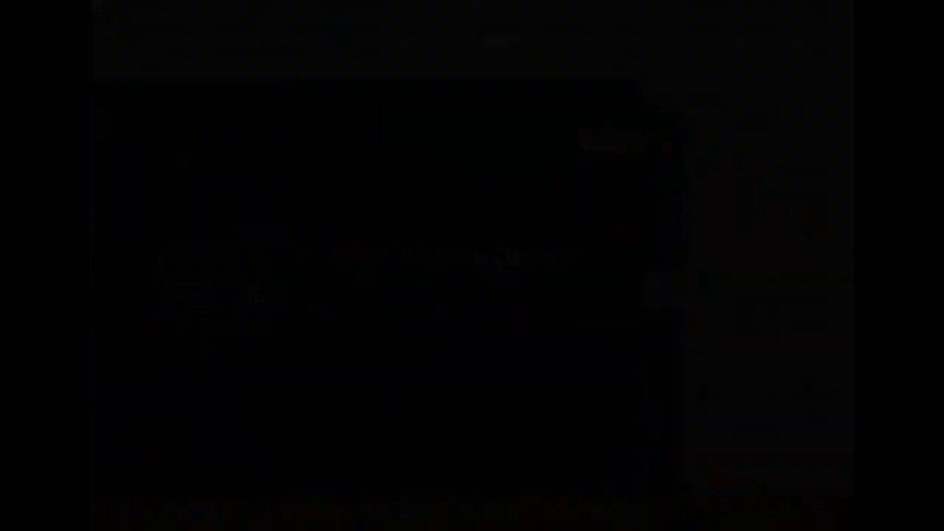